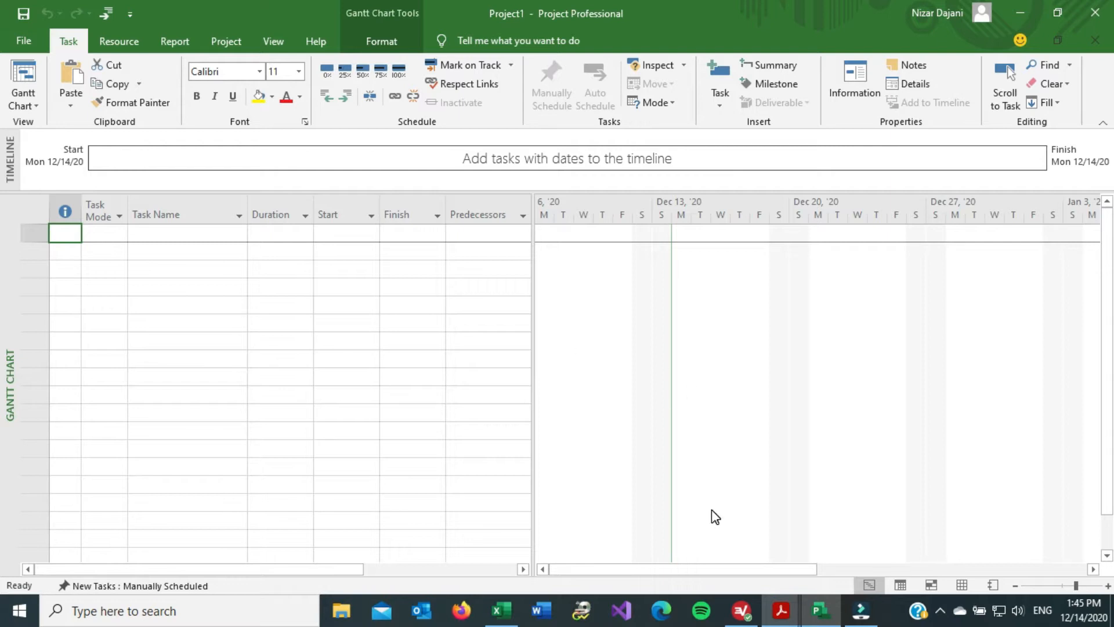
- Switch to Acrobat Reader, view the predecessor template, and read through the project tasks document from Initiating to Closing
mouse_move(783, 620)
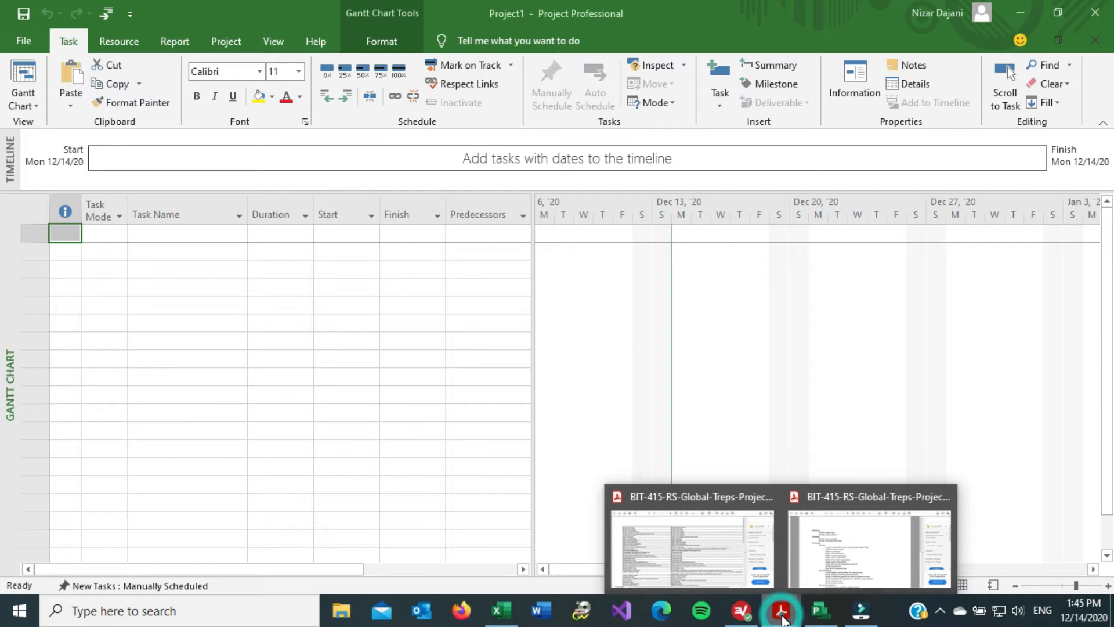
click(737, 574)
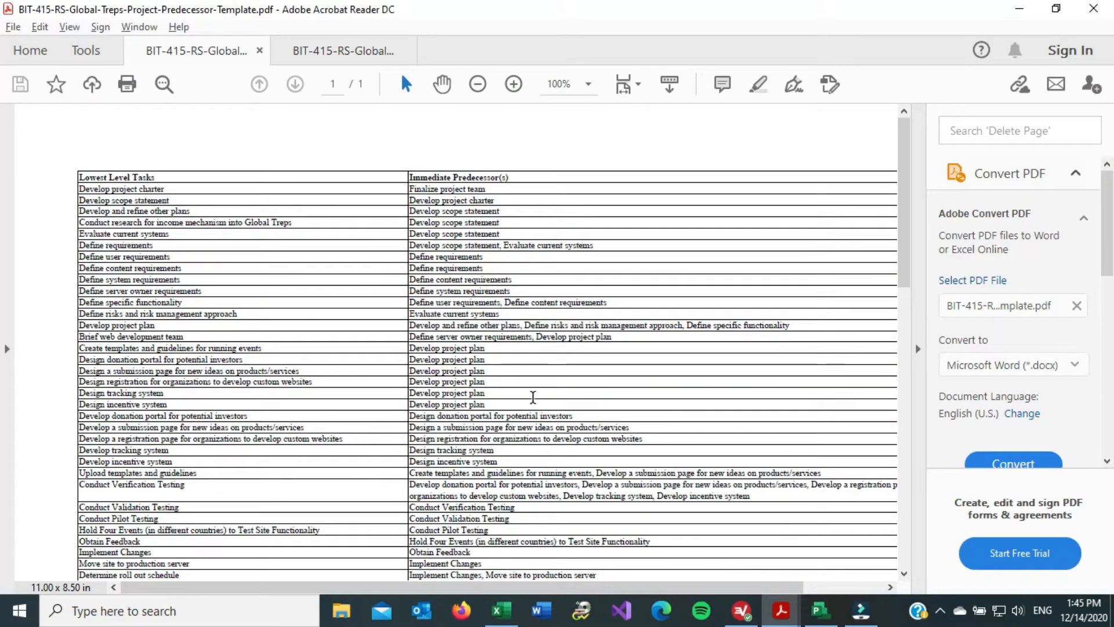
click(350, 47)
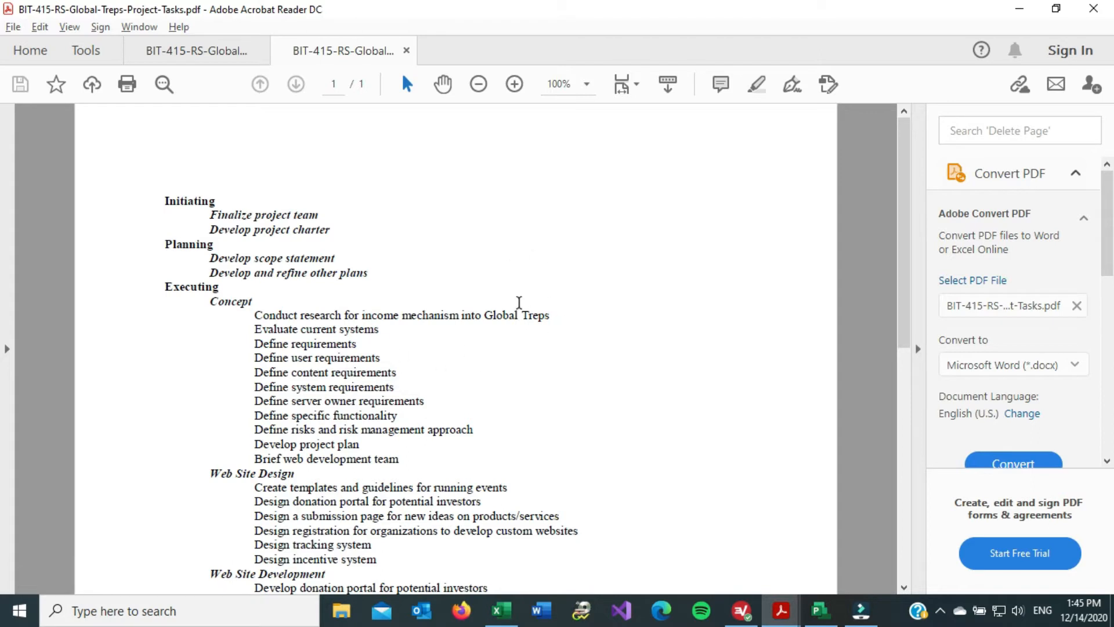
scroll(192, 226, down, 8)
scroll(191, 227, up, 8)
scroll(177, 296, down, 5)
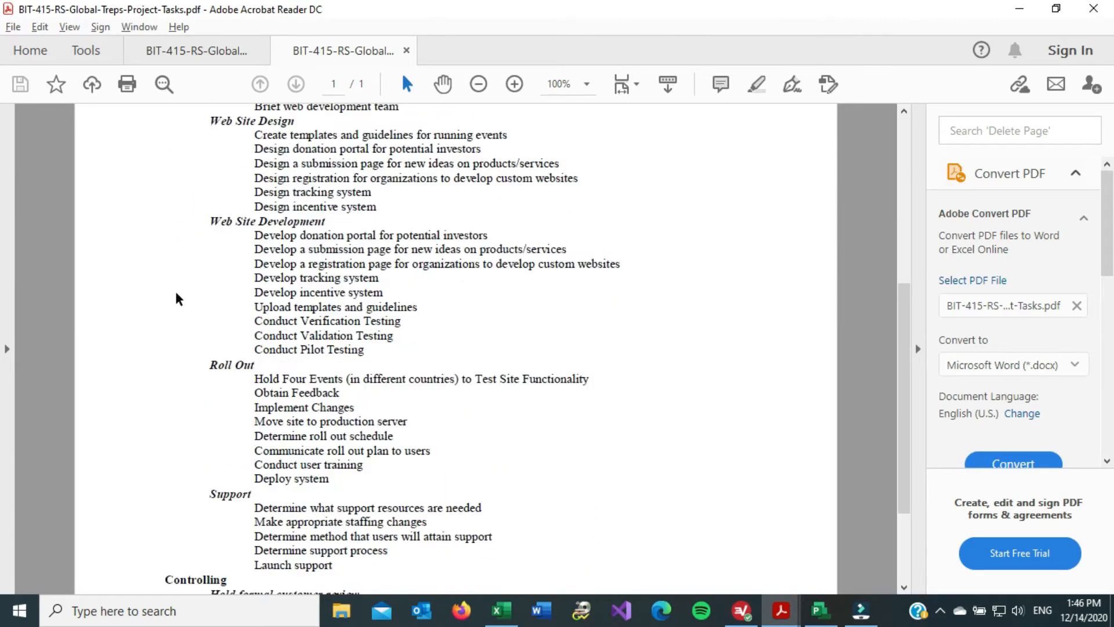
scroll(177, 299, down, 2)
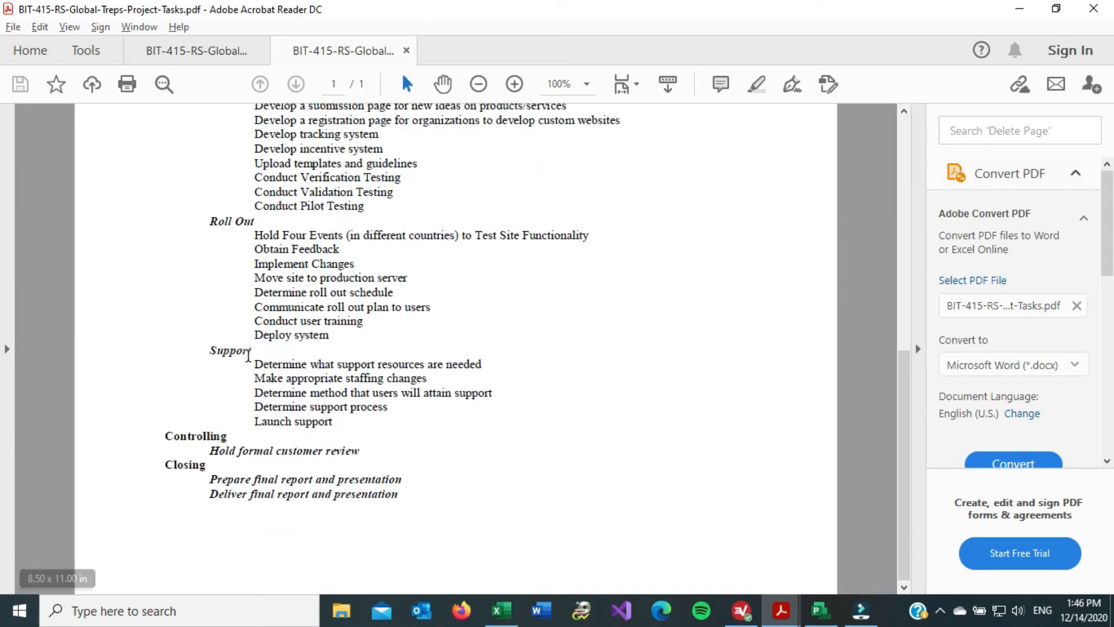
scroll(249, 355, up, 8)
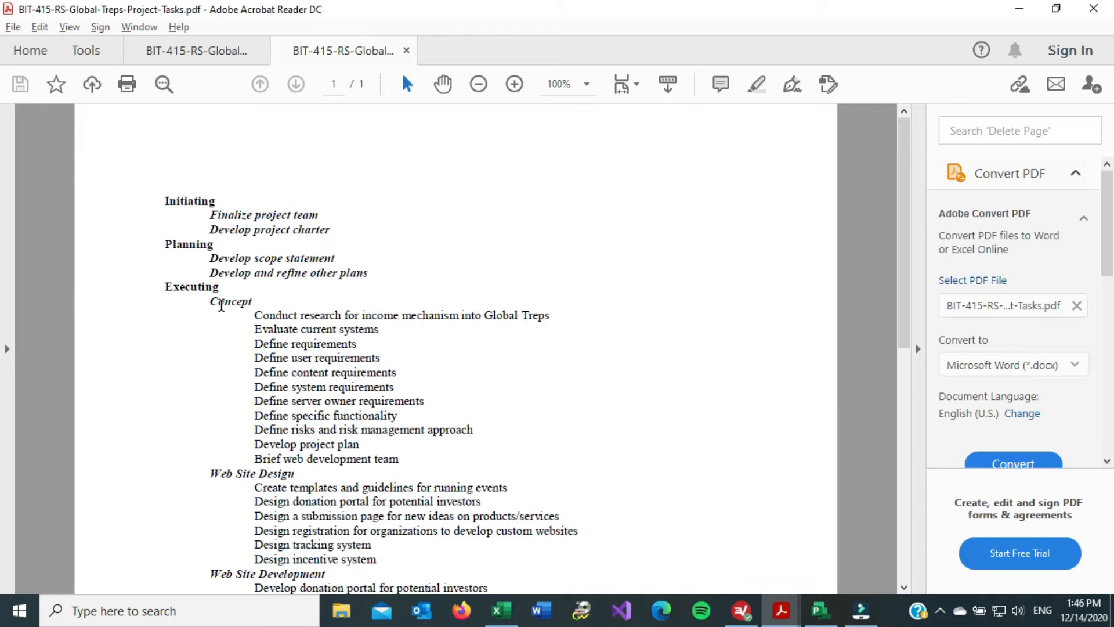
double_click(222, 304)
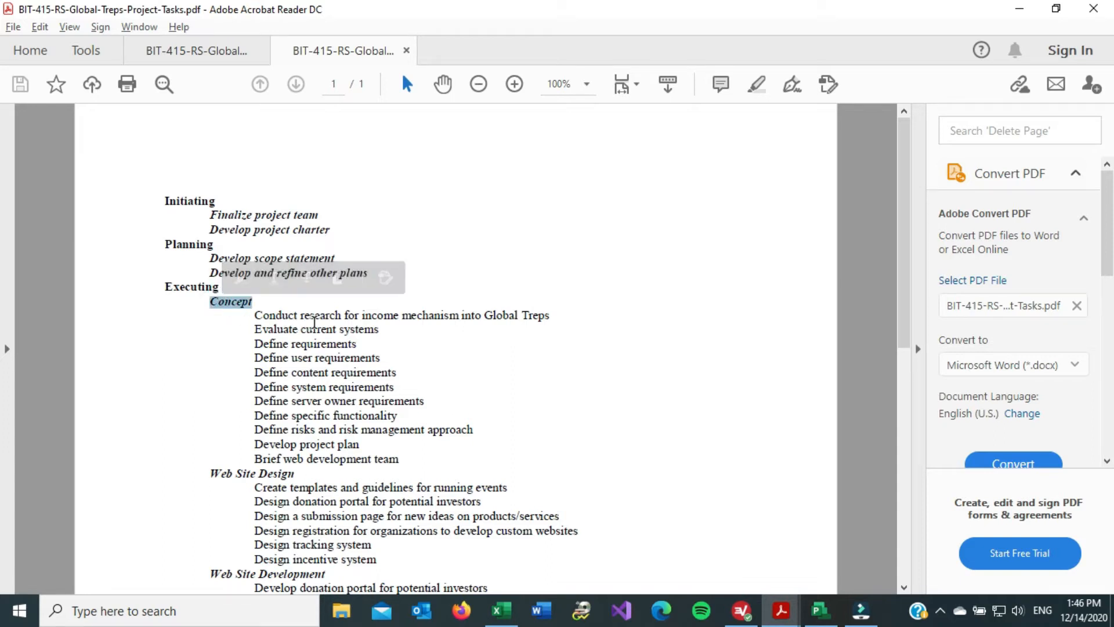
click(400, 366)
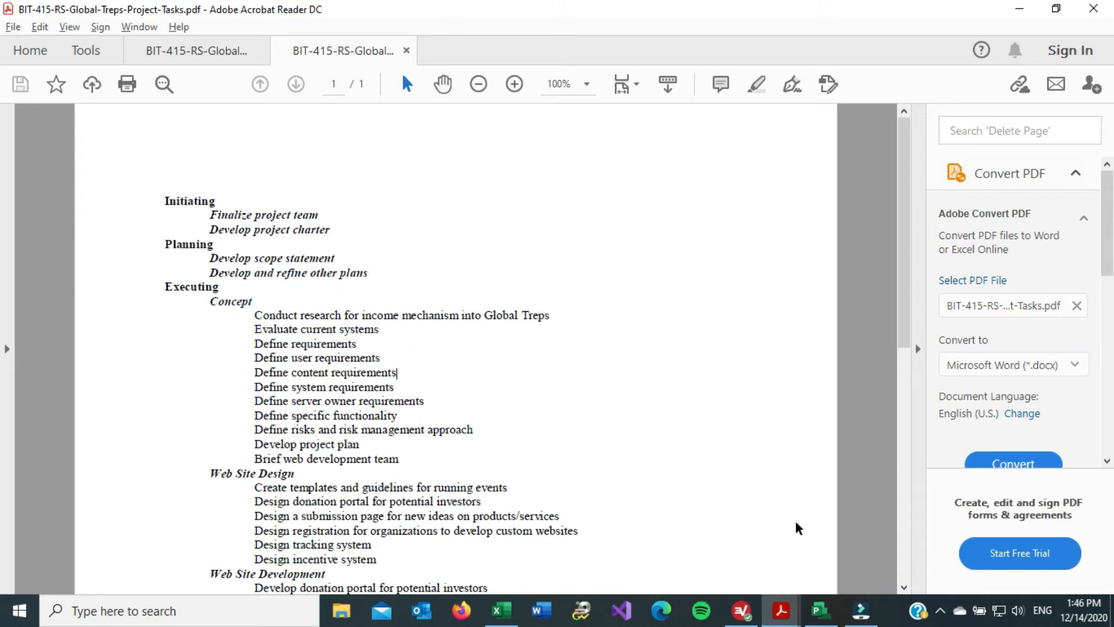
- Switch to the Excel durations template, compare its tasks with the tasks PDF, and examine the optimistic, pessimistic and most likely duration columns
click(827, 608)
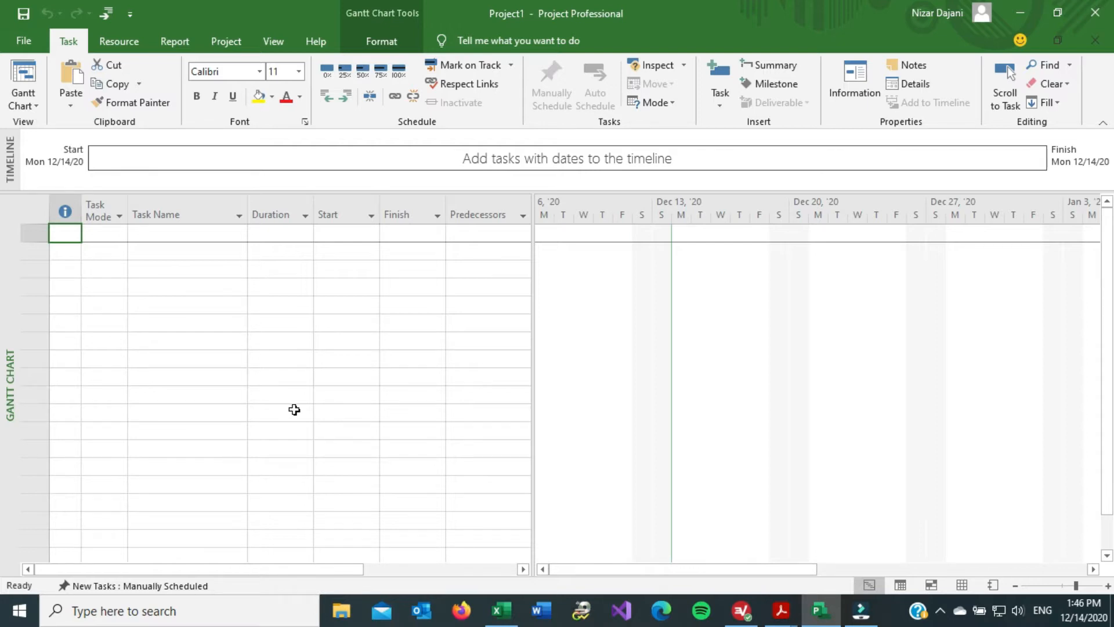
click(498, 611)
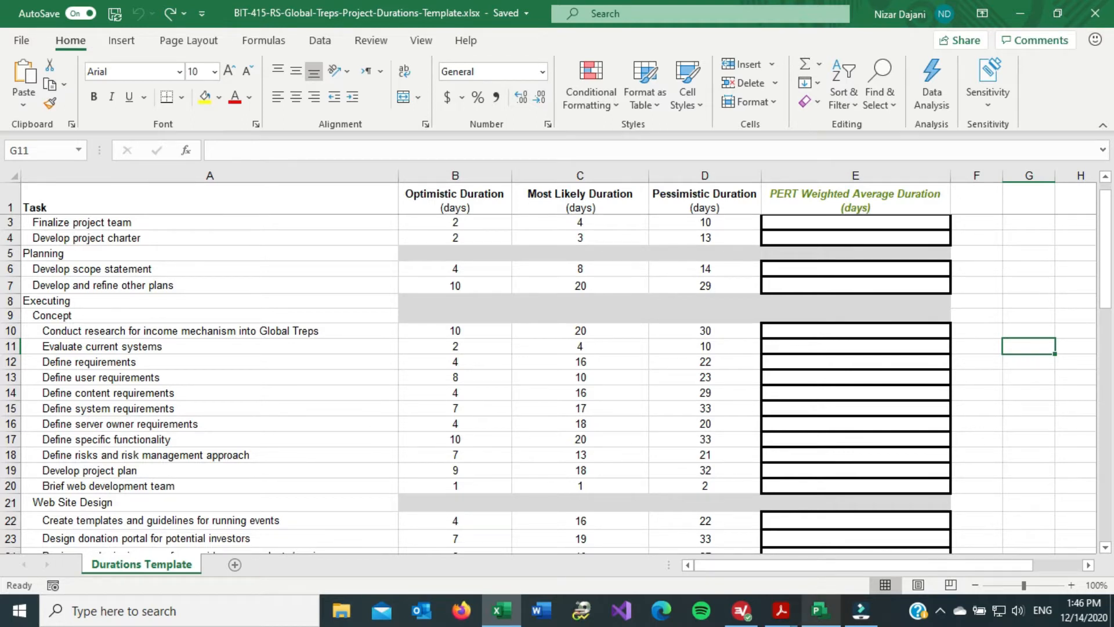
mouse_move(781, 617)
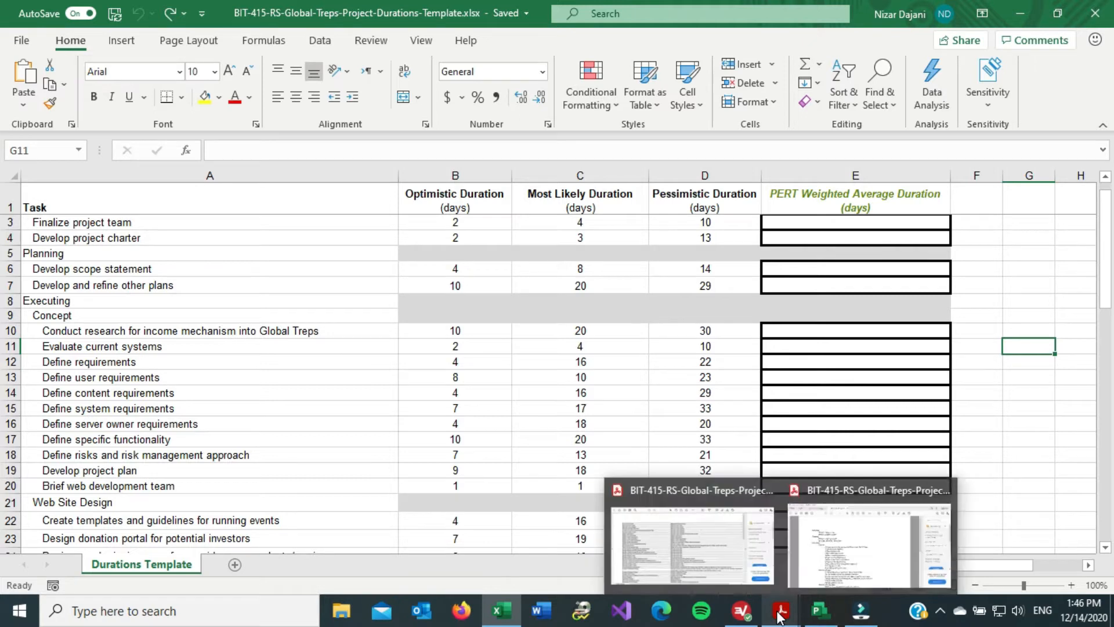
click(858, 559)
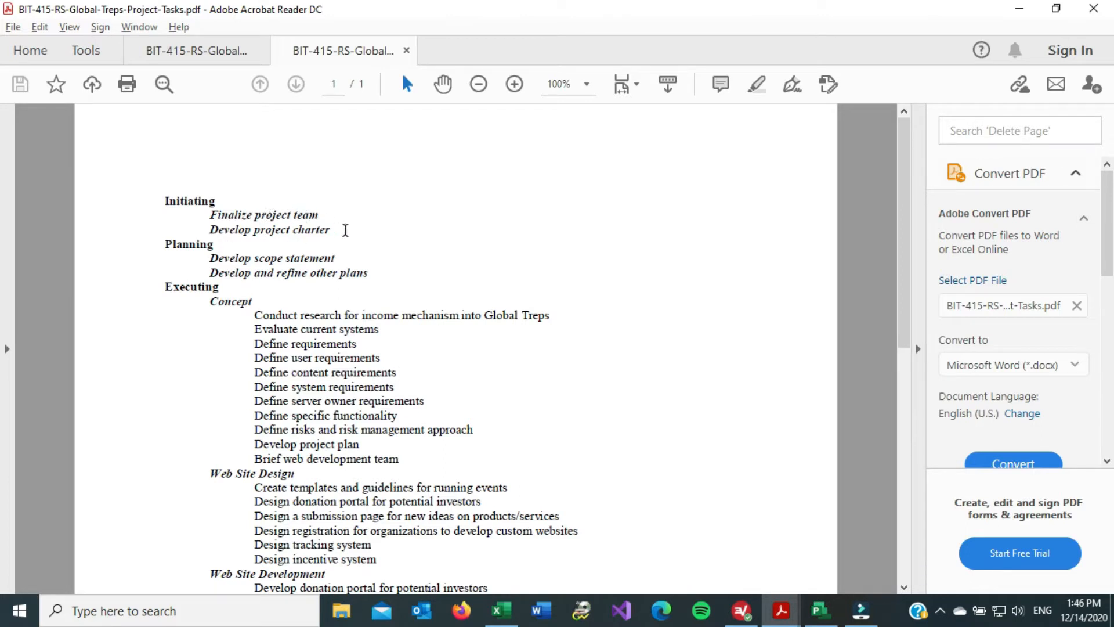
key(alt+Tab)
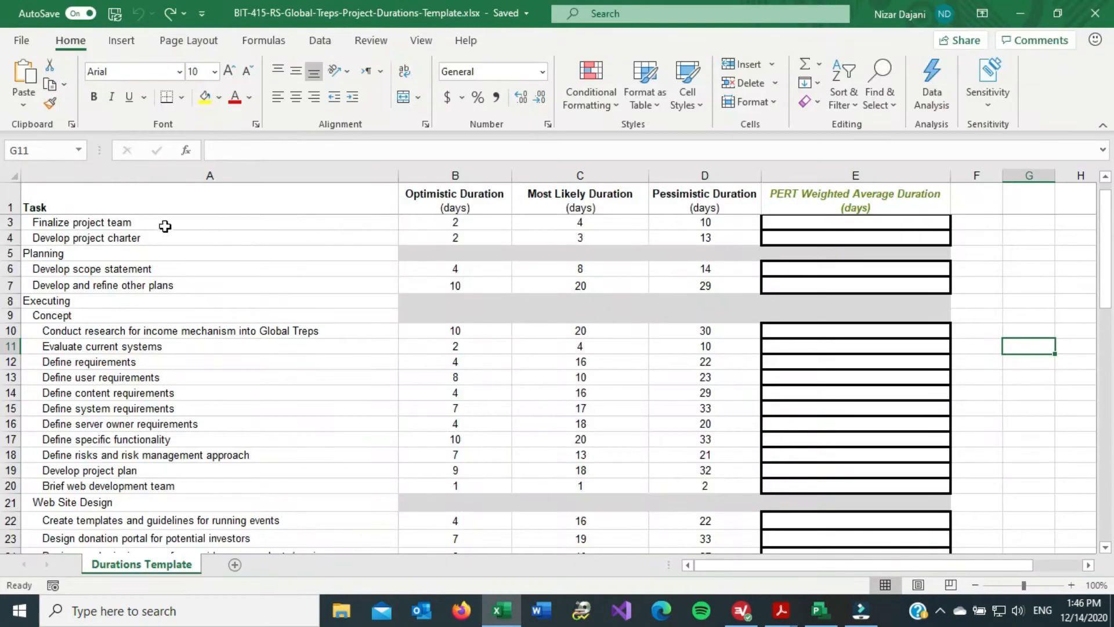
click(75, 224)
click(88, 238)
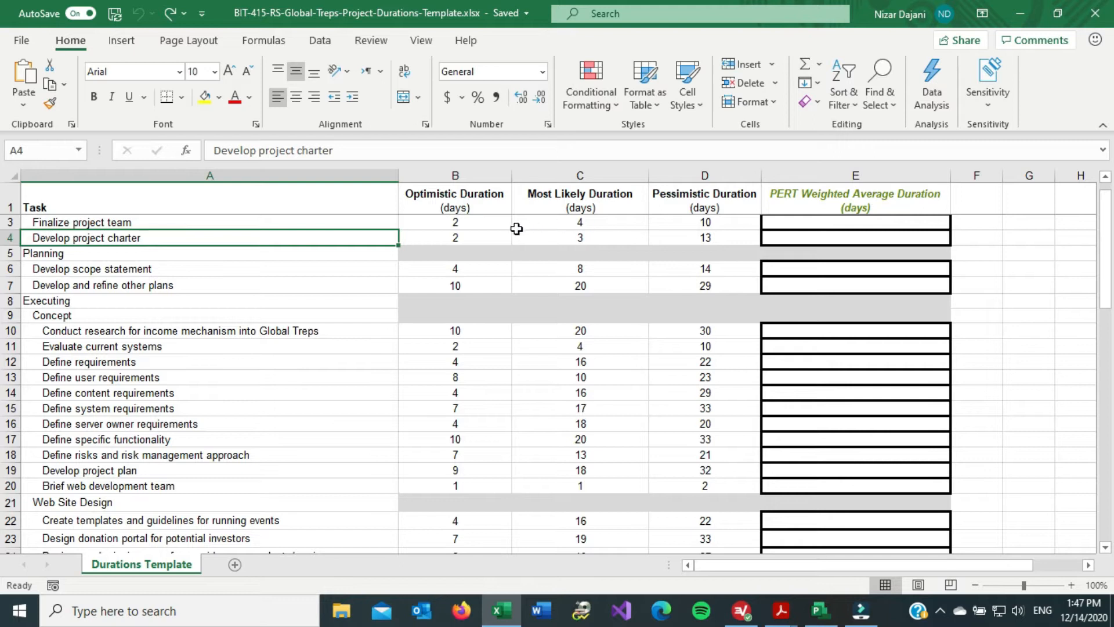
click(463, 199)
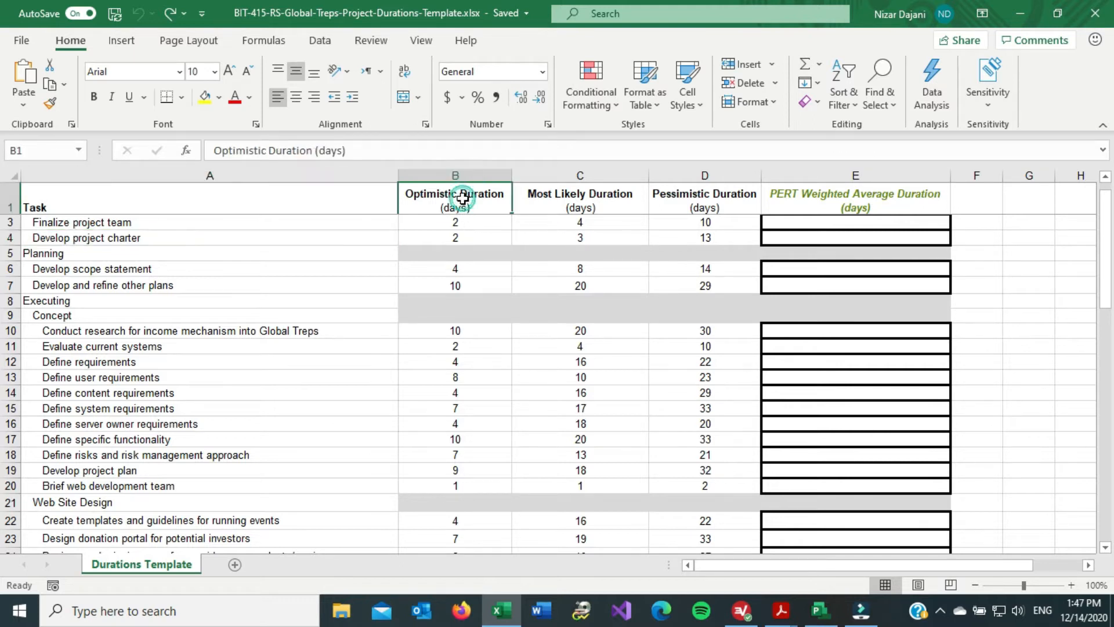
click(698, 203)
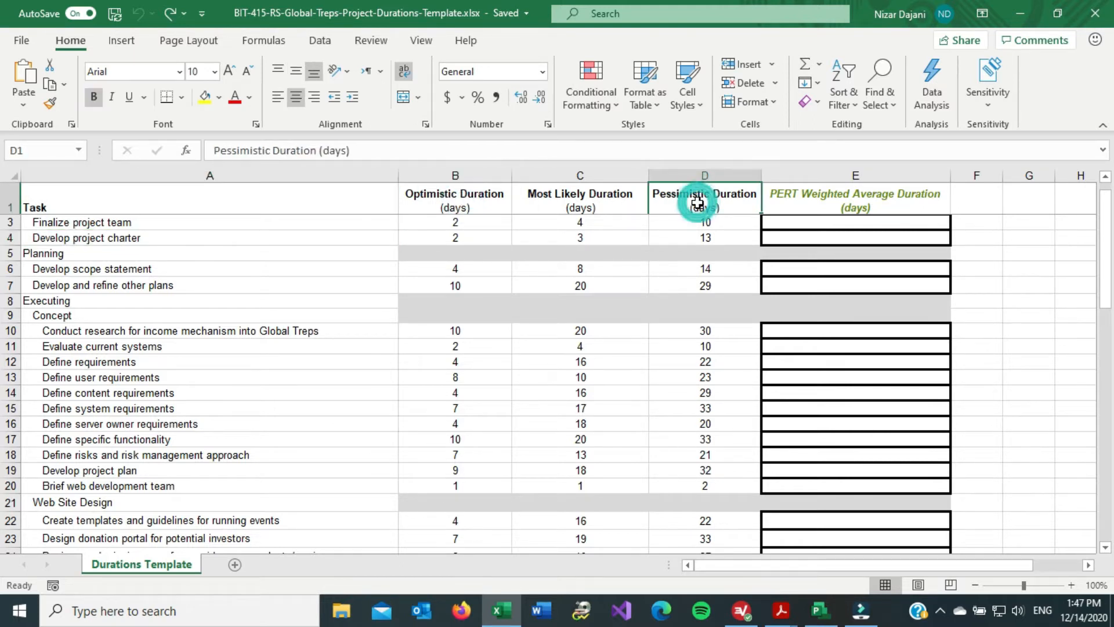
click(566, 207)
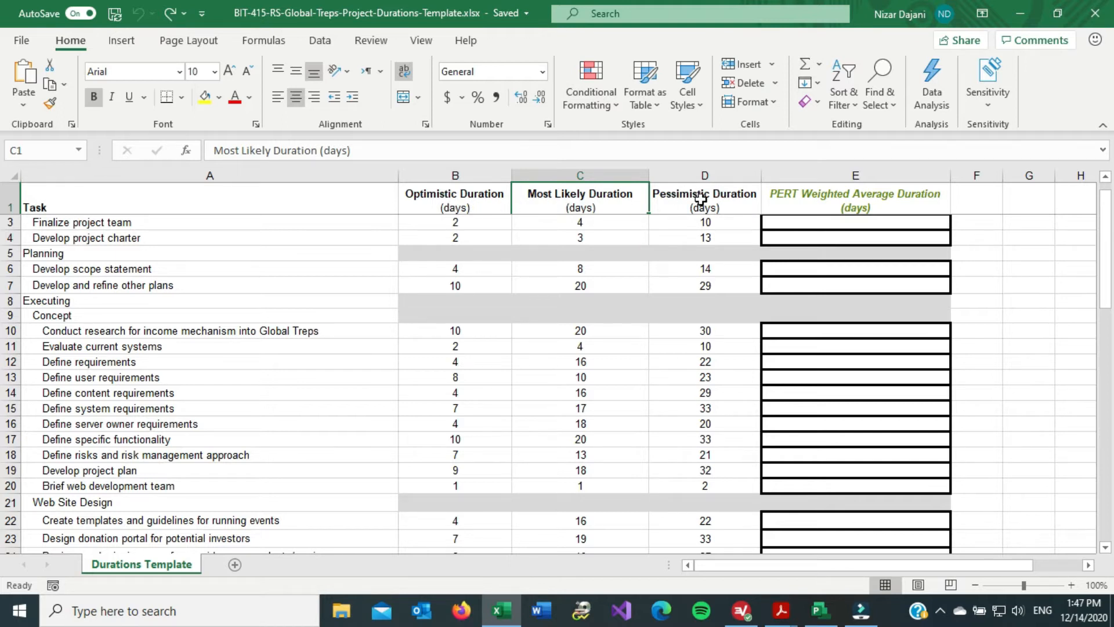
- Enter the PERT weighted average formula =(B3+D3+(C3*4))/6 in cell E3 for the Finalize project team task
click(848, 223)
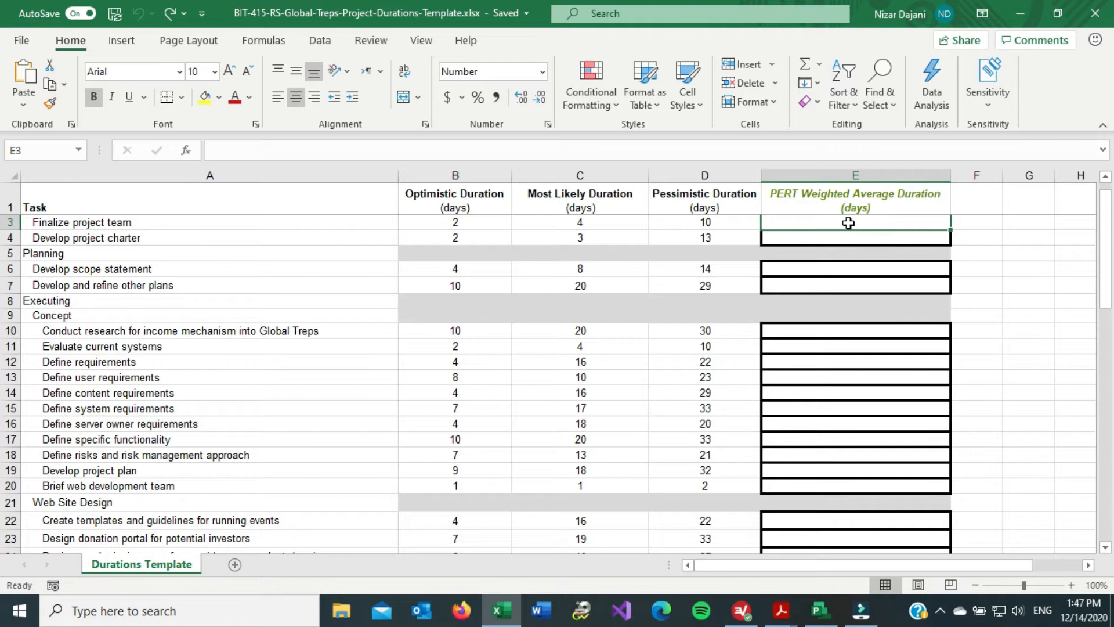
text(=)
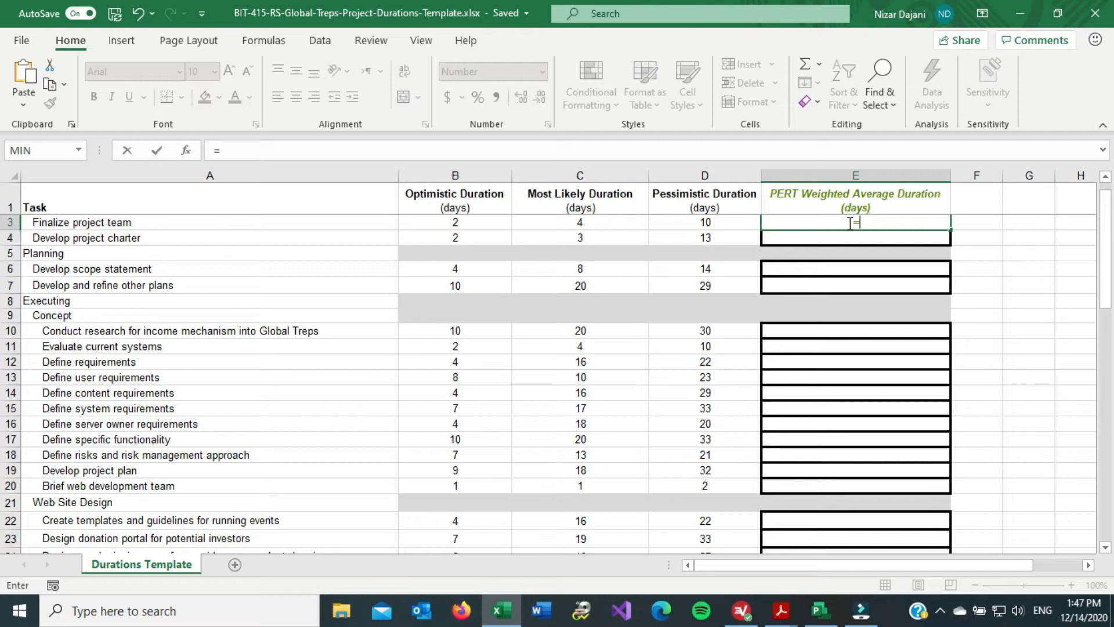
text(()
click(458, 222)
text(+)
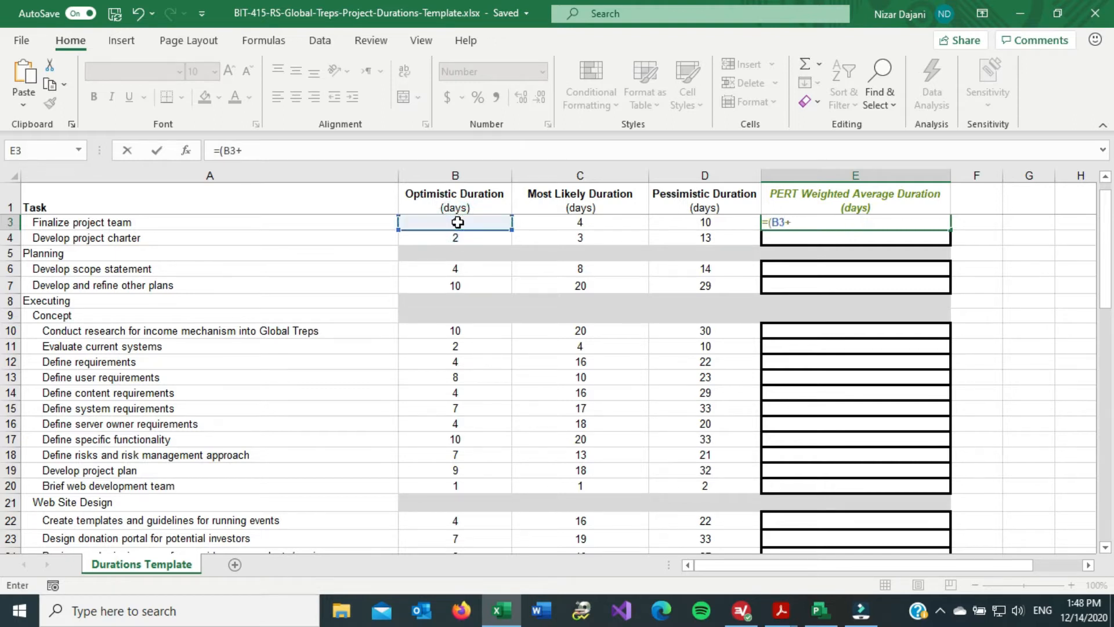
click(676, 225)
text(+)
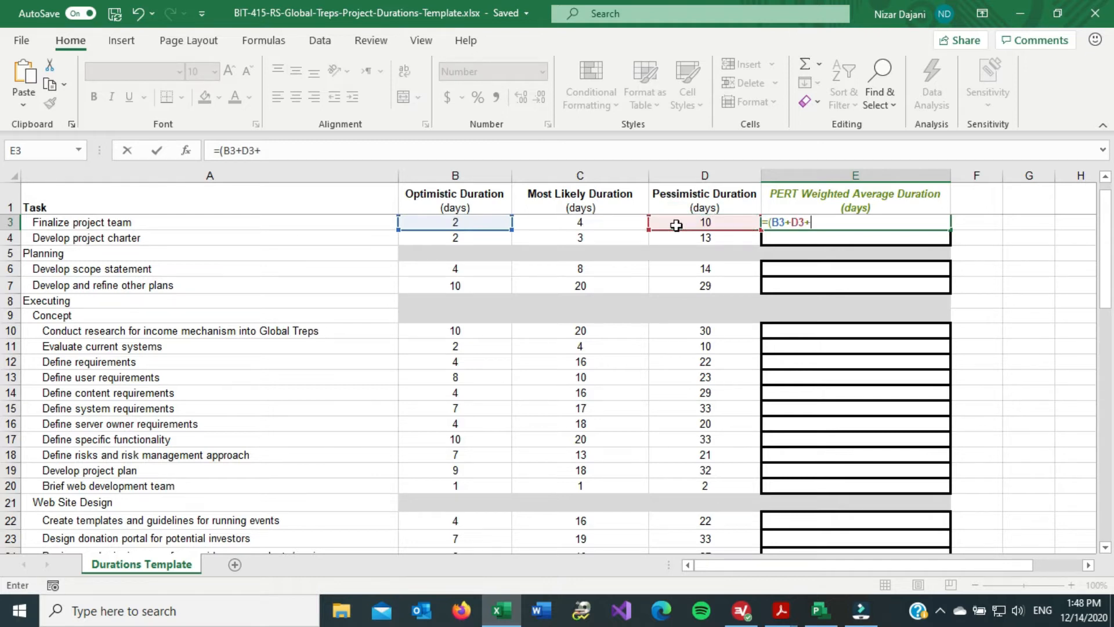
click(603, 224)
text(*4)
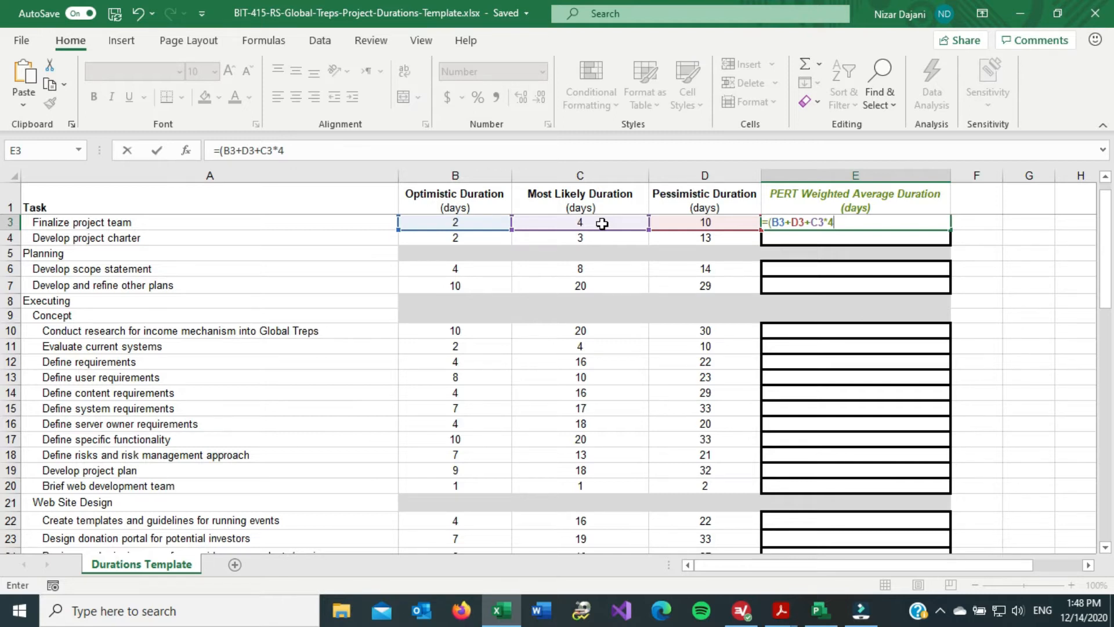
text()))
click(262, 149)
text(()
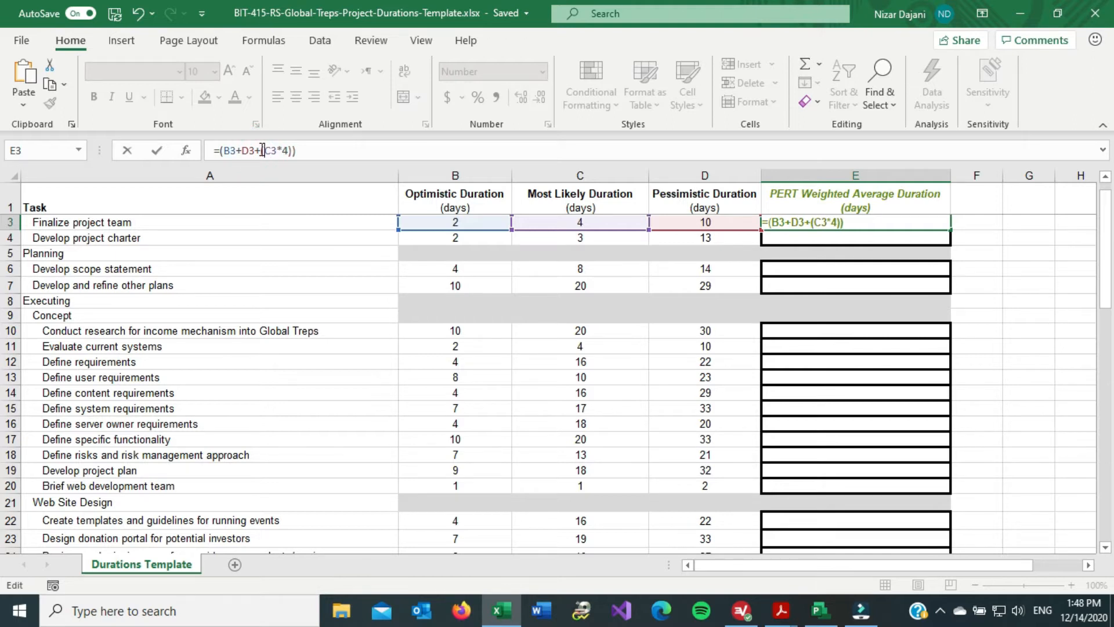
click(314, 151)
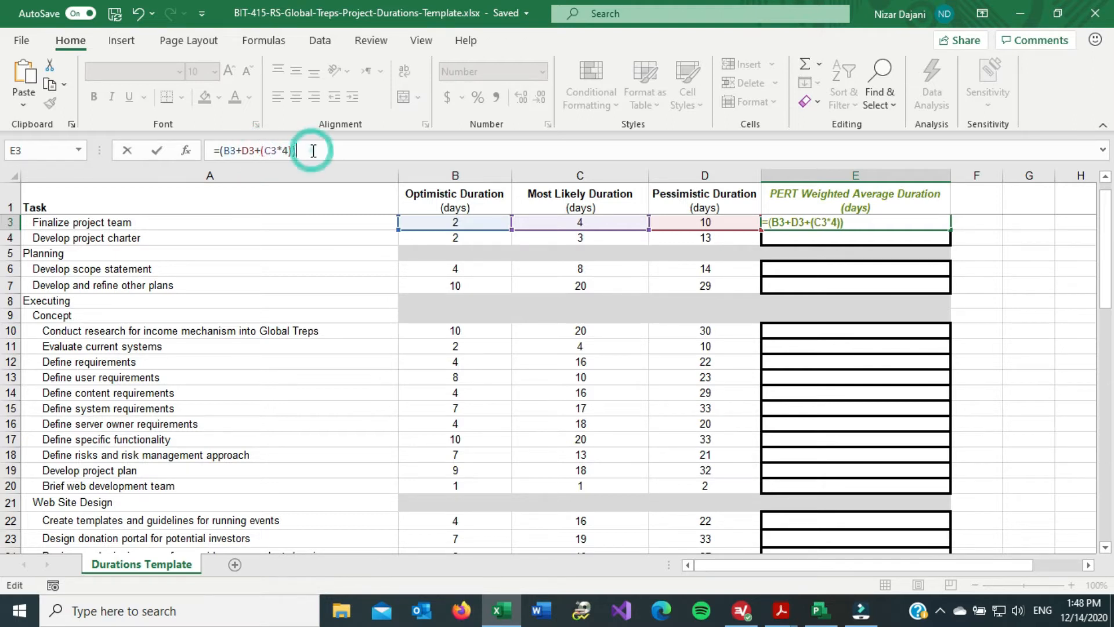
text(/)
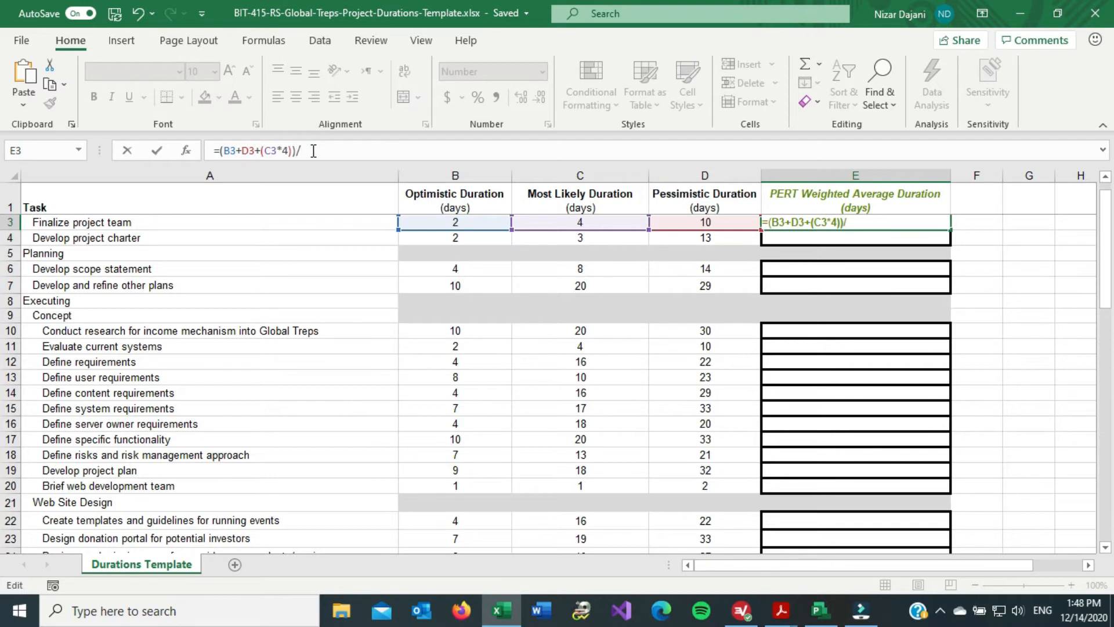
text(6)
key(Return)
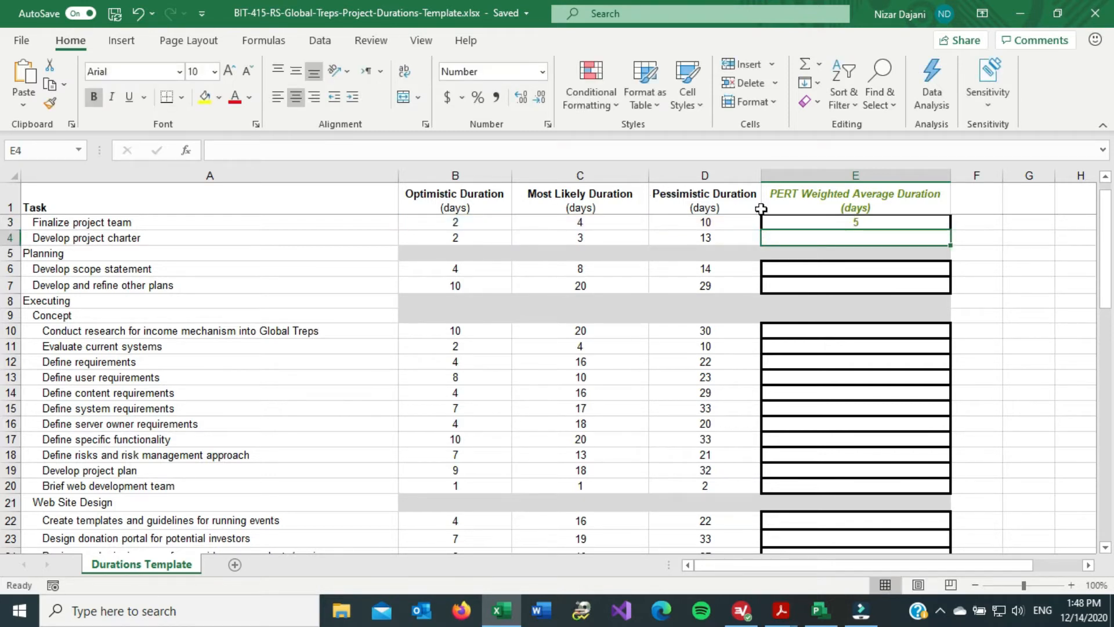
click(875, 222)
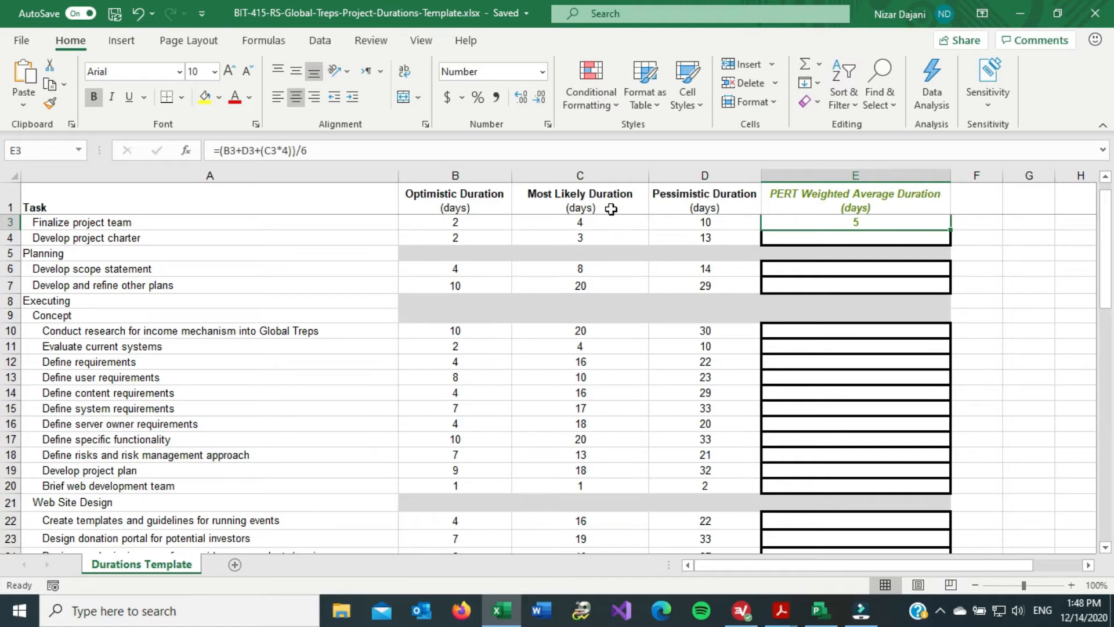
click(834, 223)
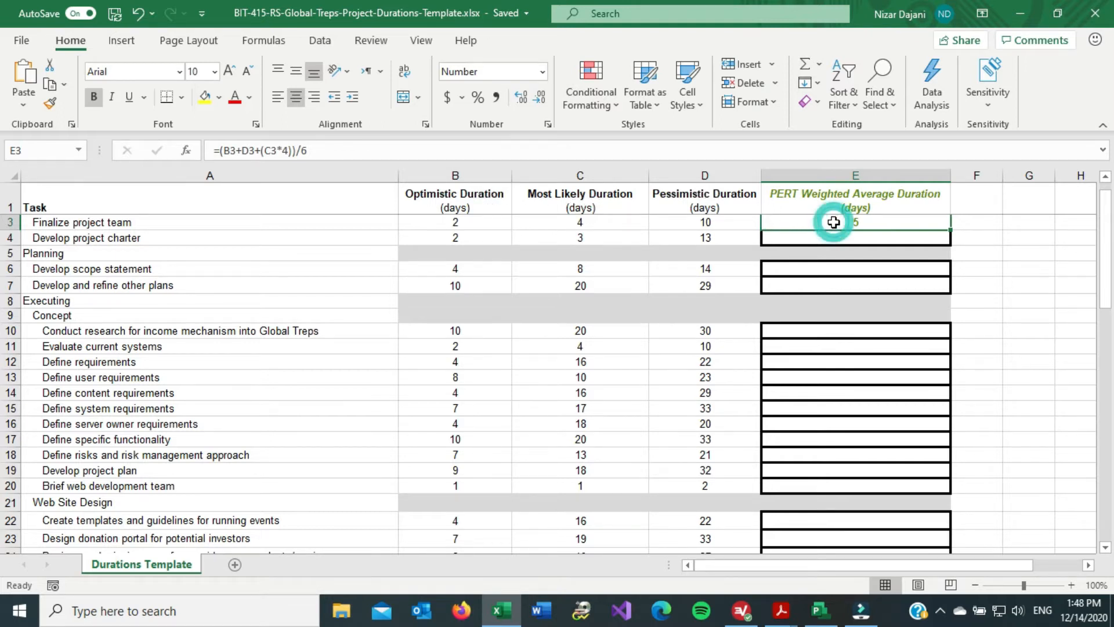
click(873, 220)
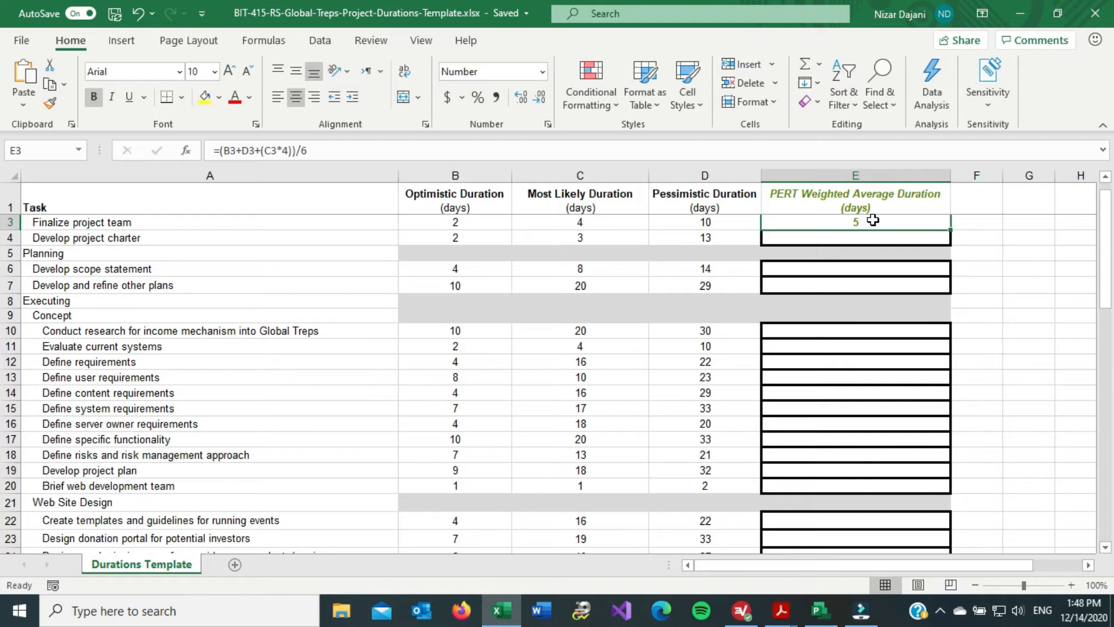
- Switch to Microsoft Project and enter Initiating as the first task name, checking the task list in the Excel durations template
mouse_move(820, 610)
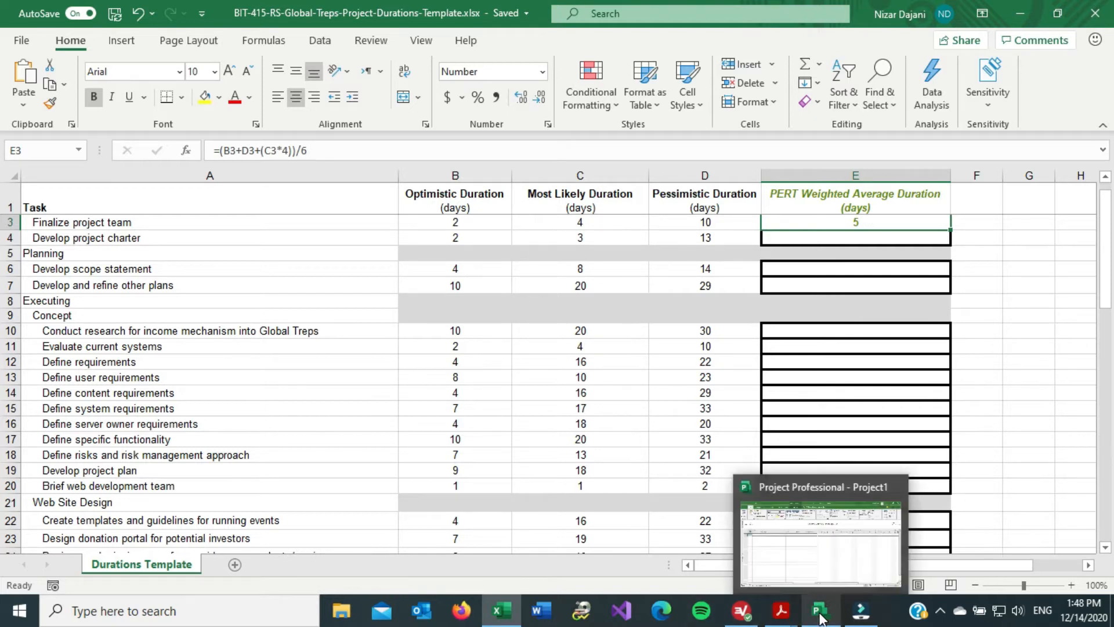
click(824, 547)
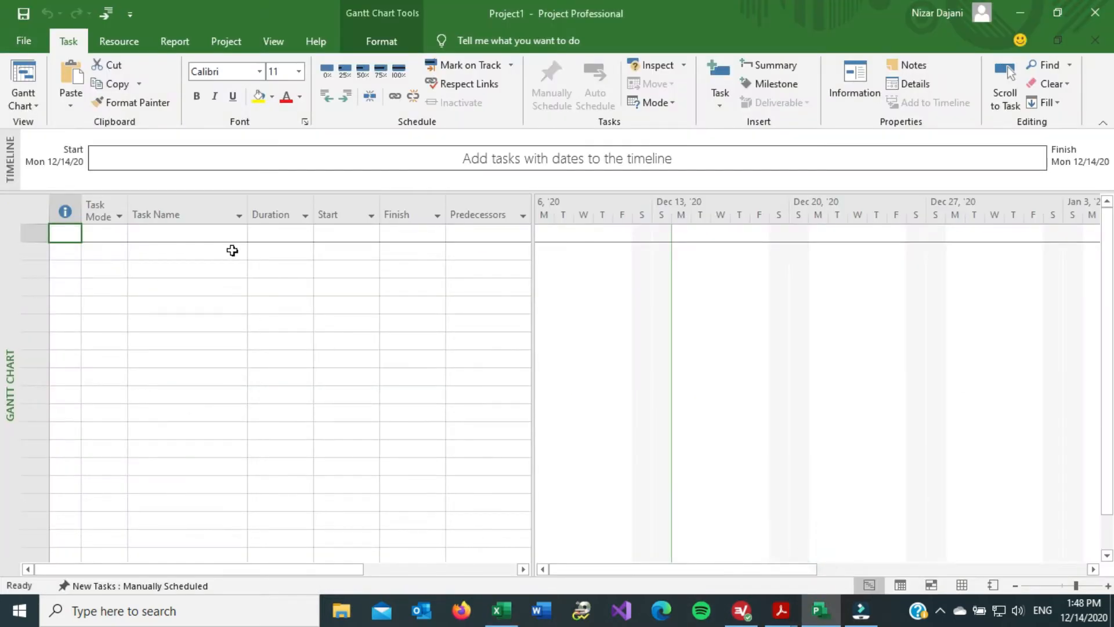
click(176, 236)
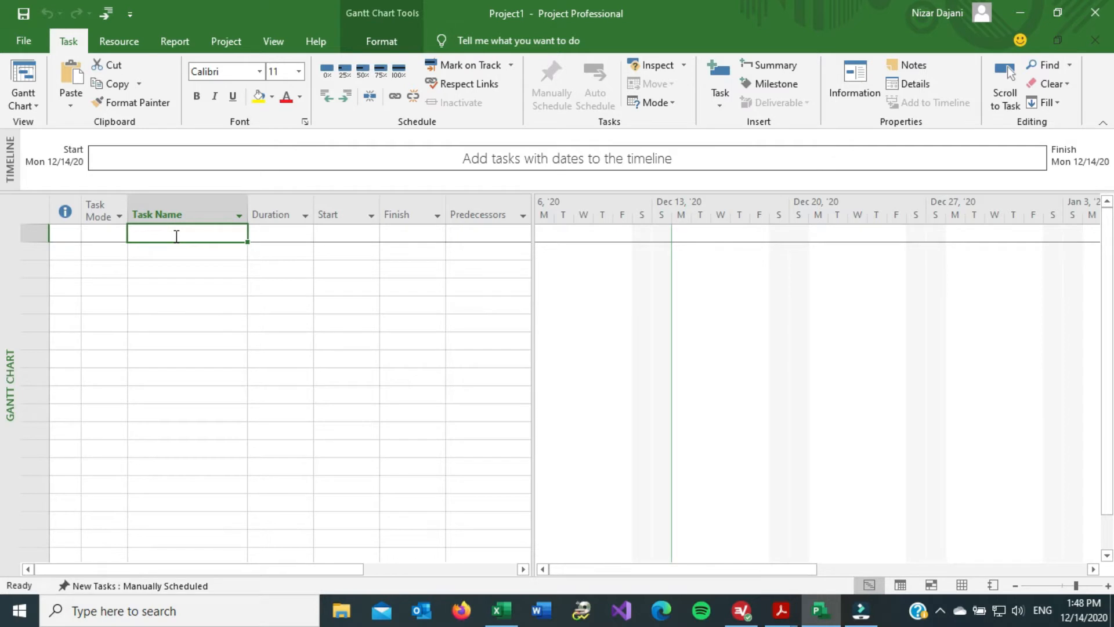
text(Int)
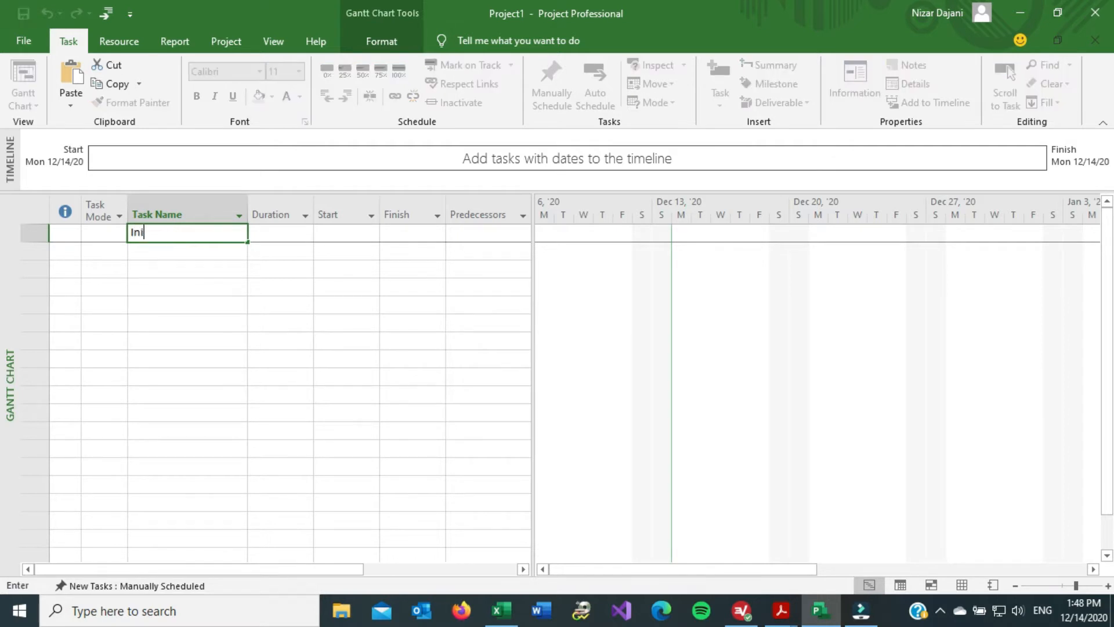
key(Return)
key(alt+Tab)
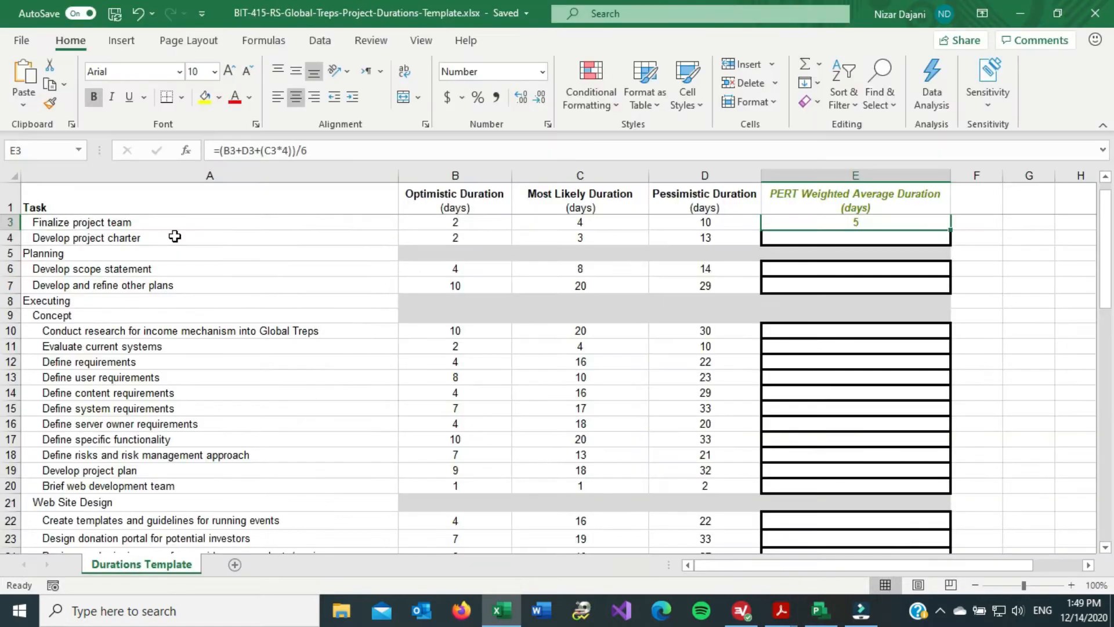
key(alt+Tab)
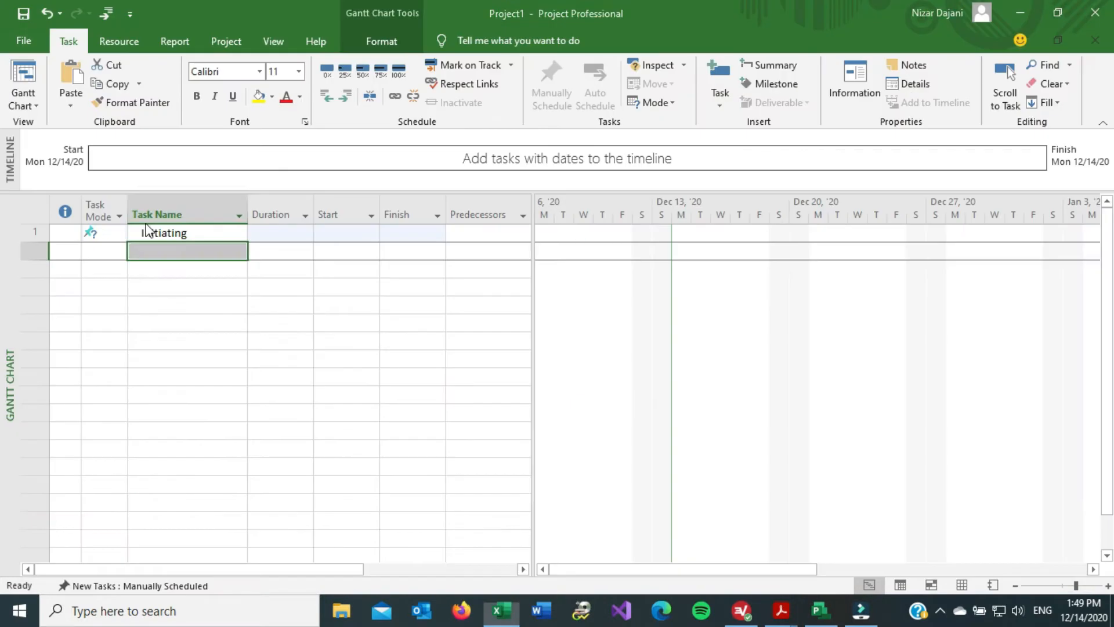
- Add Finalize Project Team as the second task, with a duration of 5 days
text(fin)
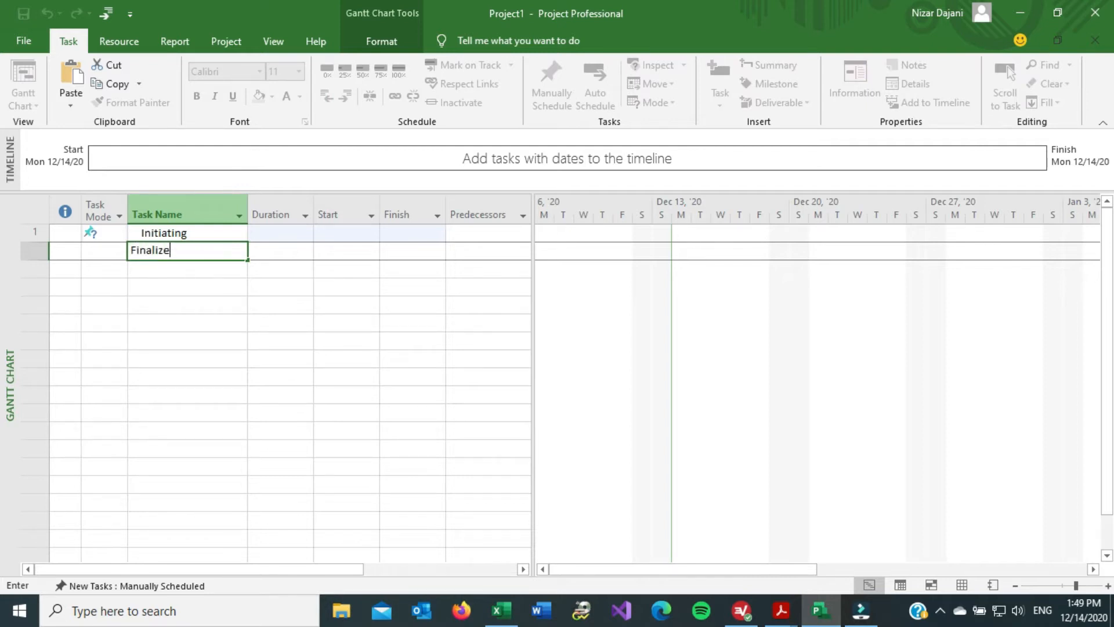
text(alize Project Team)
key(Return)
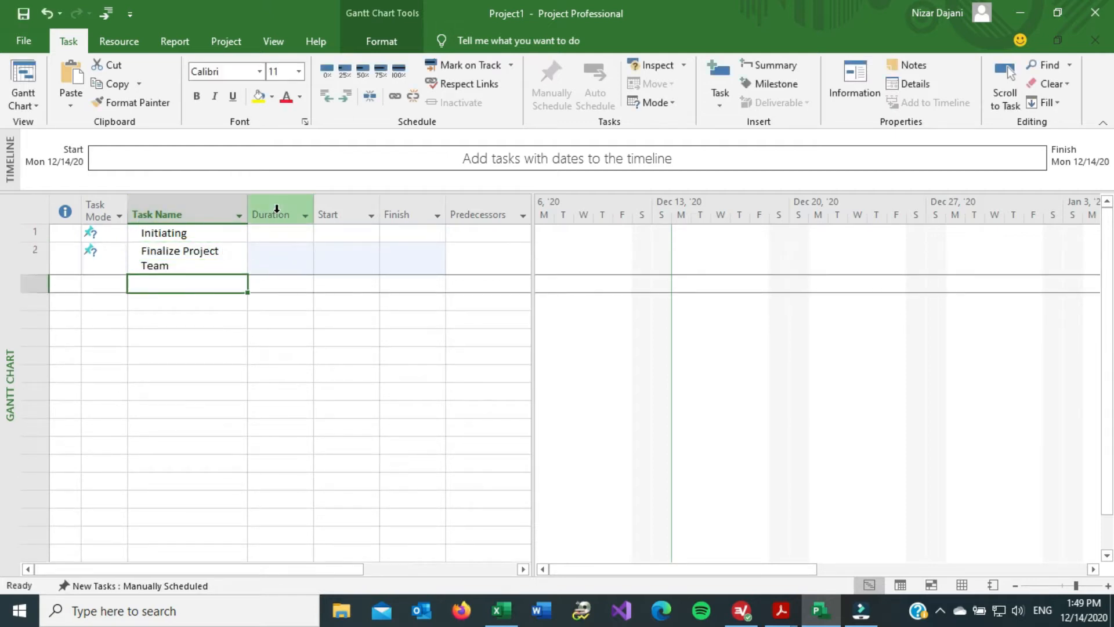
click(275, 257)
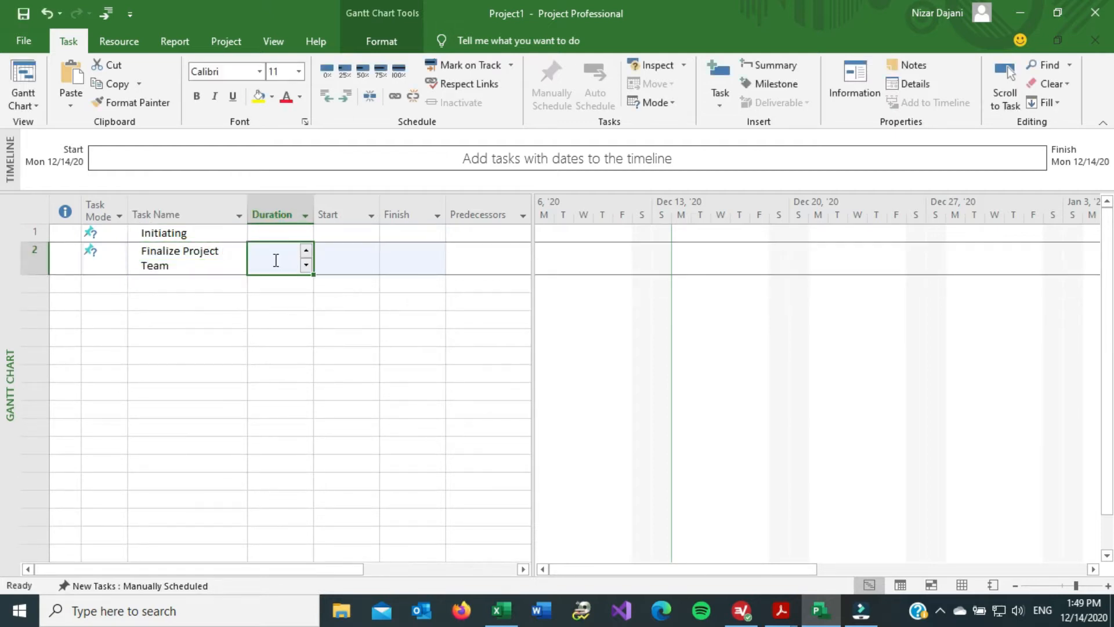
text(5)
key(Return)
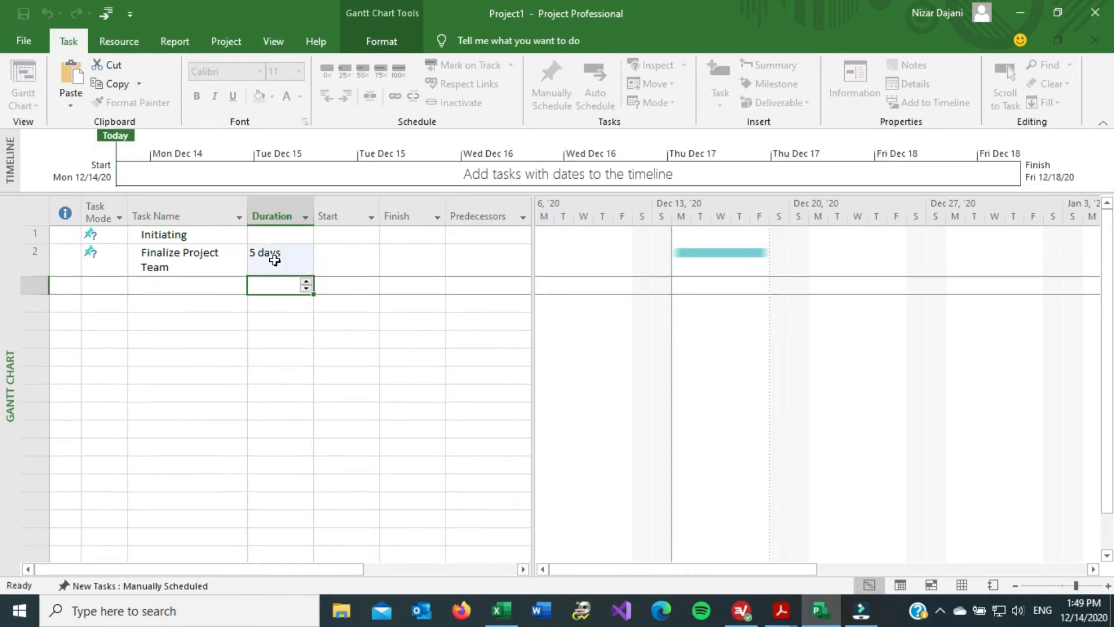
- Check the next task in the Excel durations template and add Develop Project Charter as the third task in Microsoft Project
click(180, 281)
key(alt+Tab)
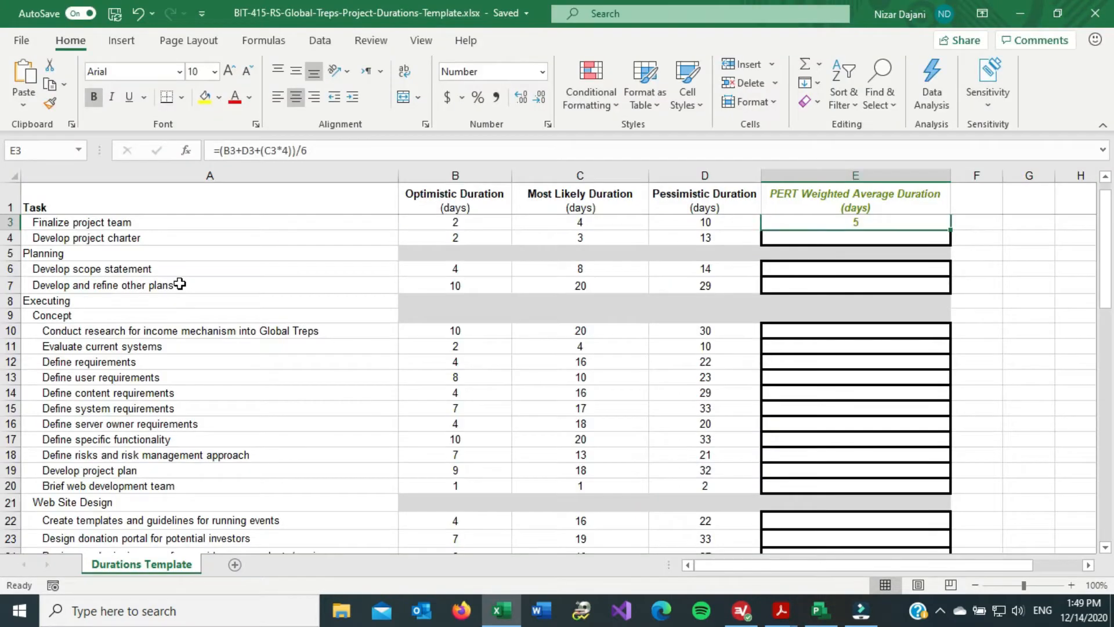
key(alt+Tab)
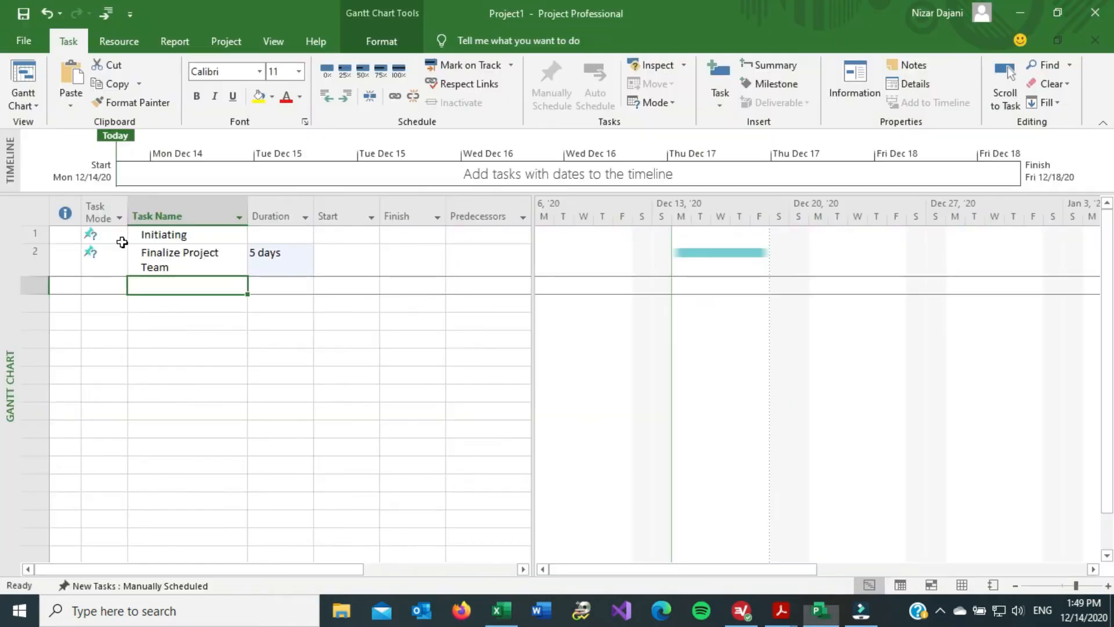
text(De)
text(velop Projet)
text(t c)
text( Charter)
key(Return)
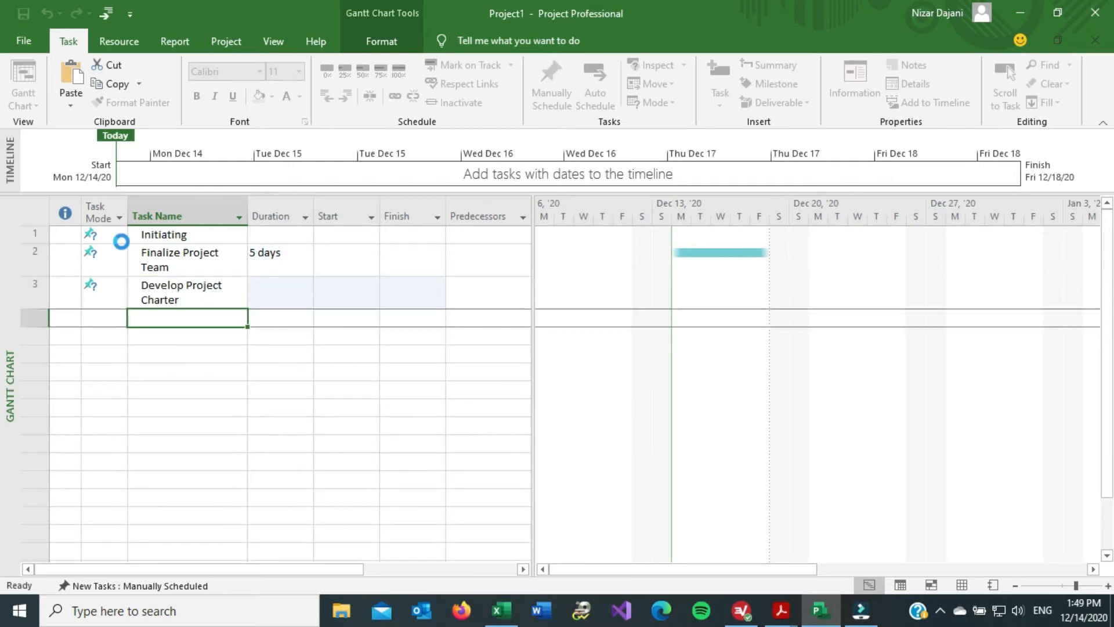
- Switch to the Excel durations template and fill the PERT weighted average formula from E3 down through E57
click(289, 297)
key(alt+Tab)
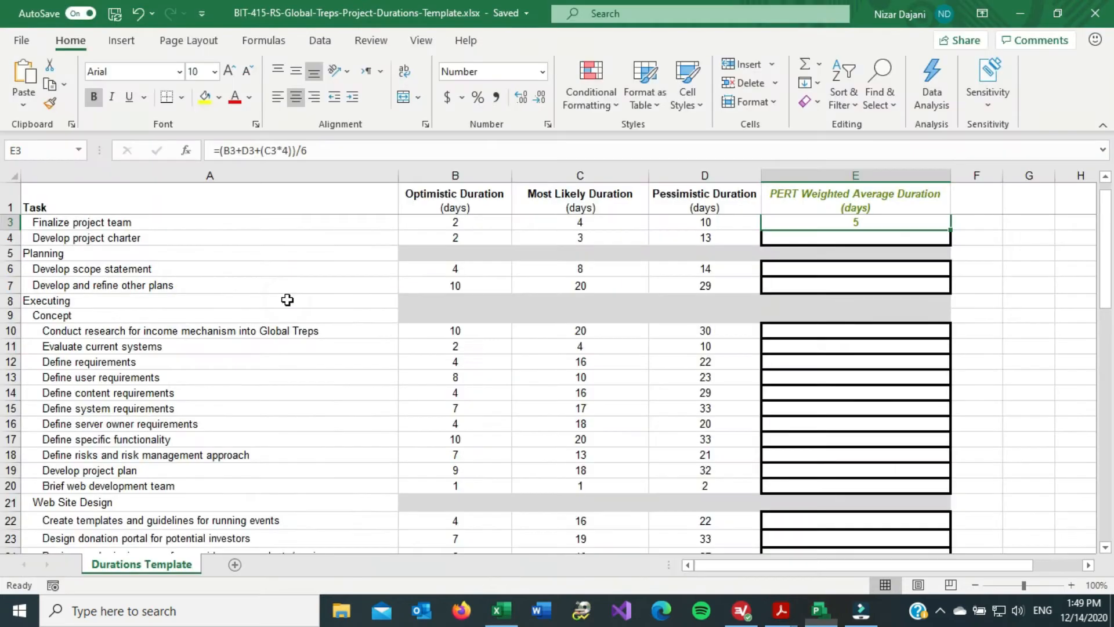
click(823, 239)
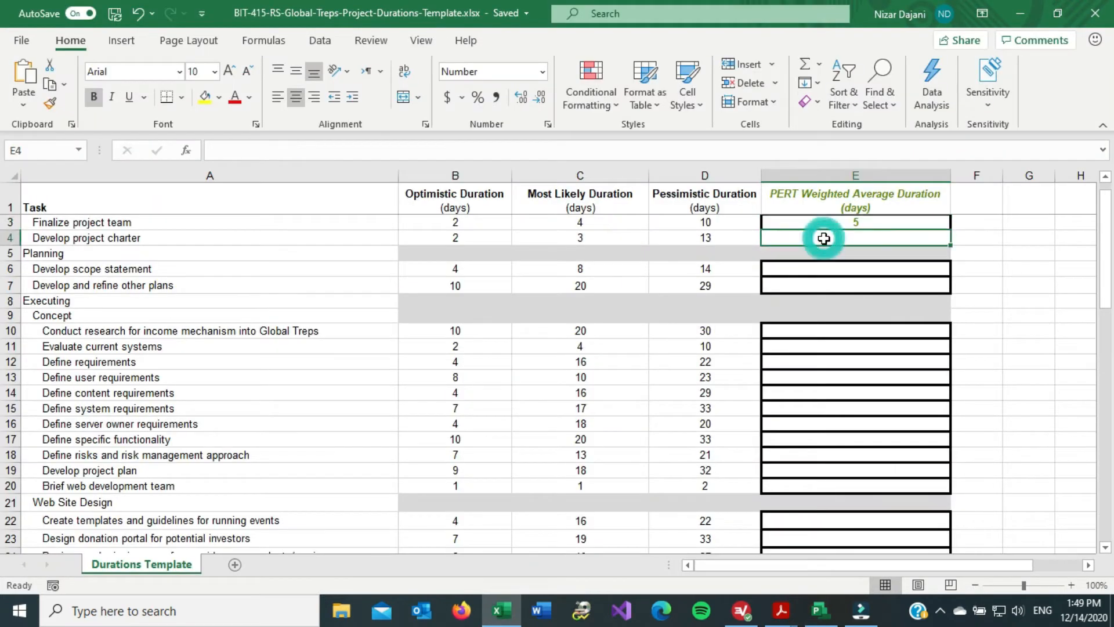
click(867, 221)
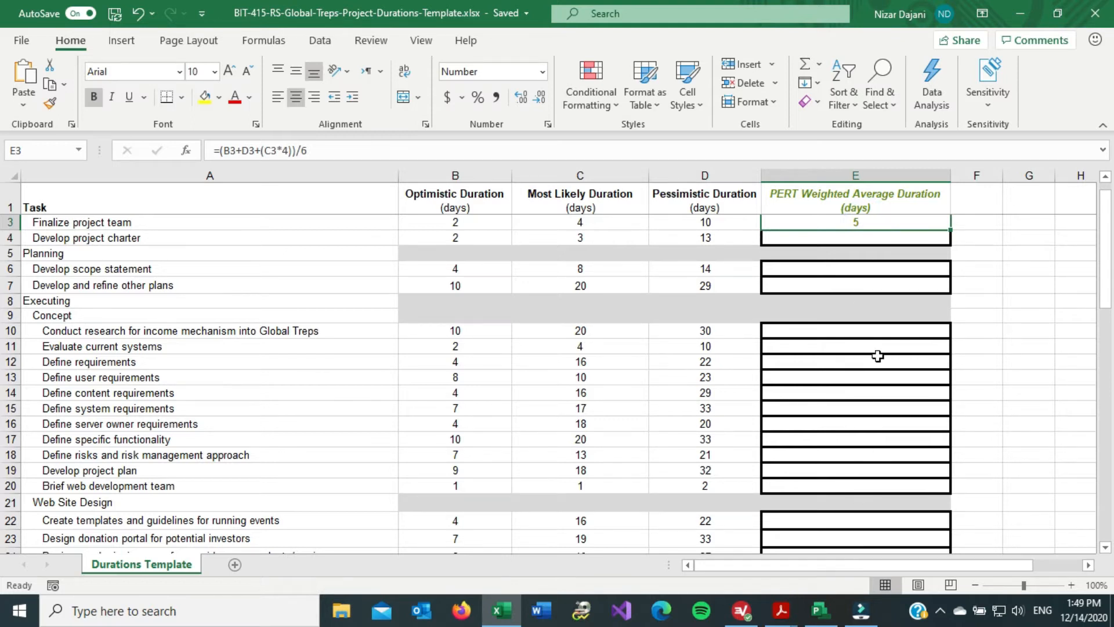
click(907, 220)
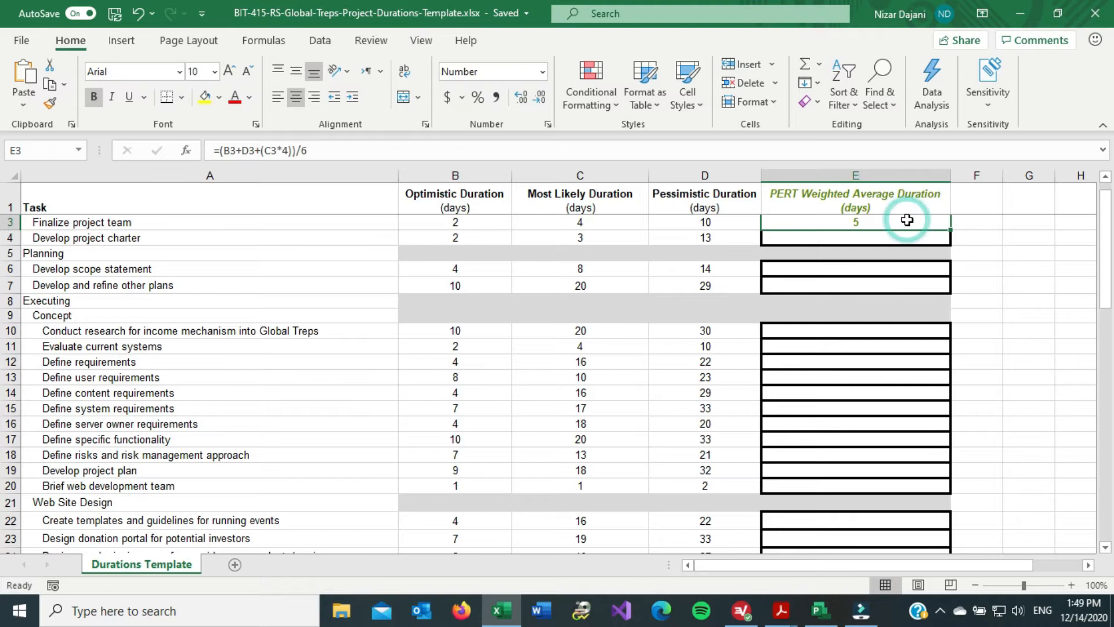
click(907, 220)
click(907, 220)
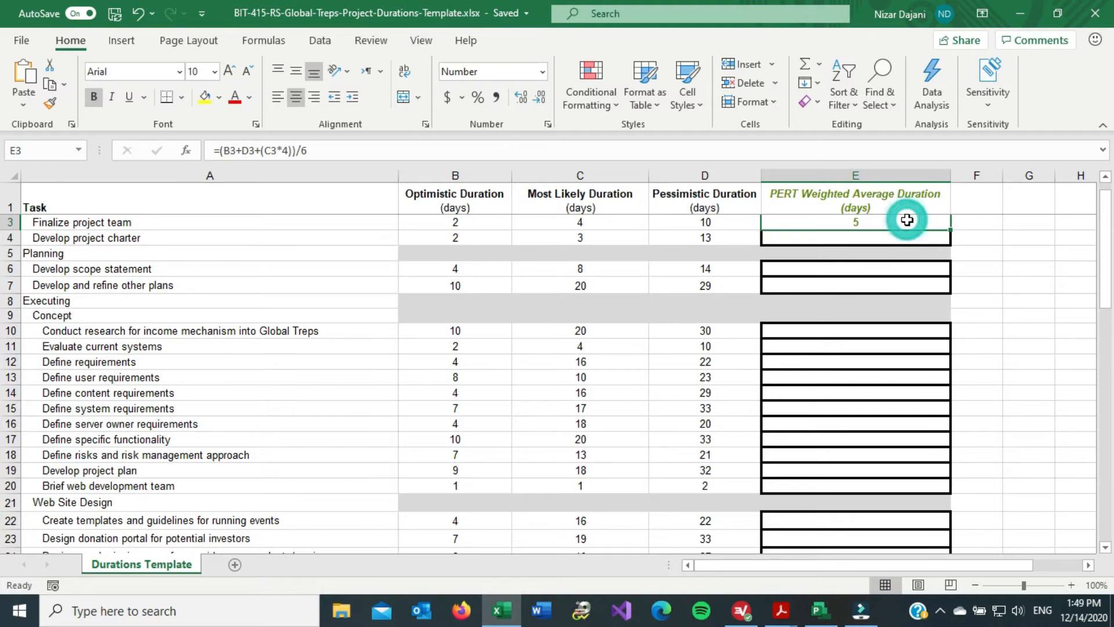
click(907, 219)
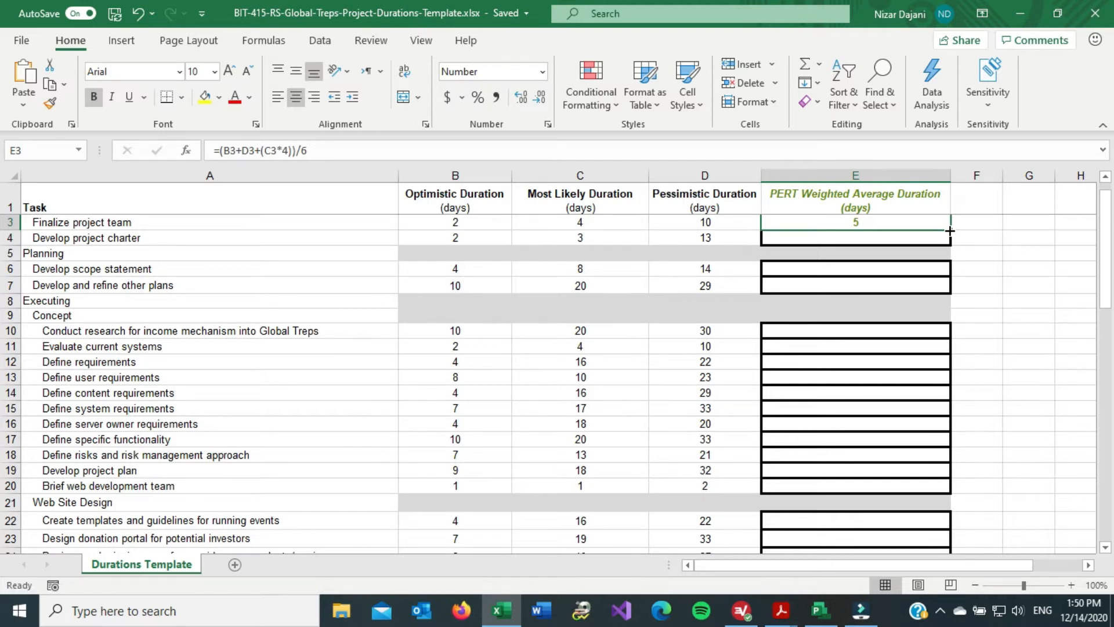
double_click(950, 231)
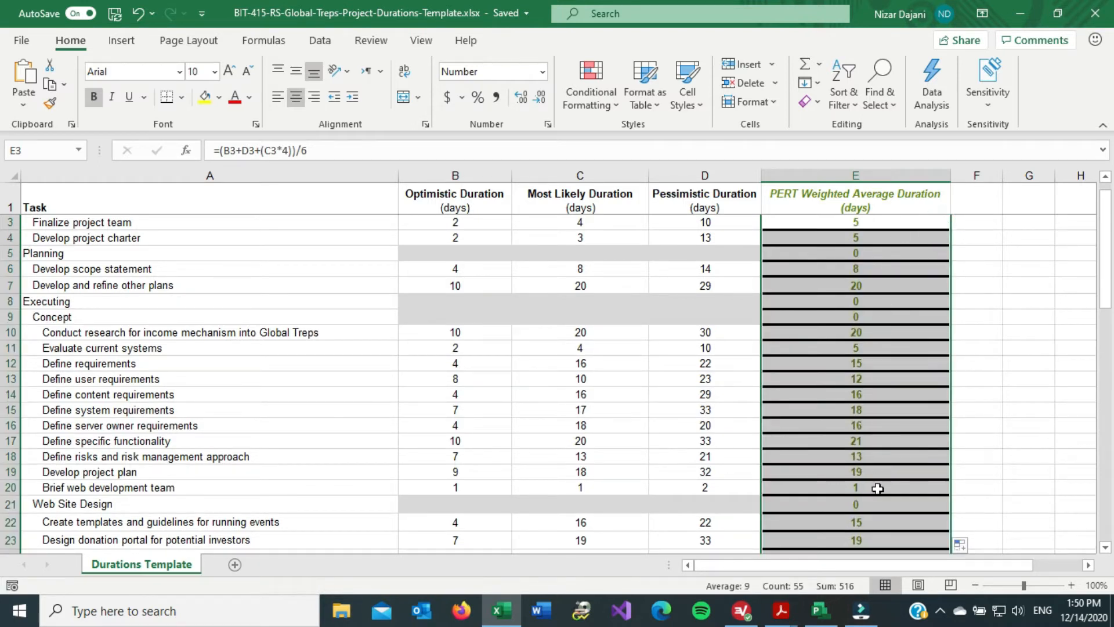
scroll(877, 489, down, 1)
scroll(877, 489, up, 2)
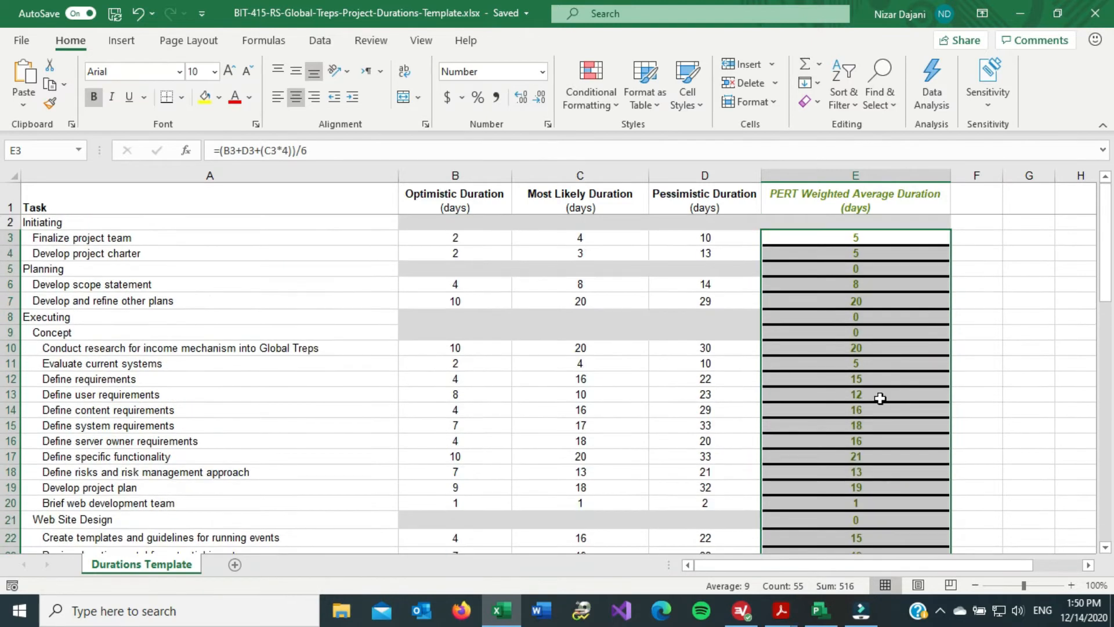
- Examine the filled PERT formulas in E3 to E6 and E50, comparing their row references with the duration columns
click(872, 239)
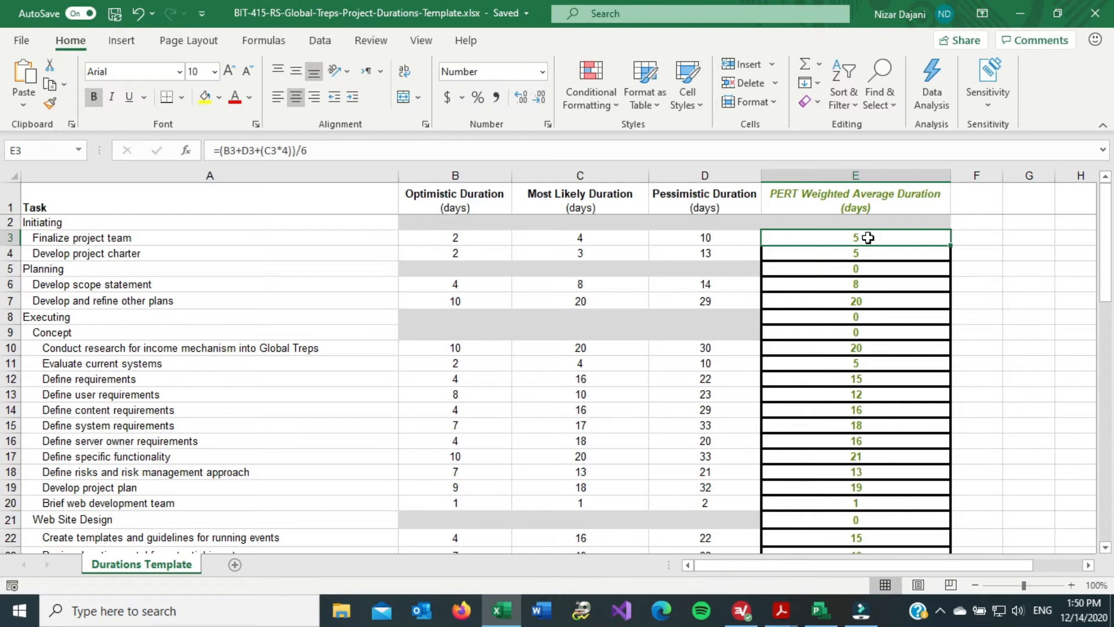
click(840, 250)
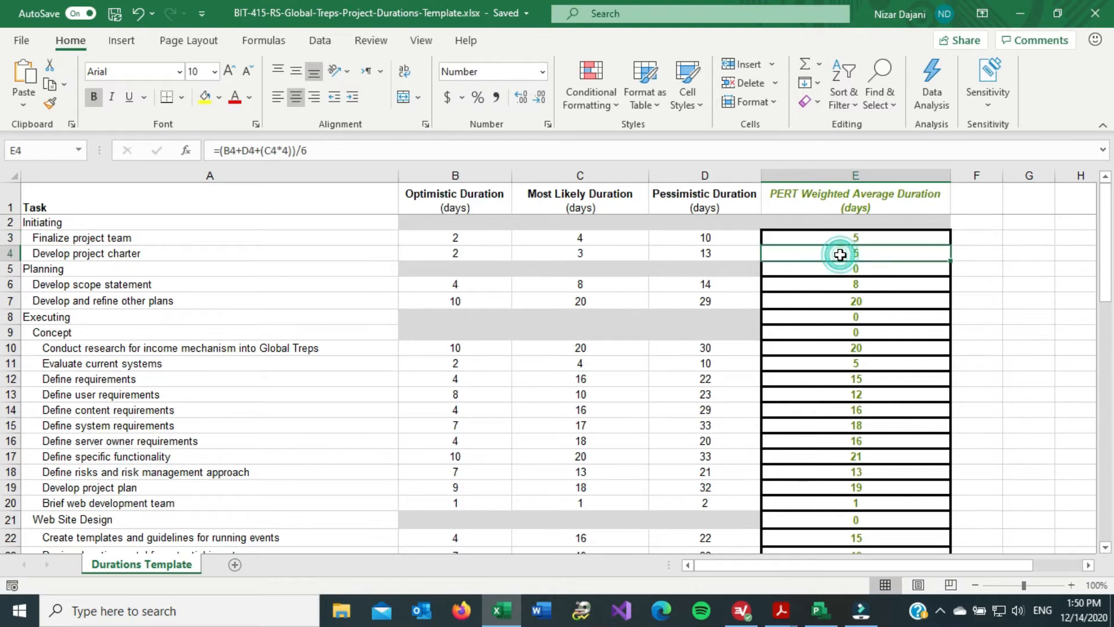
click(840, 236)
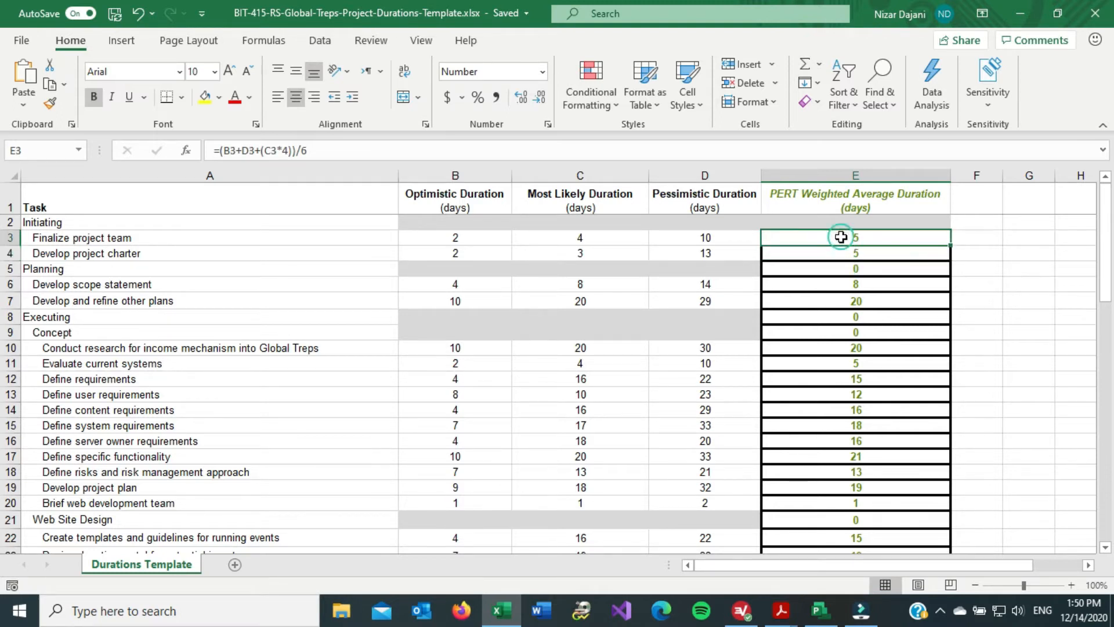
click(303, 150)
drag(315, 149, 199, 150)
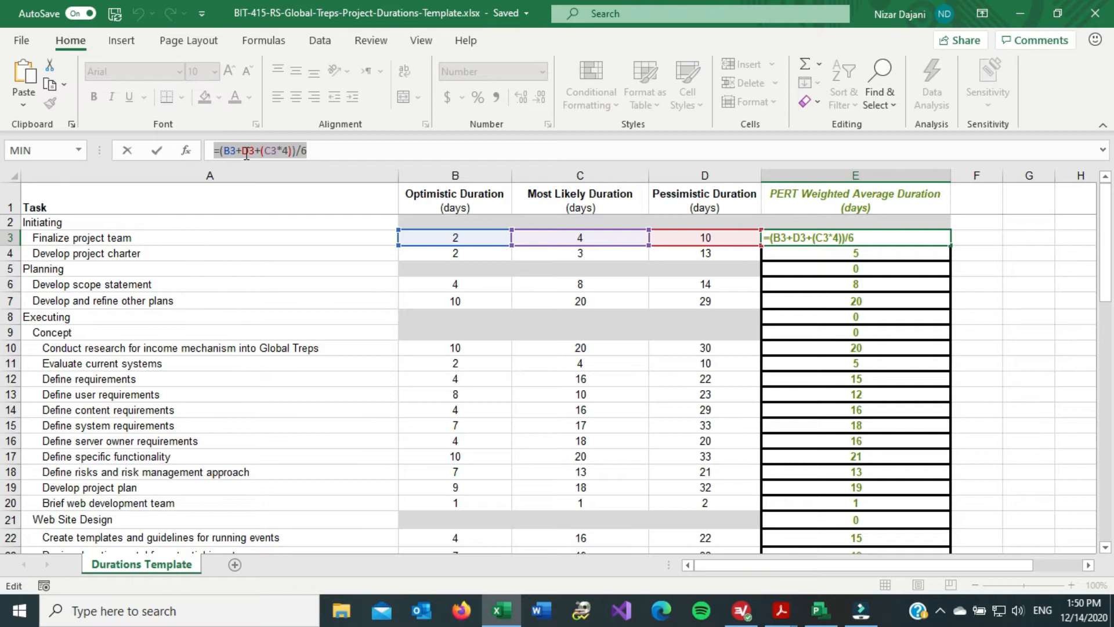
key(Return)
click(893, 255)
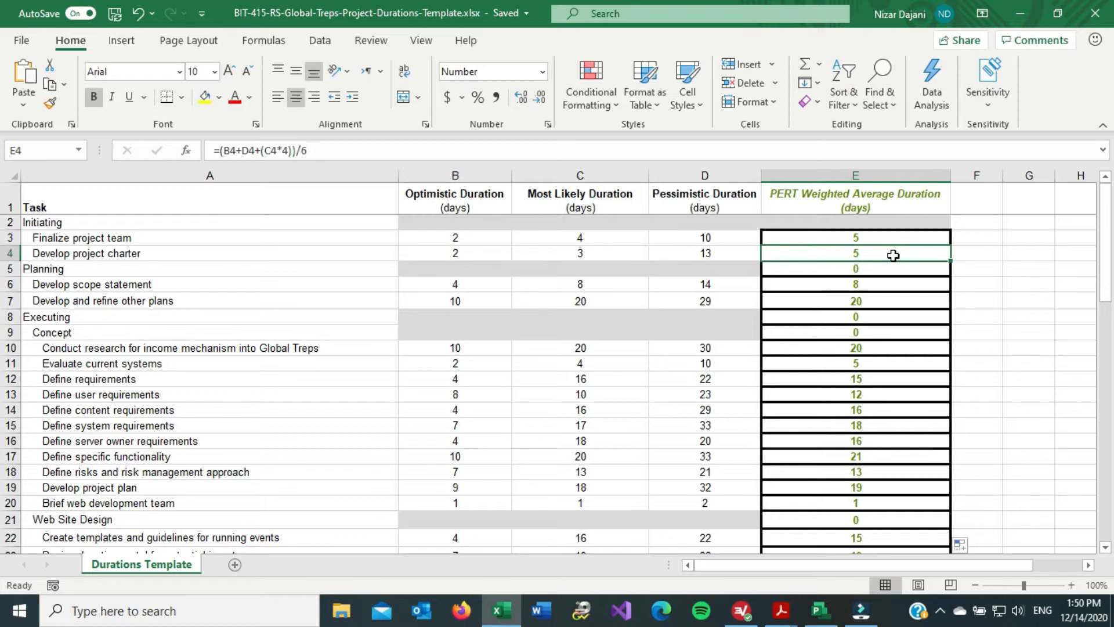
click(871, 266)
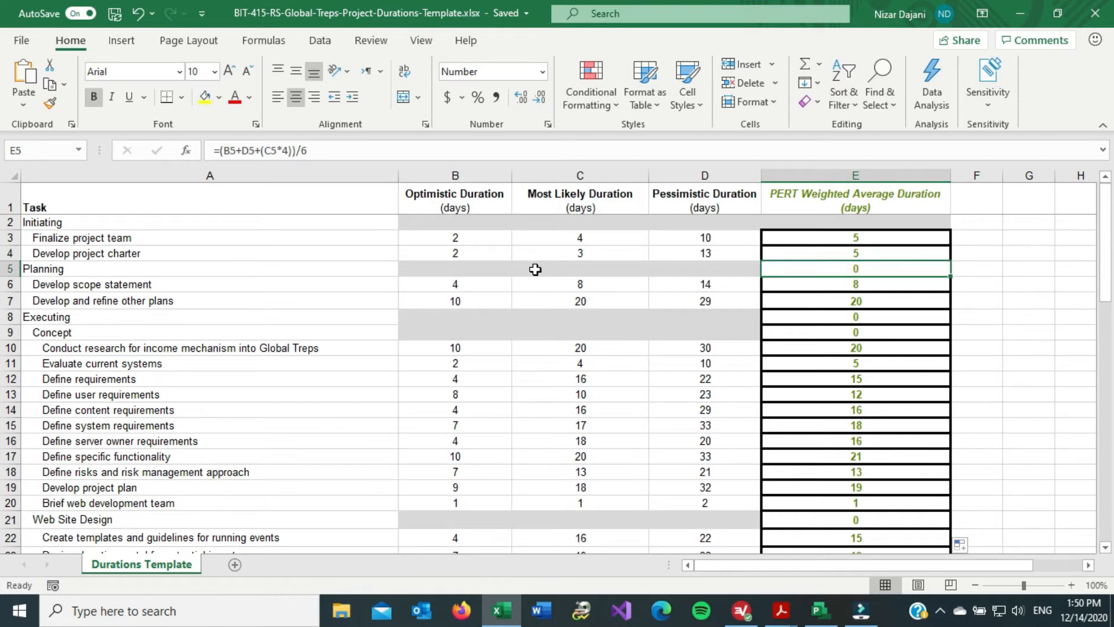
click(891, 283)
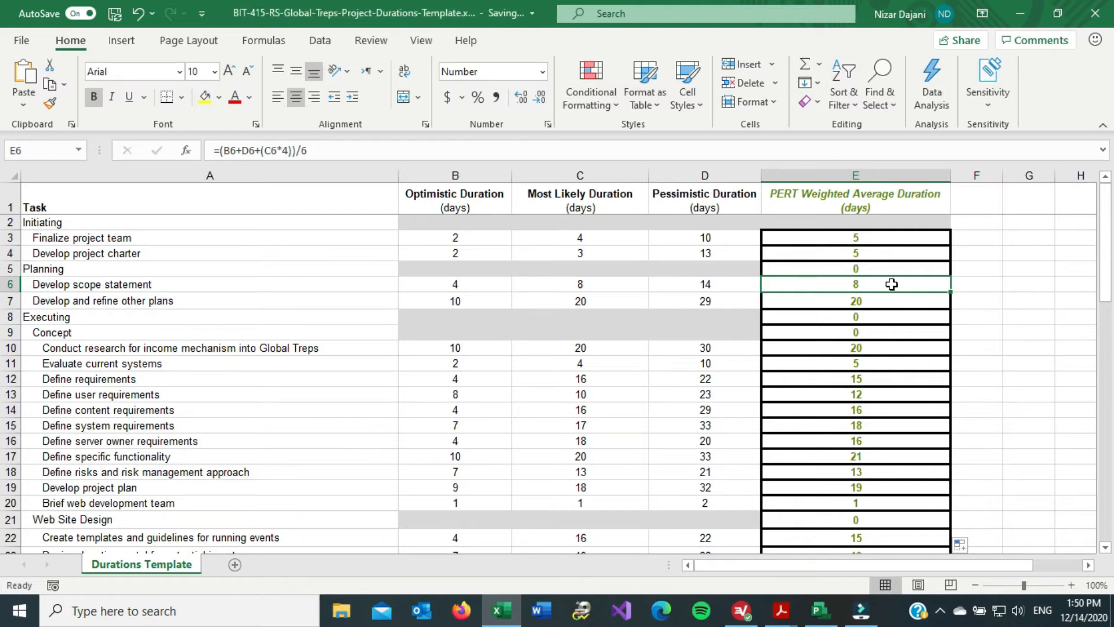
drag(1105, 272, 1110, 536)
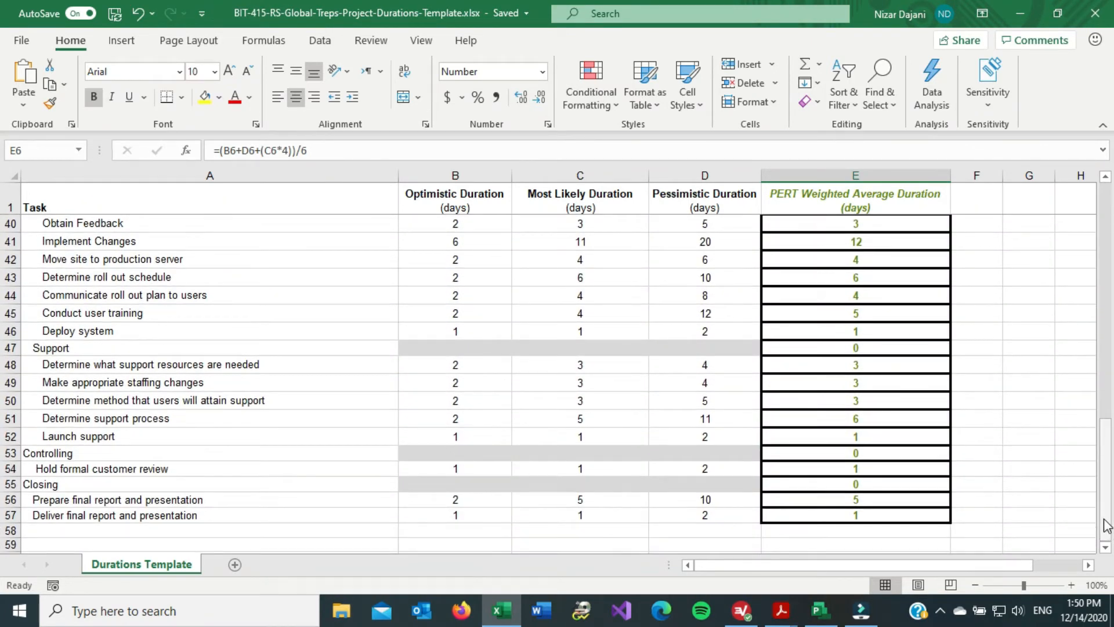
click(867, 394)
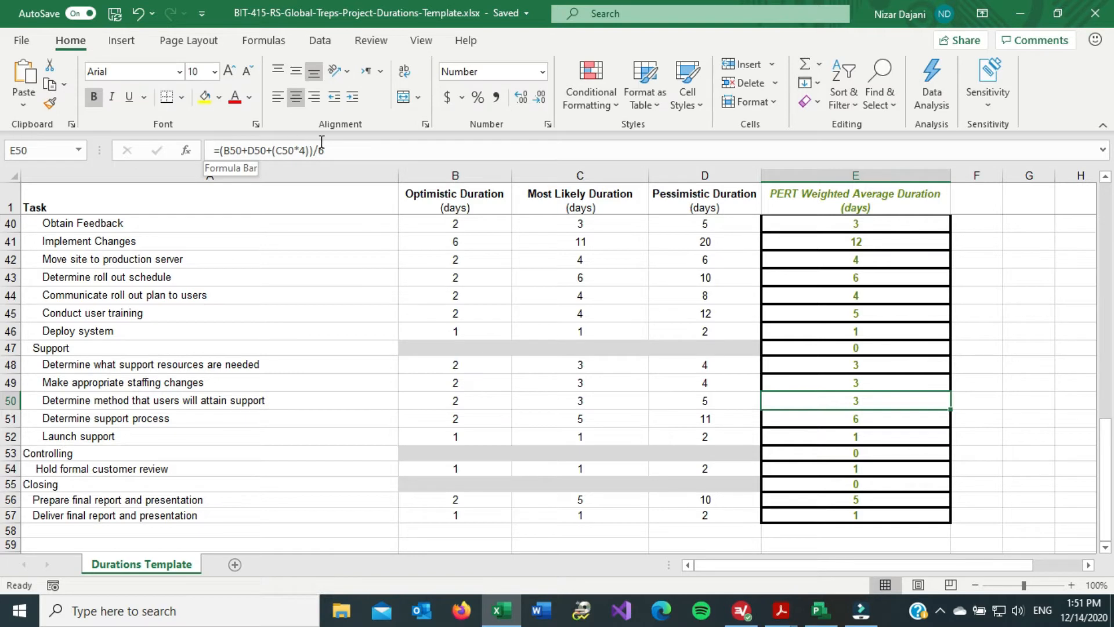
- Enter =SUM(E3:E57) in cell E59 to total the PERT weighted average durations, and review the column against it
click(867, 546)
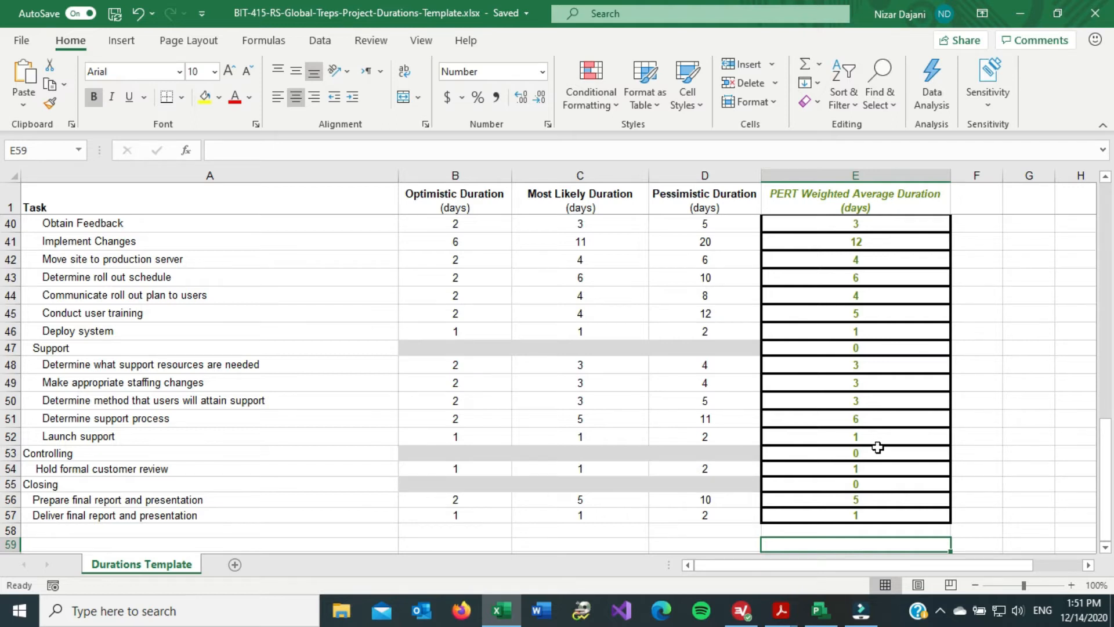
text(=s)
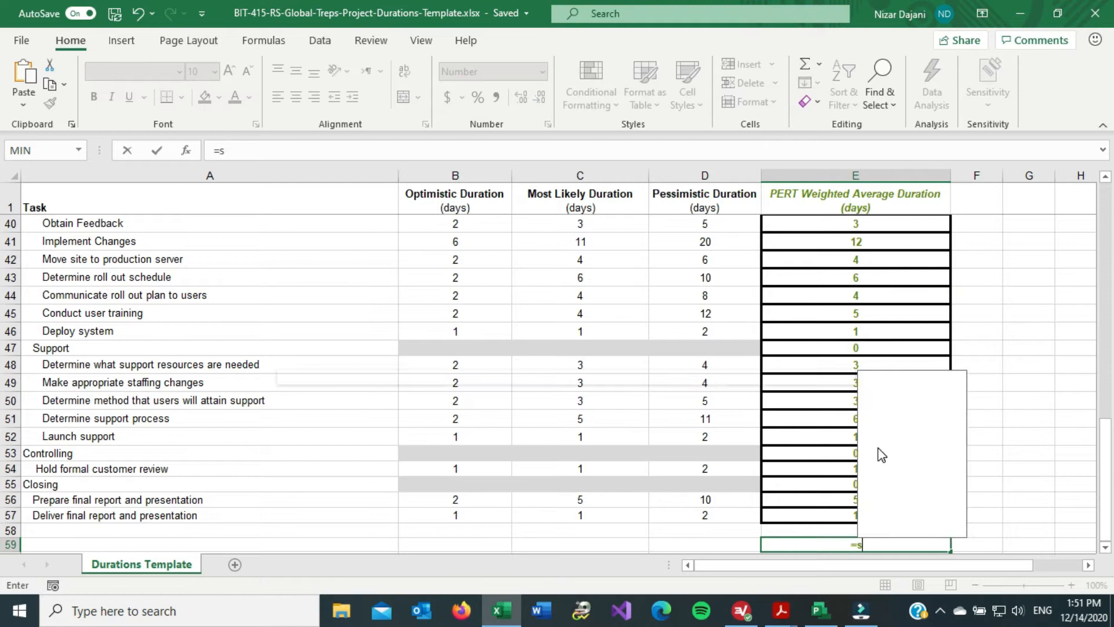
text(um(e3:)
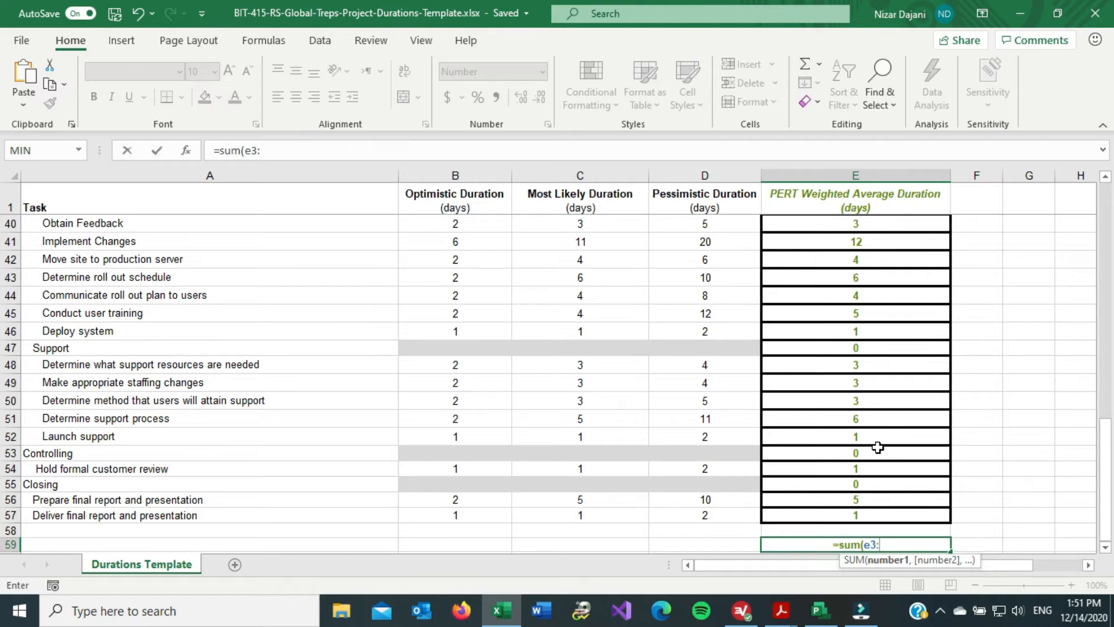
text(e)
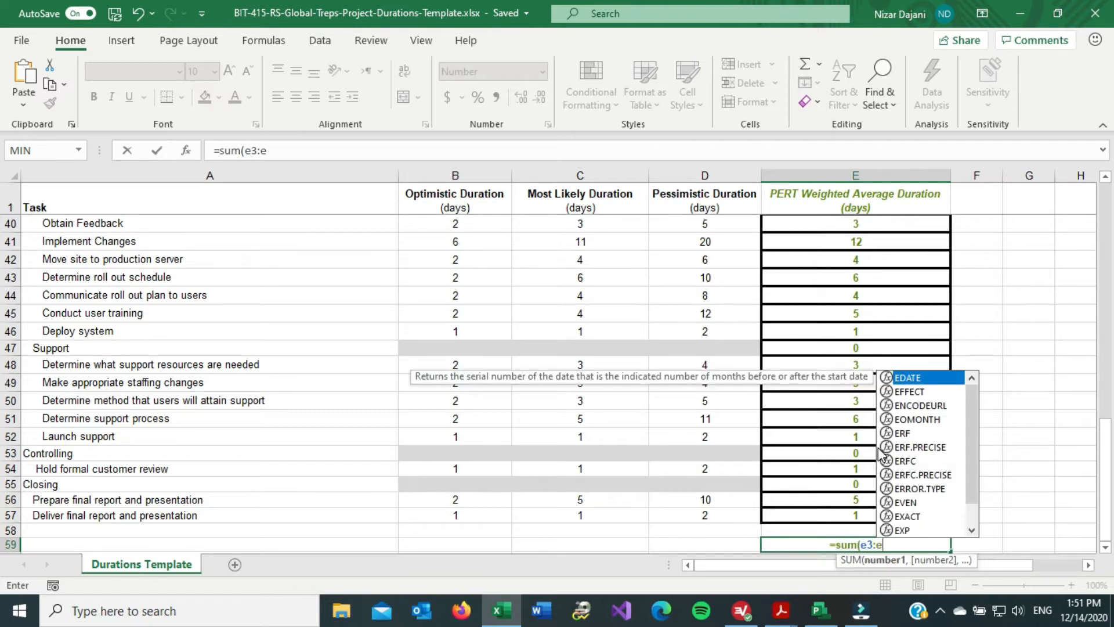
text(57)
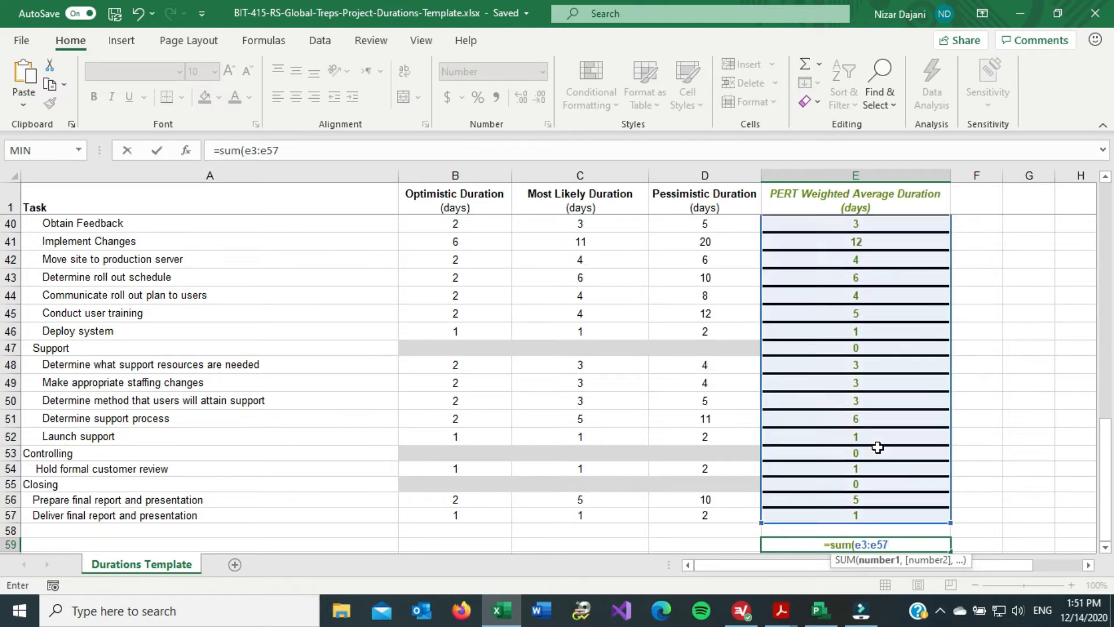
key(Return)
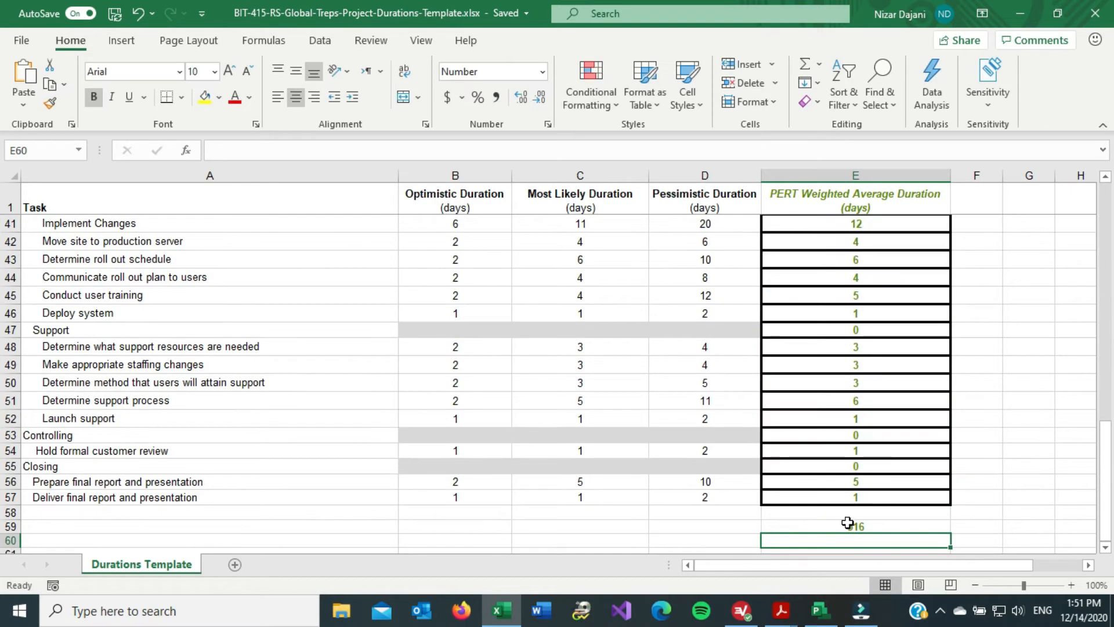
click(848, 525)
scroll(988, 426, up, 6)
scroll(988, 425, up, 7)
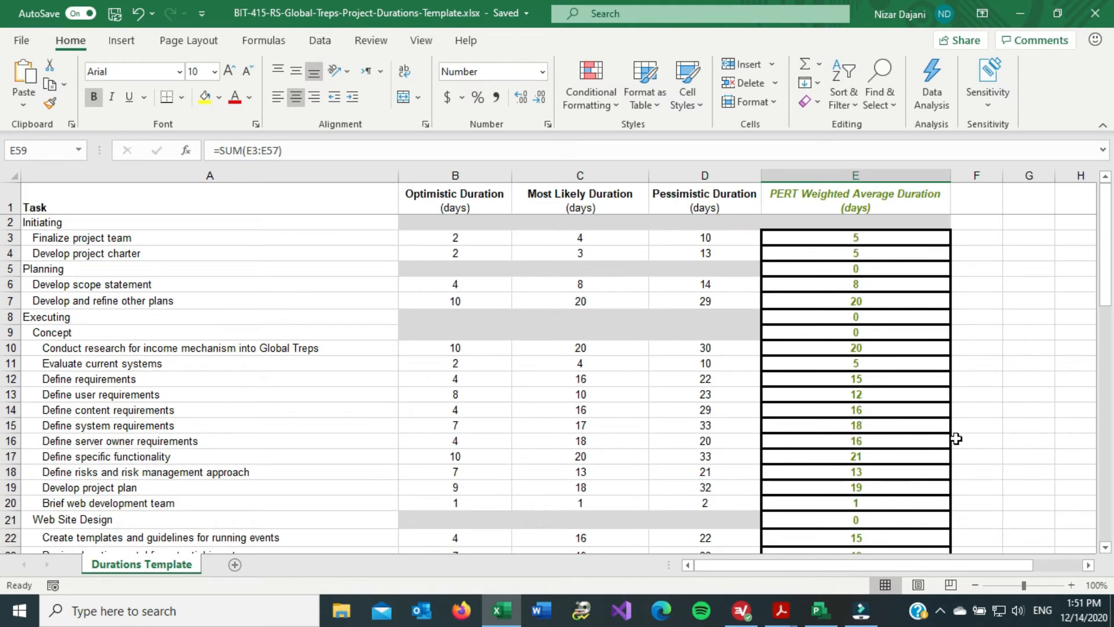
scroll(956, 438, down, 17)
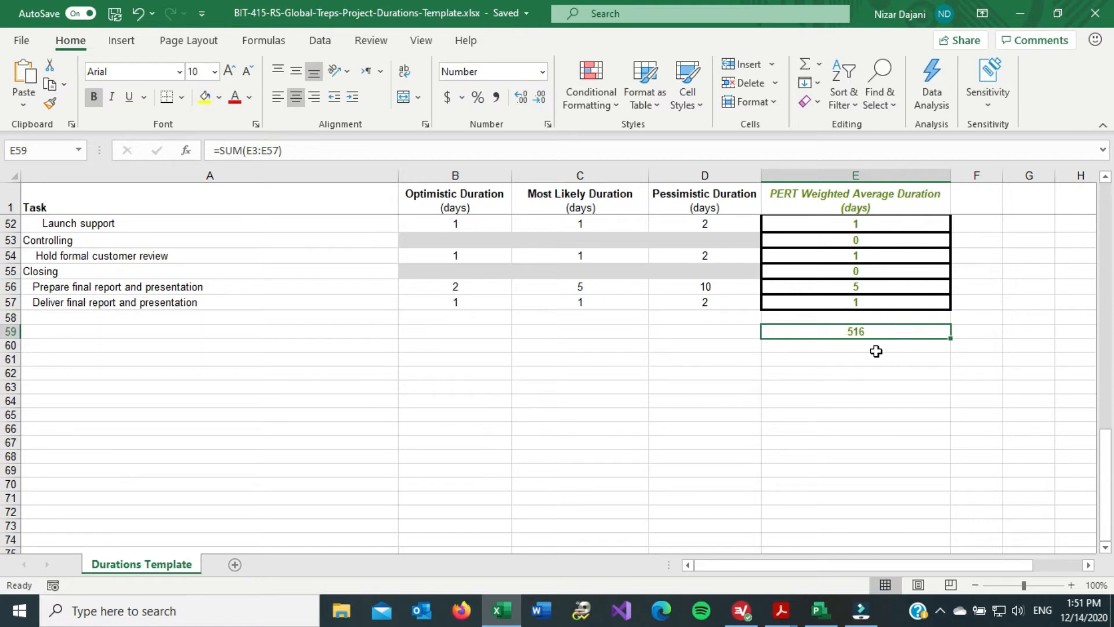
scroll(582, 400, up, 17)
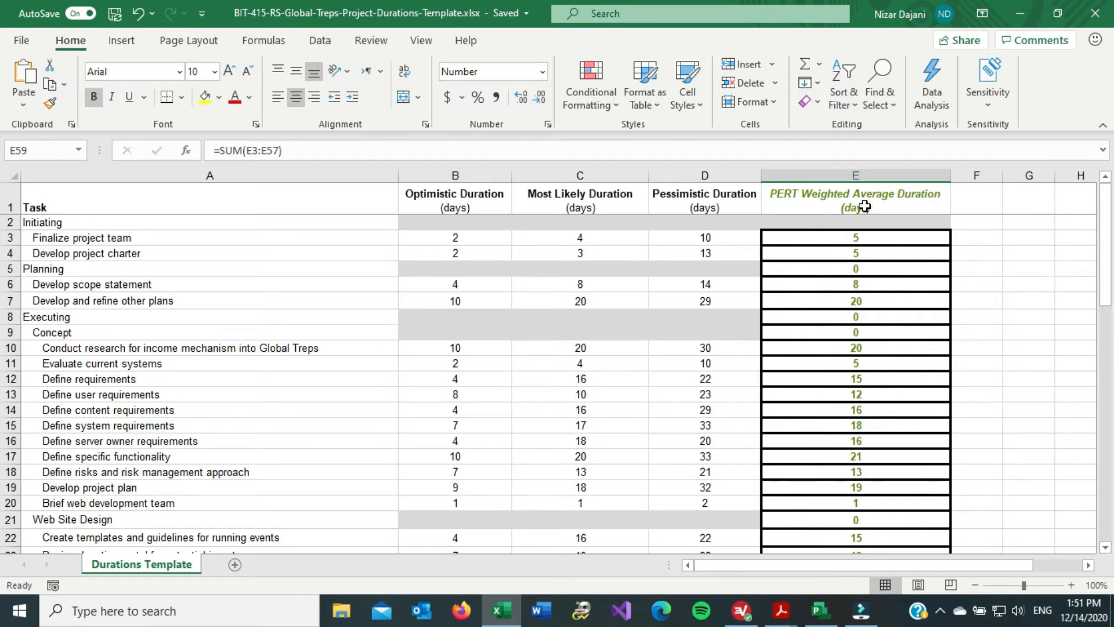
- Check the project charter's PERT weighted average in the Excel template and set Develop Project Charter's duration to 5 days in Microsoft Project
click(820, 611)
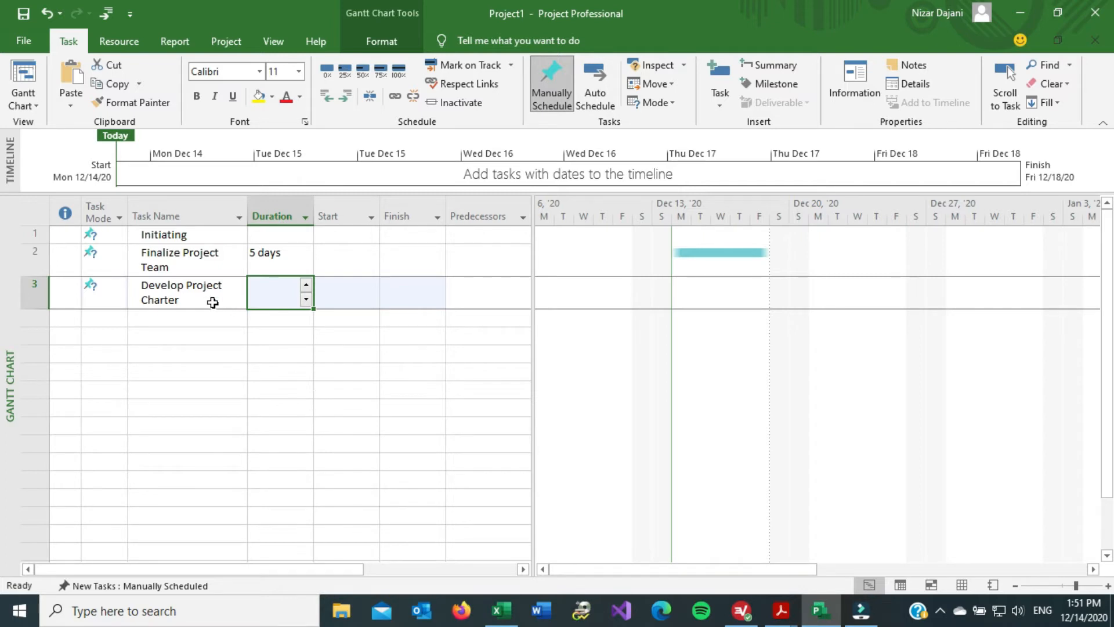
key(alt+Tab)
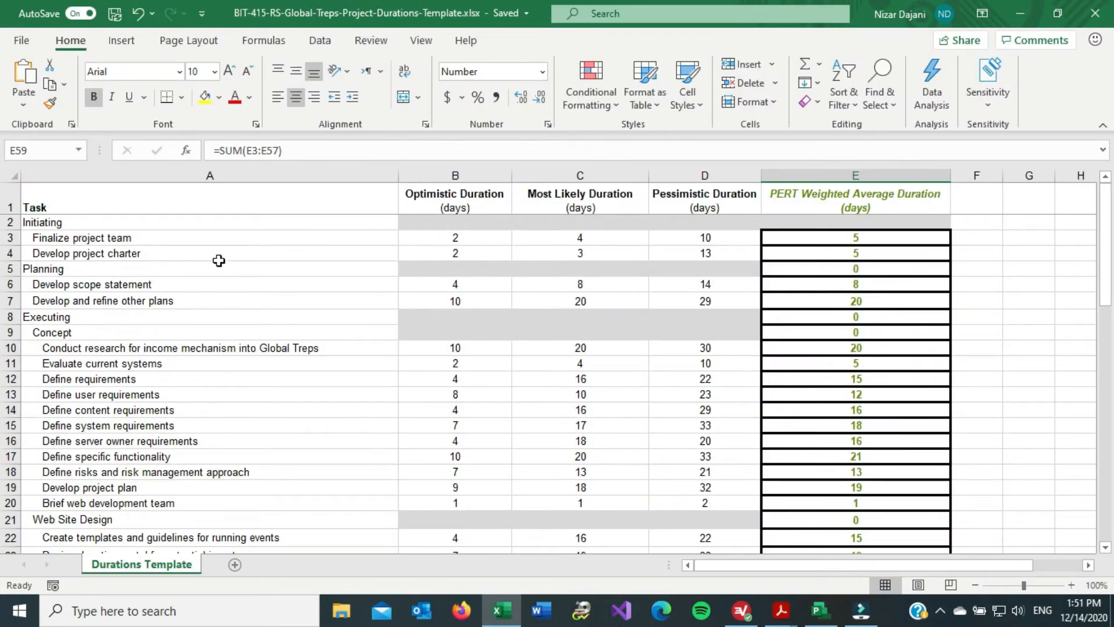
drag(9, 256, 9, 254)
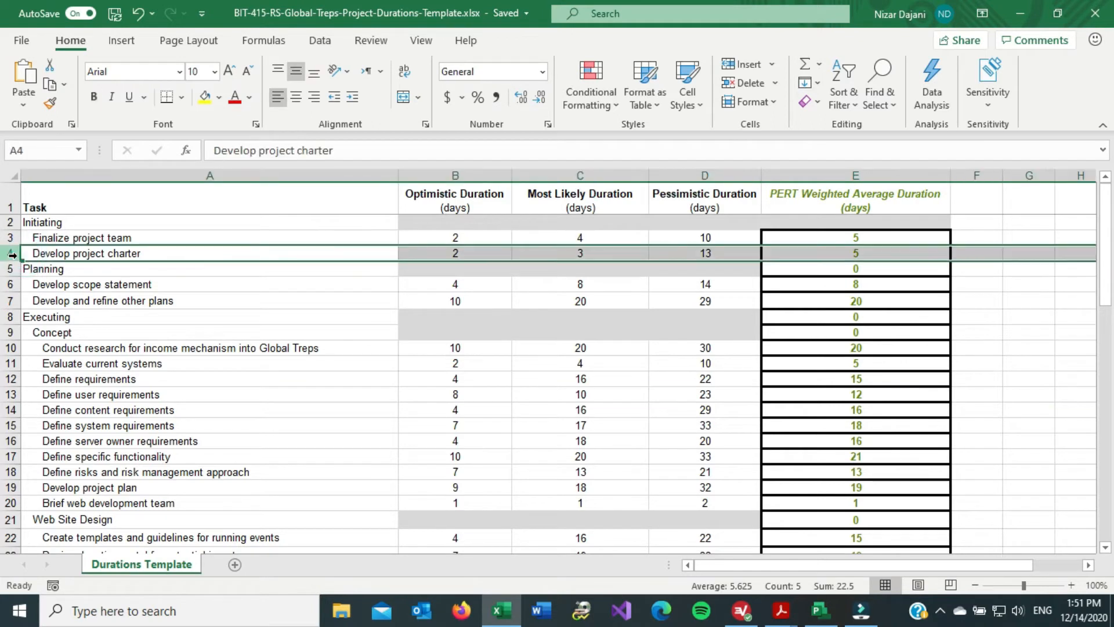
key(alt+Tab)
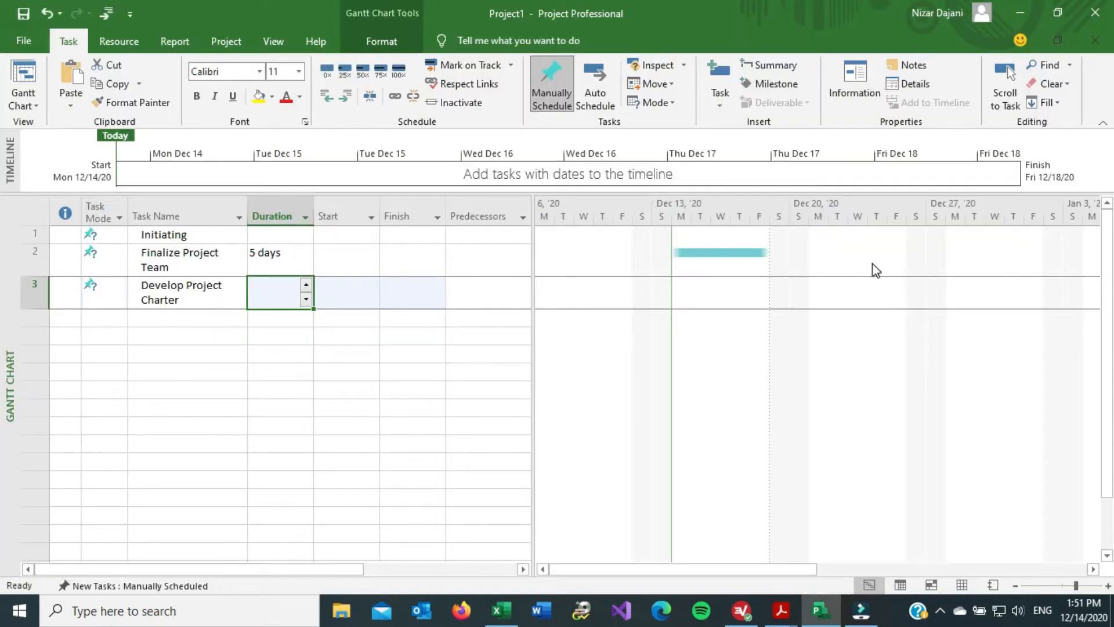
text(5)
key(Return)
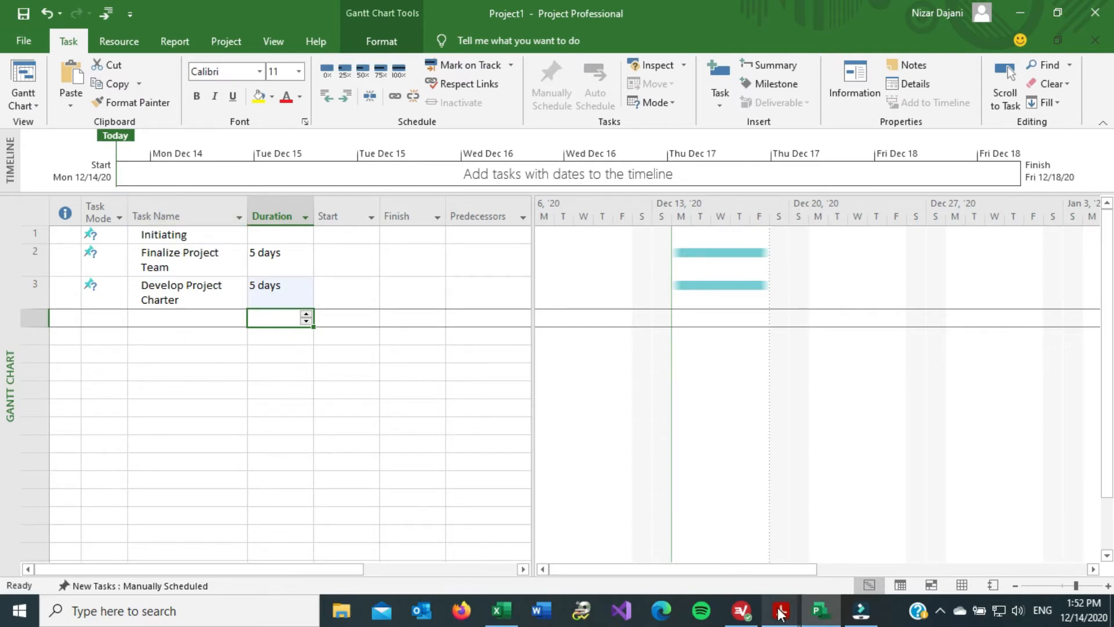
- Following the task list PDF, indent Finalize Project Team and Develop Project Charter under Initiating in Microsoft Project, and collapse and re-expand that summary task
mouse_move(781, 611)
click(846, 557)
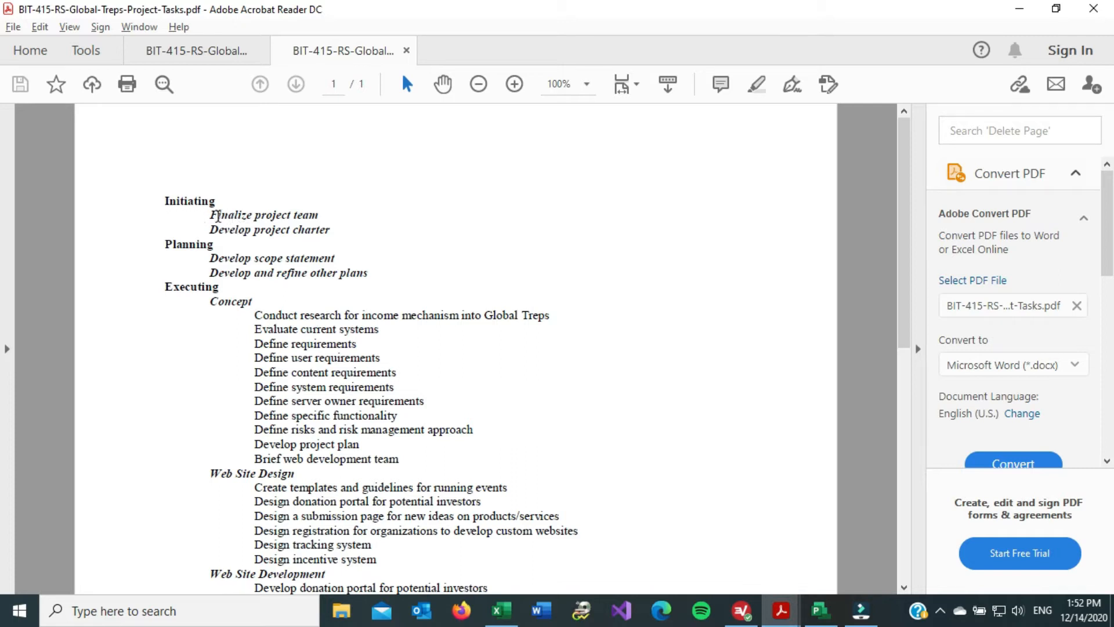
double_click(181, 201)
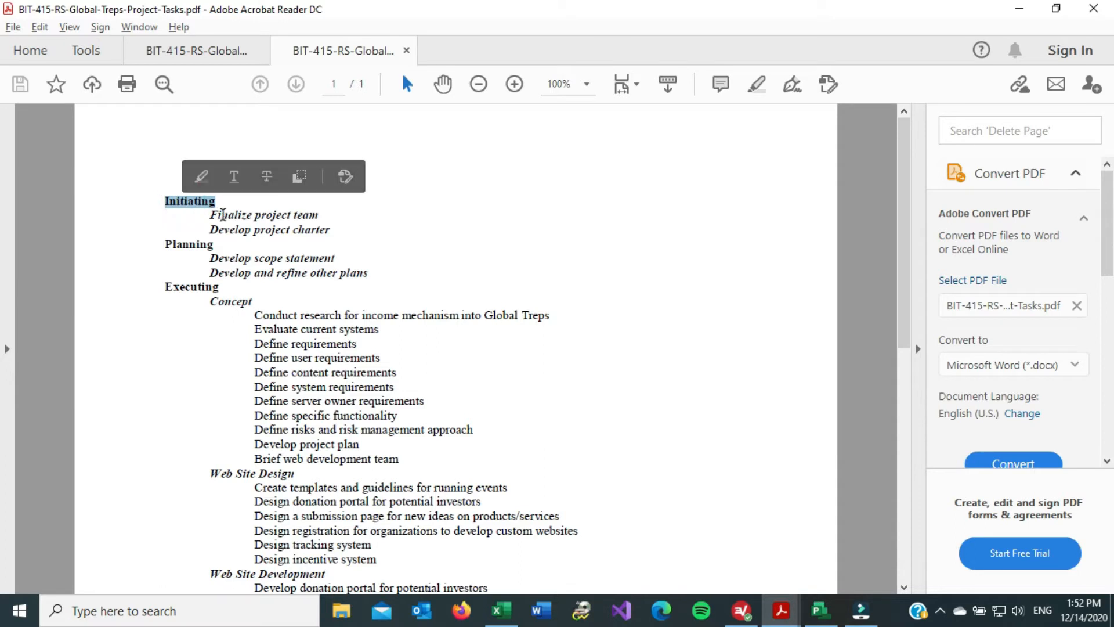
drag(210, 215, 322, 223)
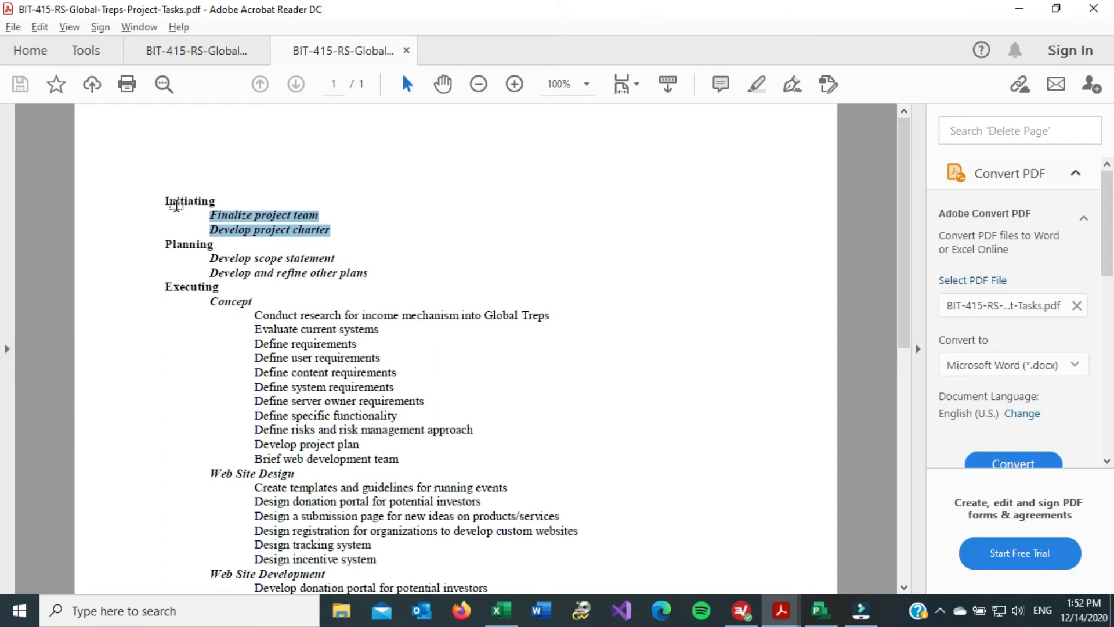
key(alt+Tab)
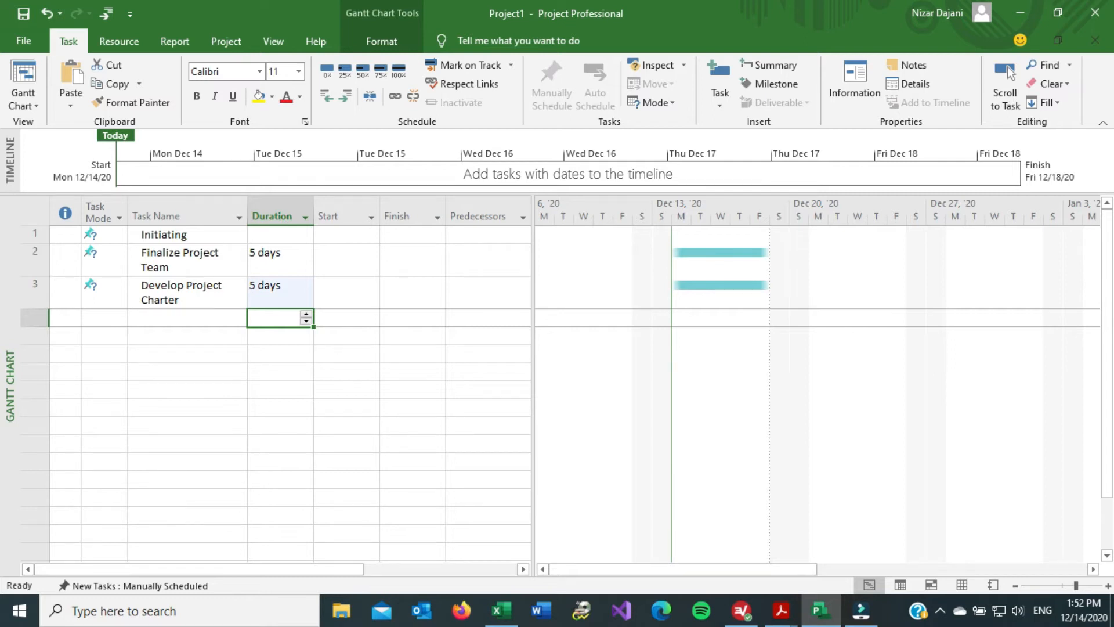
drag(177, 255, 188, 300)
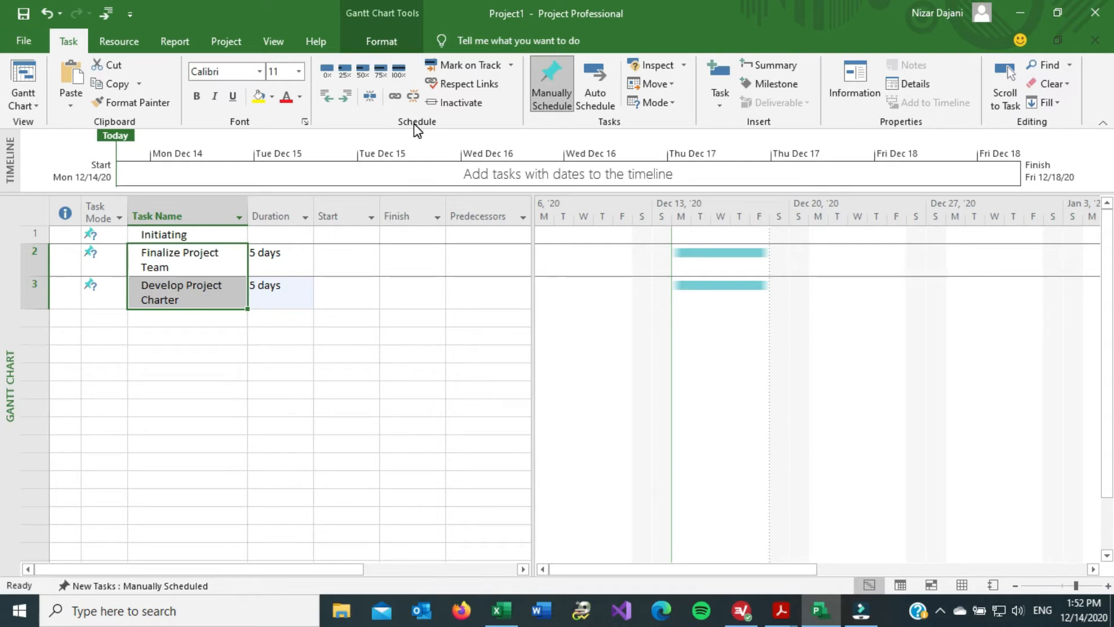
click(349, 92)
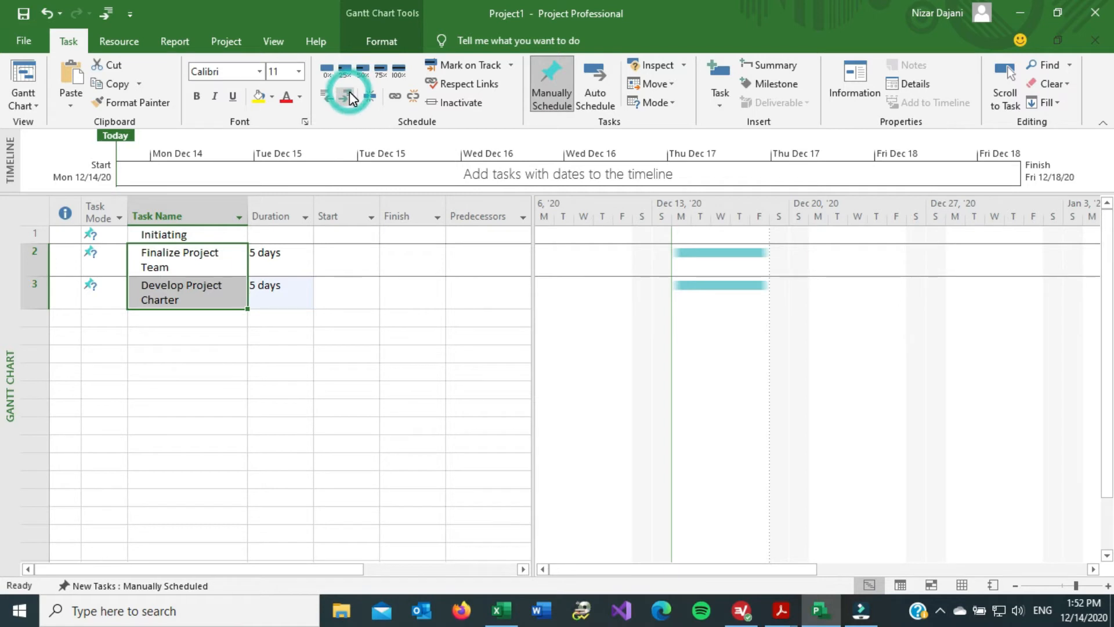
click(205, 433)
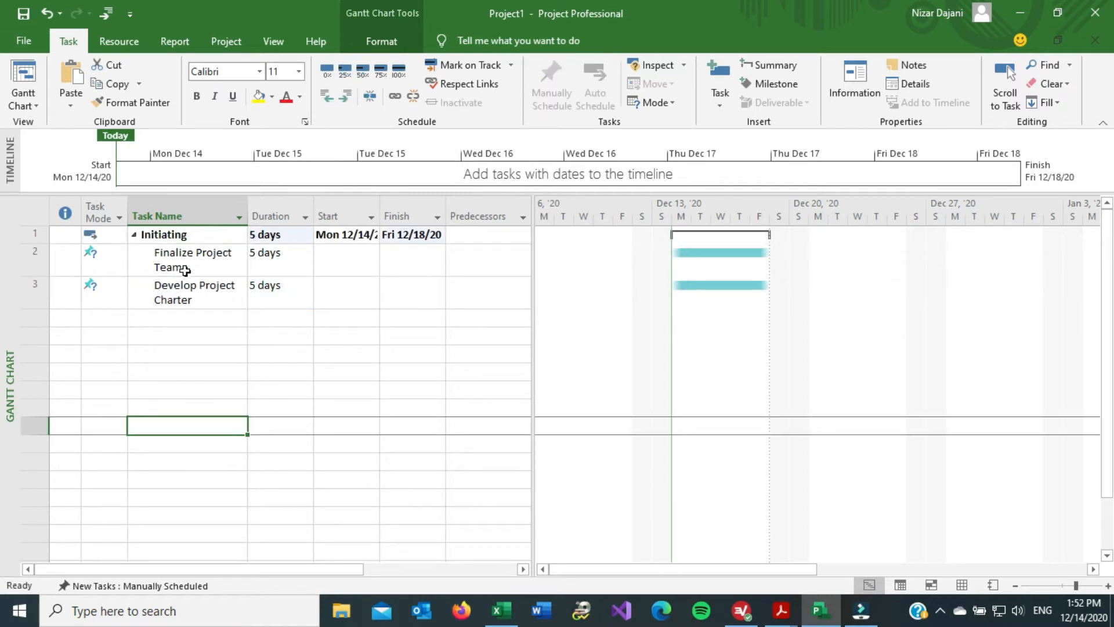
click(135, 235)
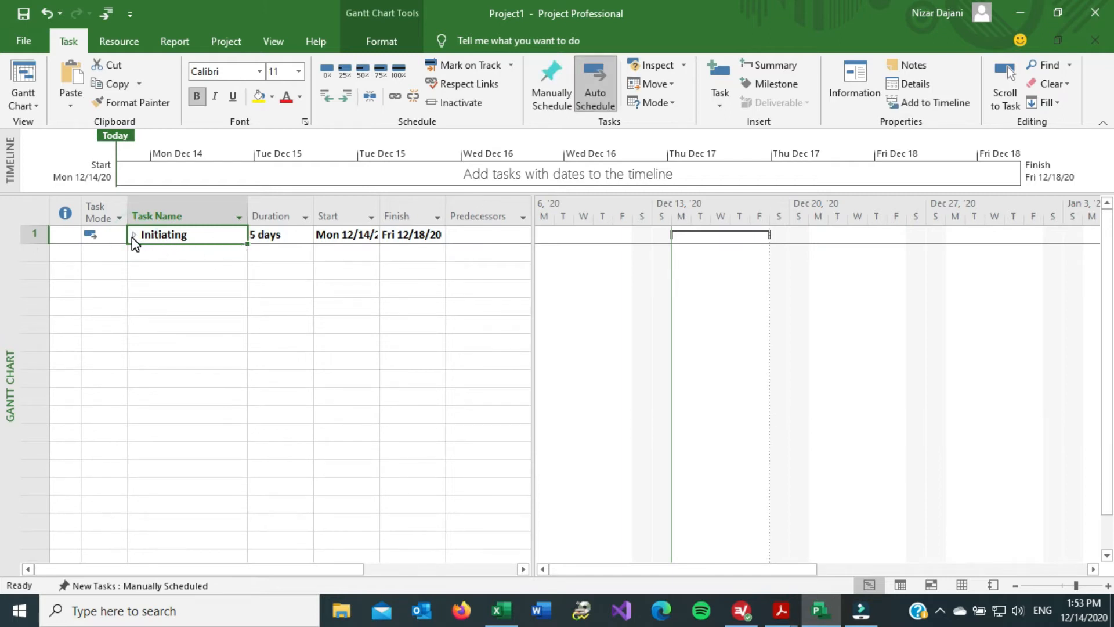
click(134, 235)
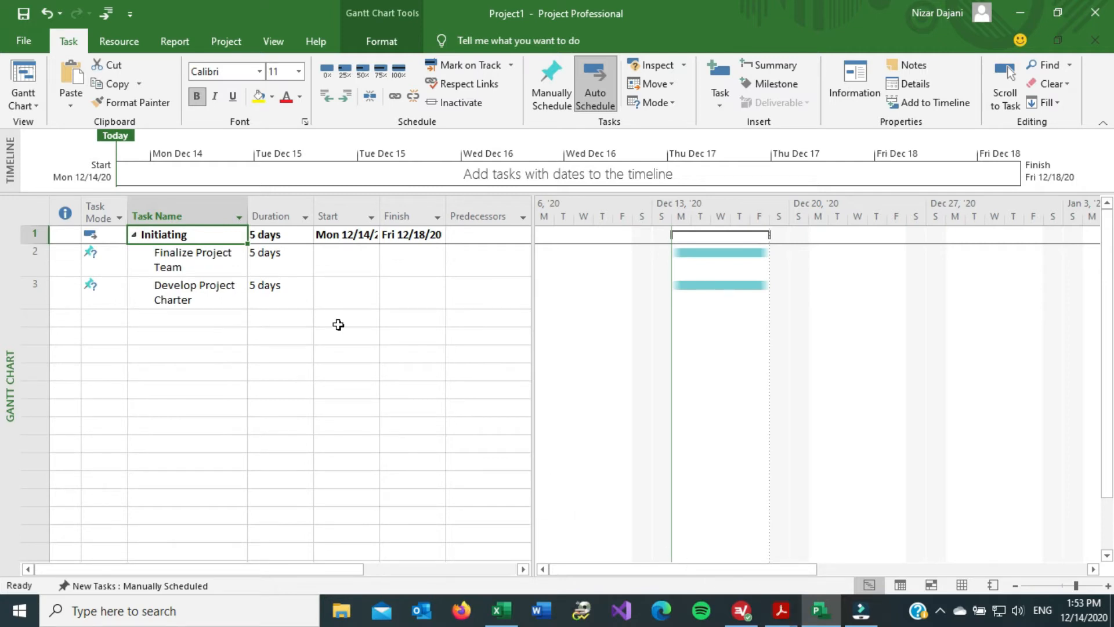
- Switch to the task list PDF and examine how the Concept subtasks are nested under Executing, returning to Microsoft Project
mouse_move(794, 597)
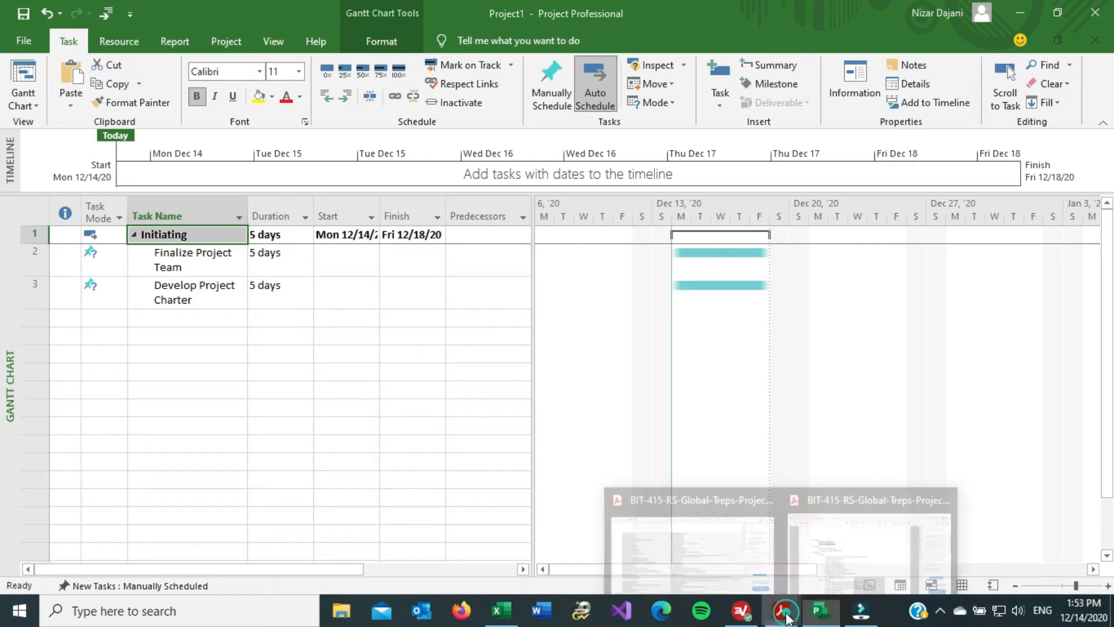
click(842, 576)
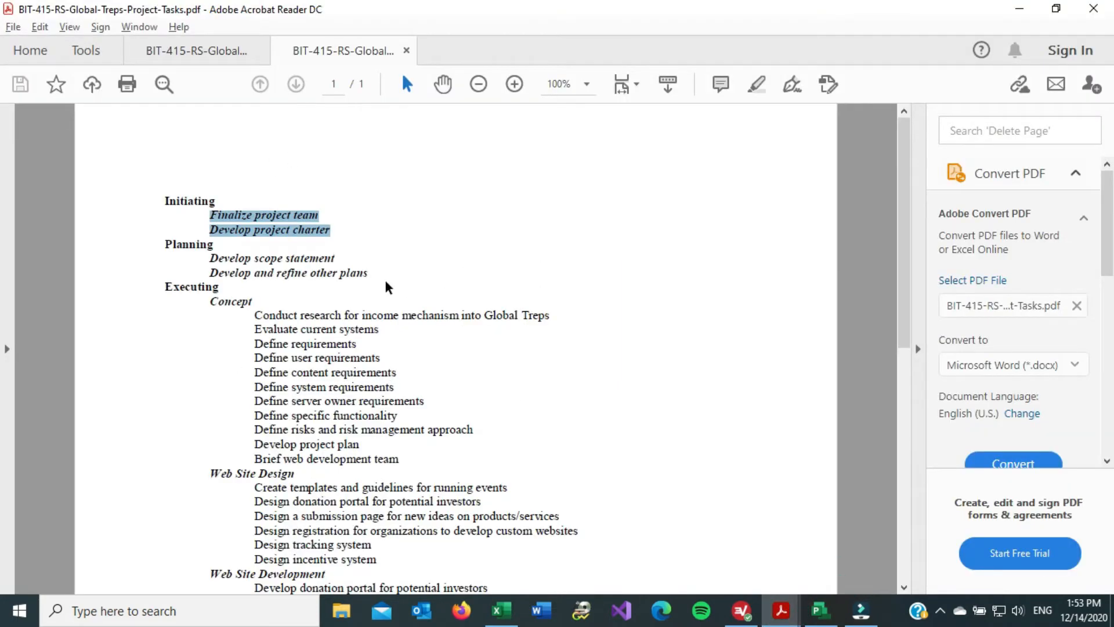
click(385, 356)
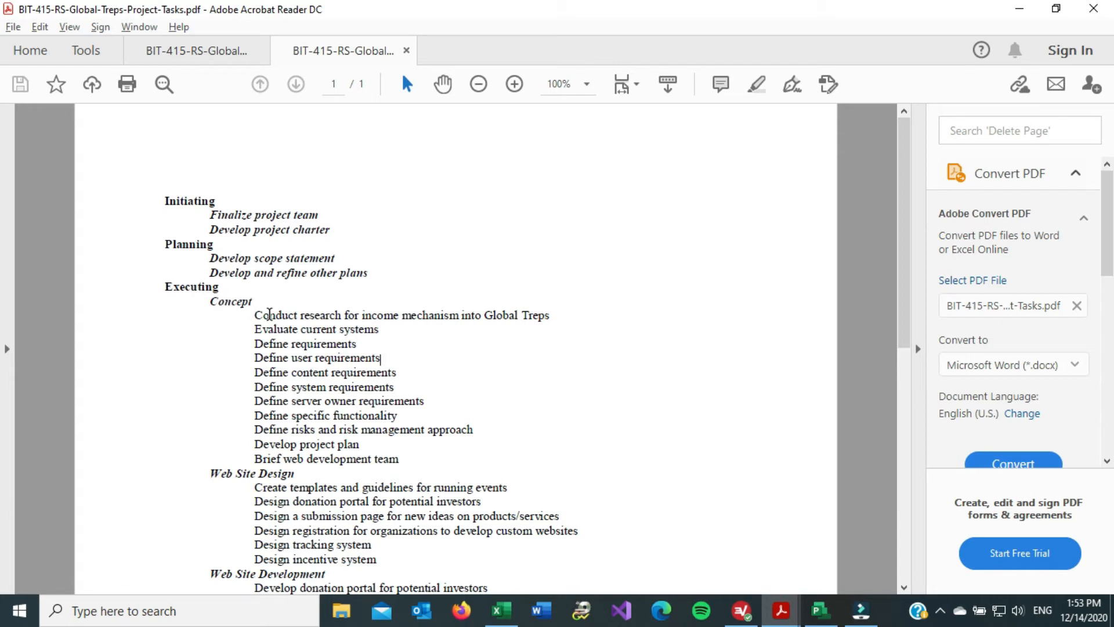
drag(254, 314, 409, 455)
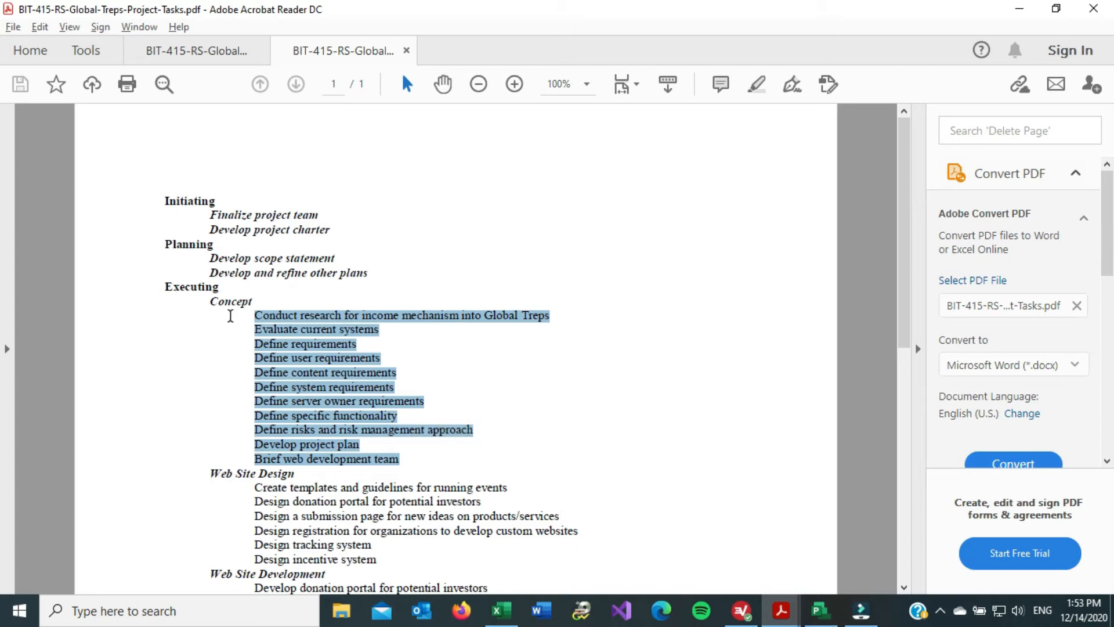
click(189, 290)
click(230, 302)
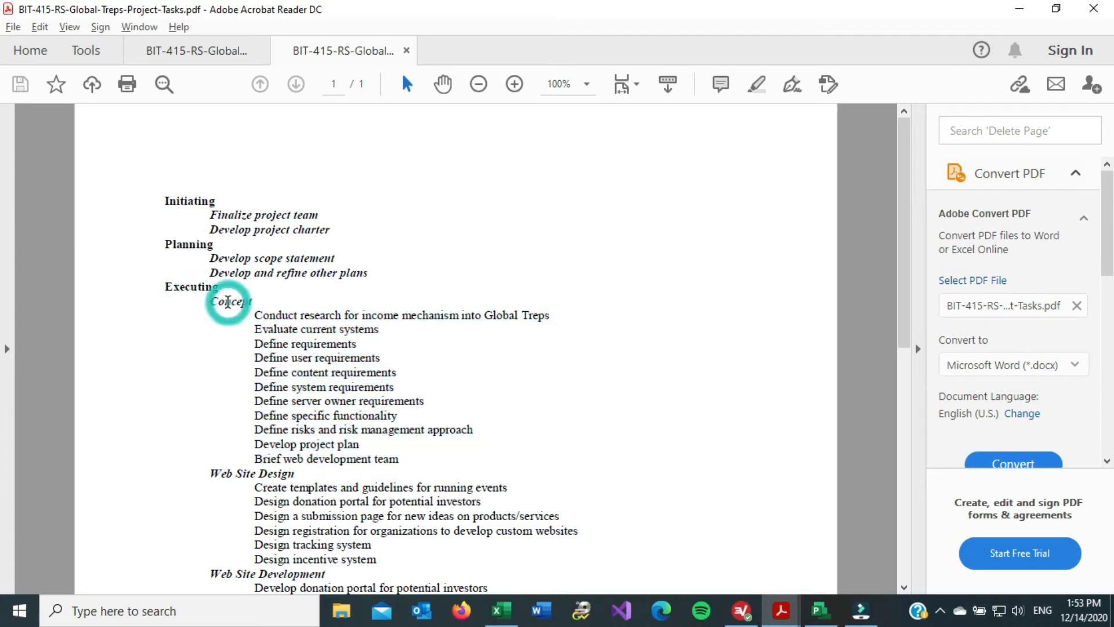
click(275, 317)
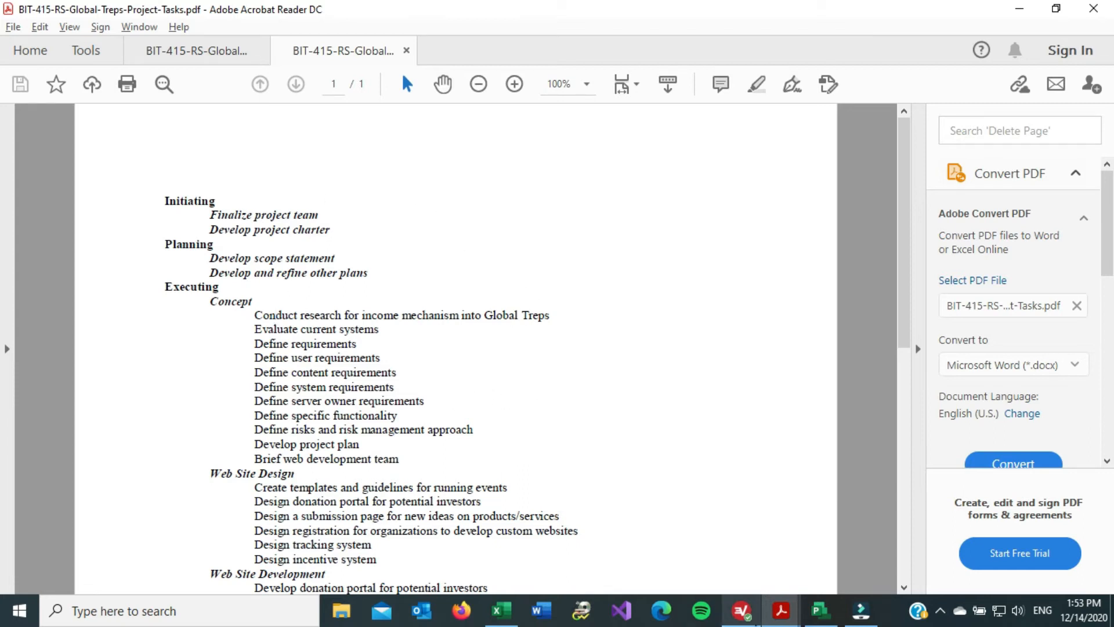
click(819, 610)
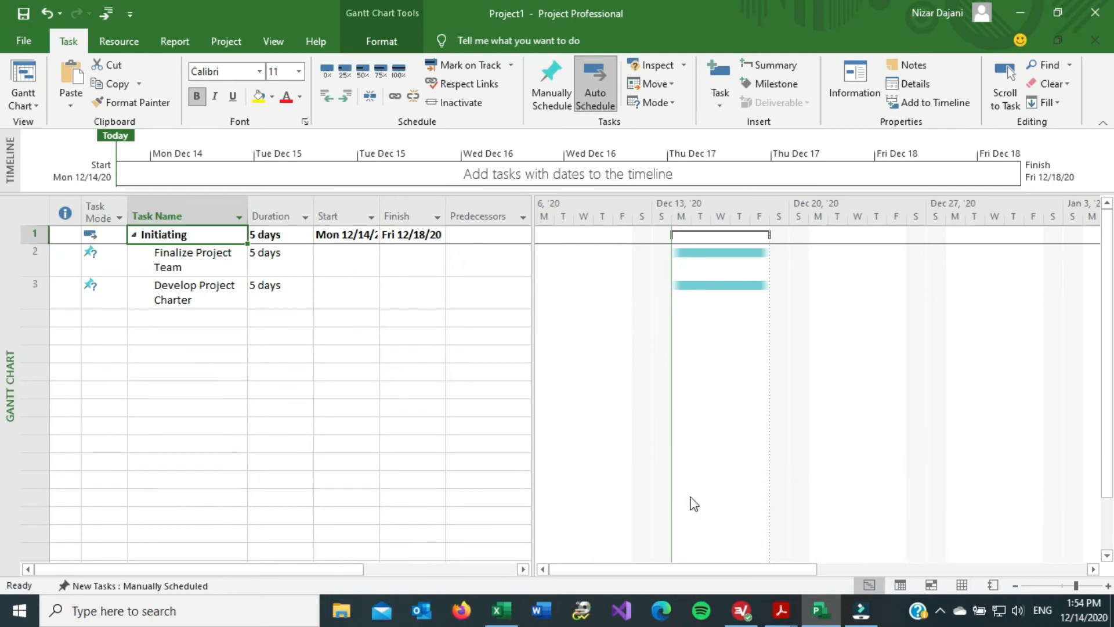
- Reopen the task list PDF and review the complete task hierarchy from Initiating through Closing
mouse_move(786, 616)
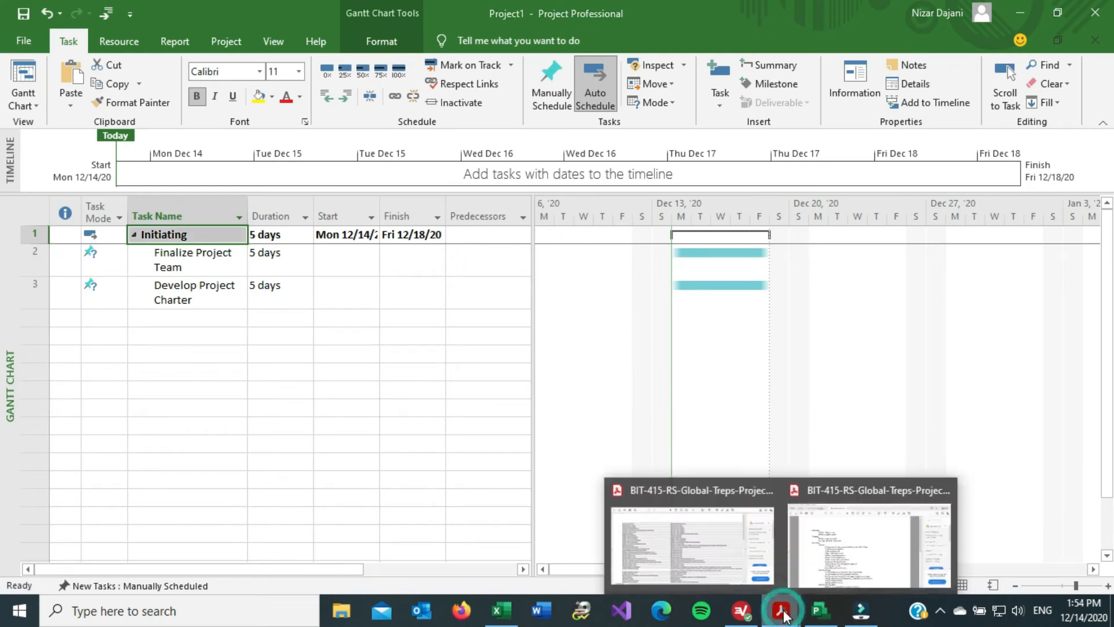
click(827, 541)
scroll(367, 335, down, 8)
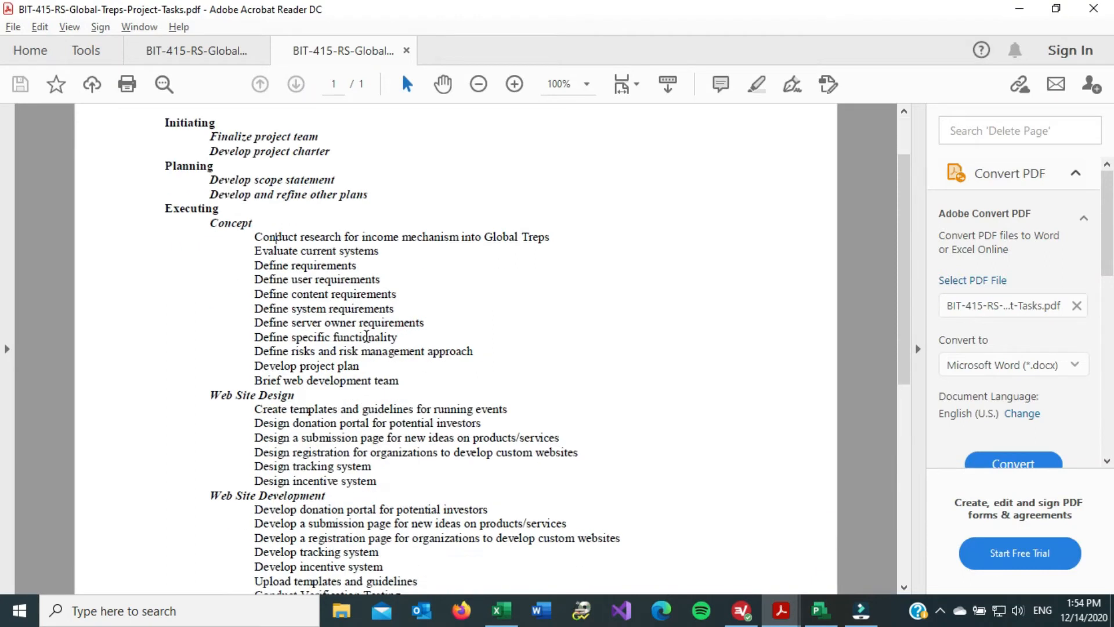
scroll(367, 335, down, 4)
scroll(366, 335, up, 6)
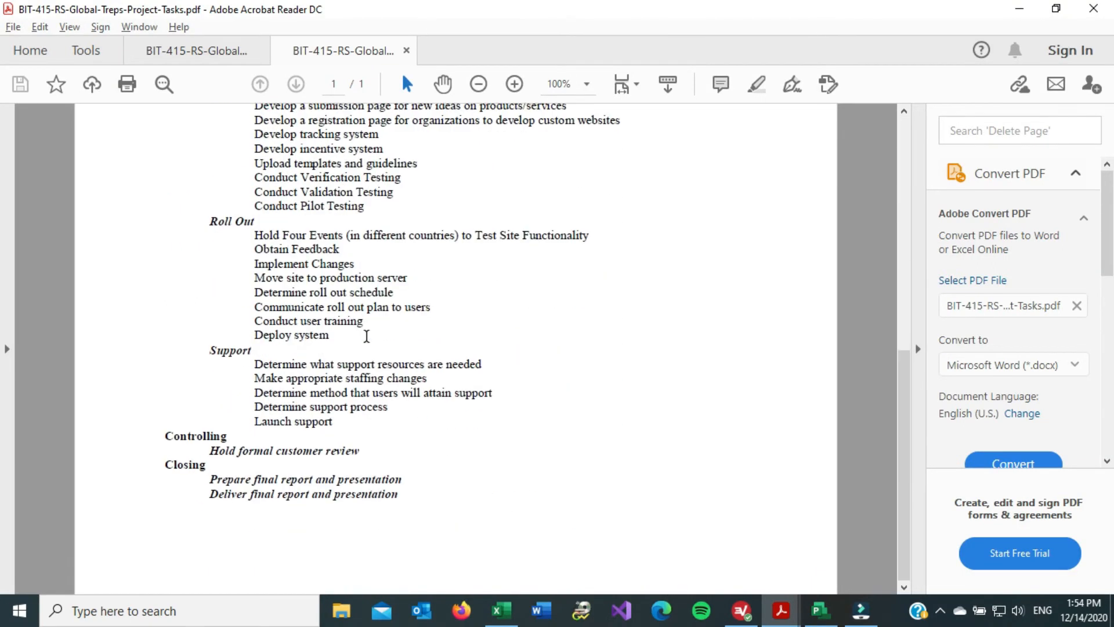
scroll(367, 335, up, 6)
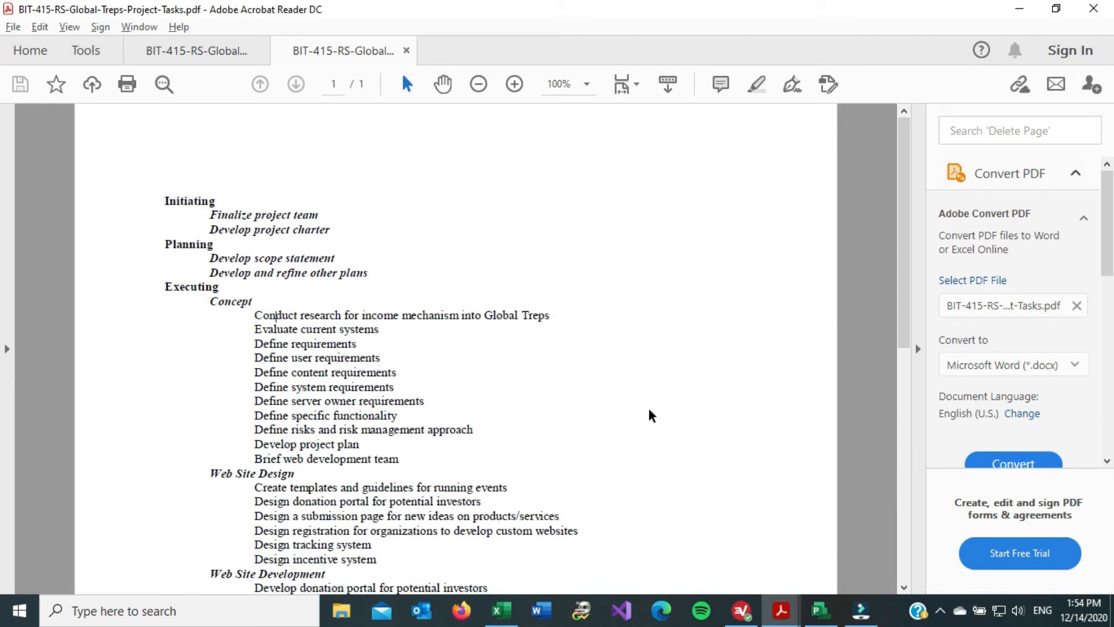
- Return to Microsoft Project and add Planning as the fourth task, below Develop Project Charter
click(818, 610)
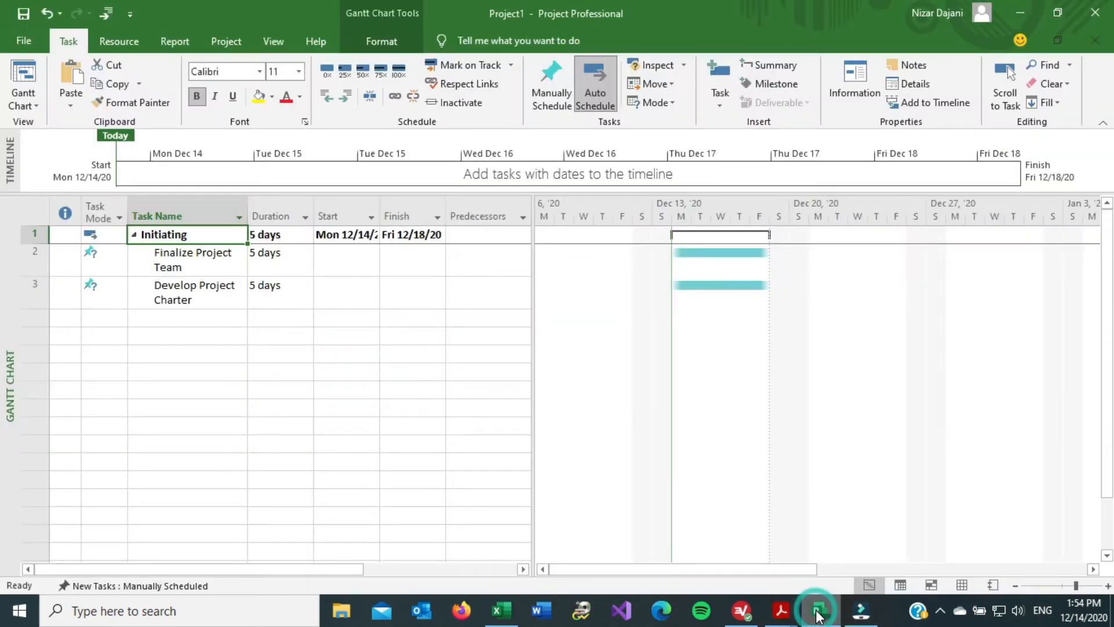
click(174, 318)
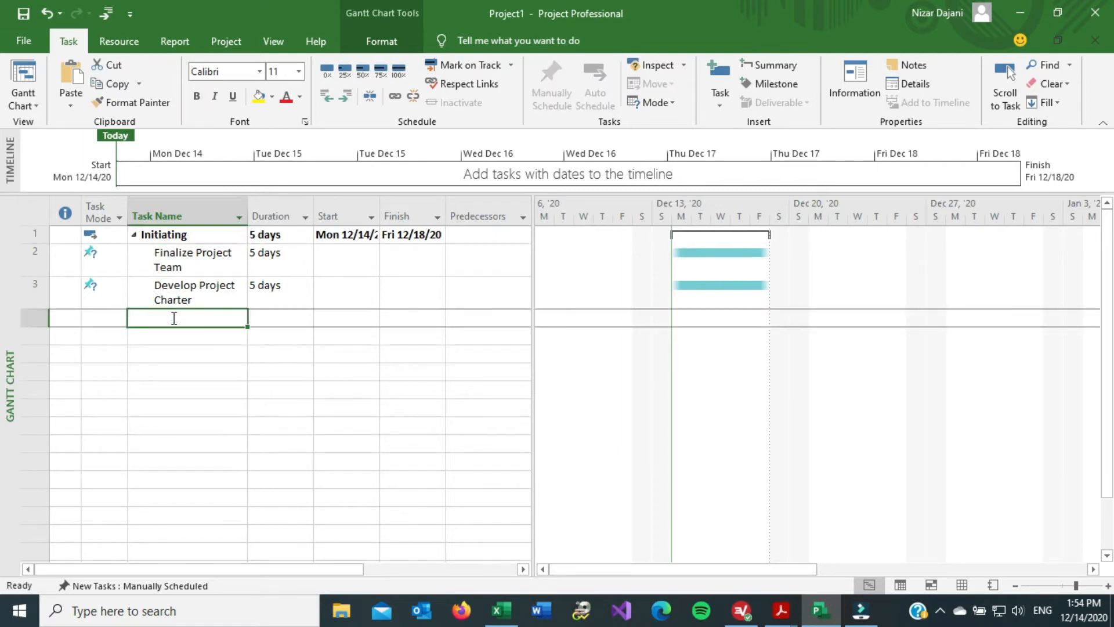
key(alt+Tab)
key(alt+Tab)
text(P)
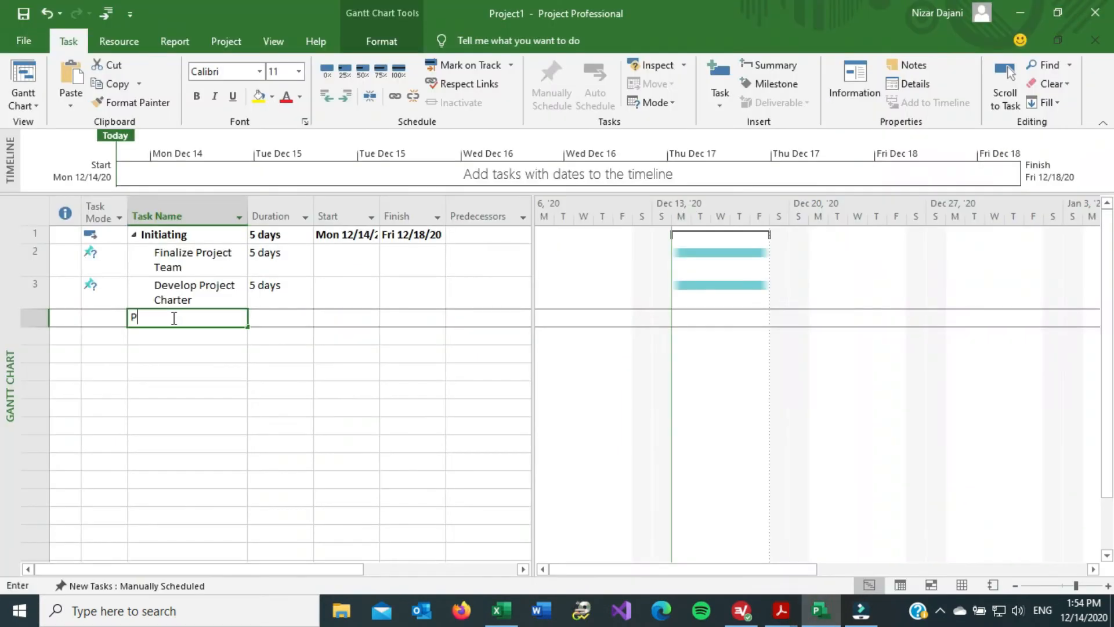
text(lanning)
key(Return)
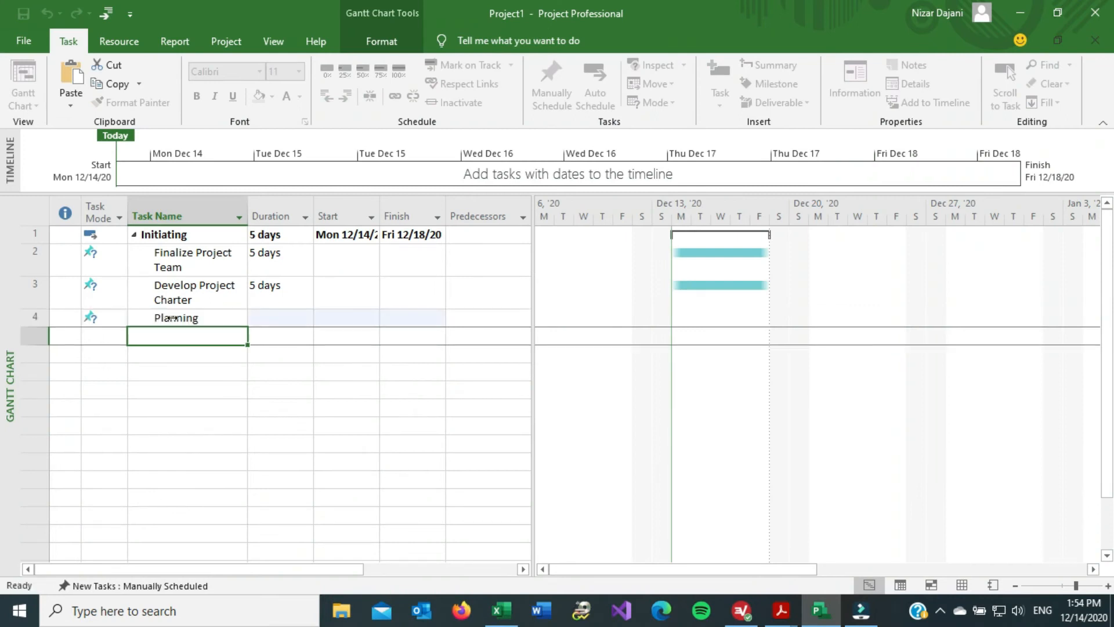
- Check the first Planning subtask in the task list PDF and add it in Microsoft Project as fifth task, named Develop Scopte Statement
key(alt+Tab)
key(alt+Tab)
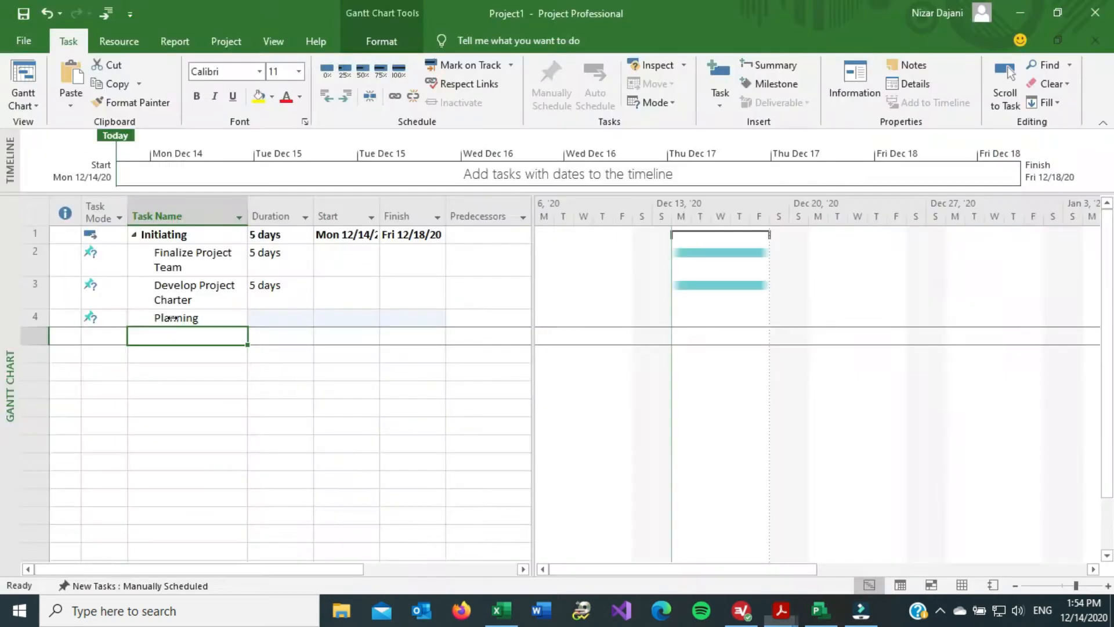
text(Develop Sco)
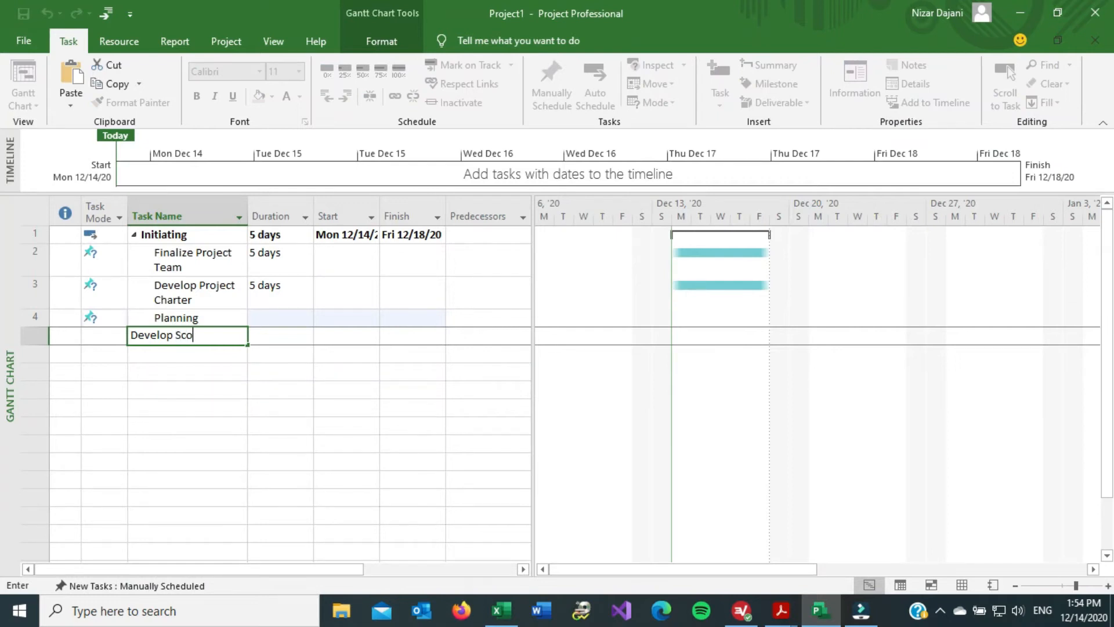
text(pte Statement)
key(Return)
- Check the second Planning subtask in the task list PDF and add it in Microsoft Project as the sixth task, named Develop and Refine other plans
key(alt+Tab)
key(alt+Tab)
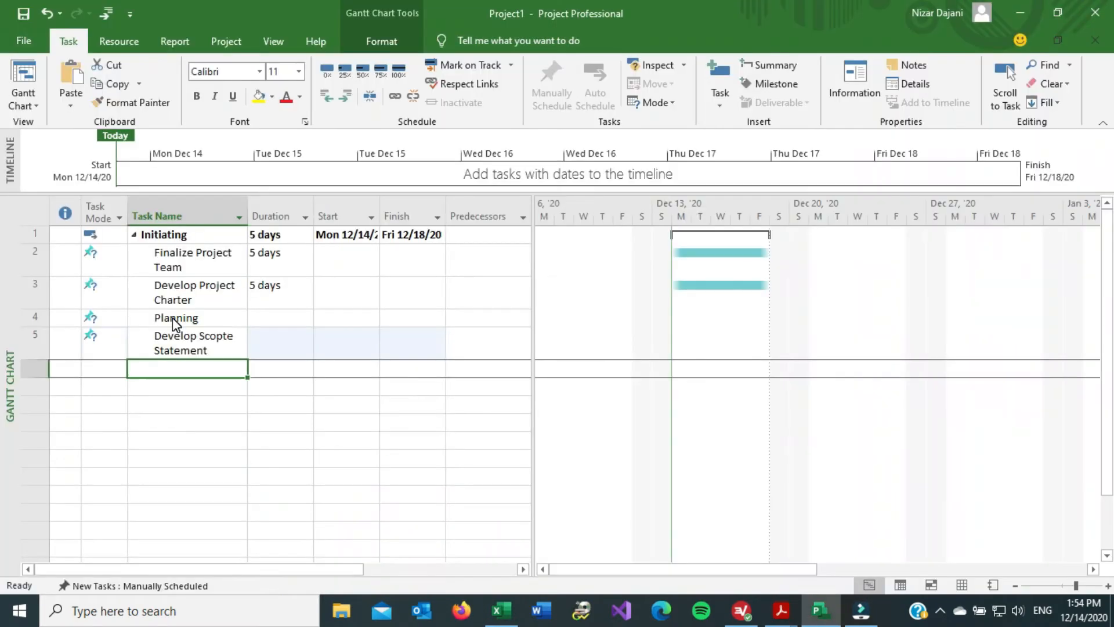
text(deve)
key(BackSpace)
key(BackSpace)
key(BackSpace)
key(BackSpace)
text(Develop and Refine)
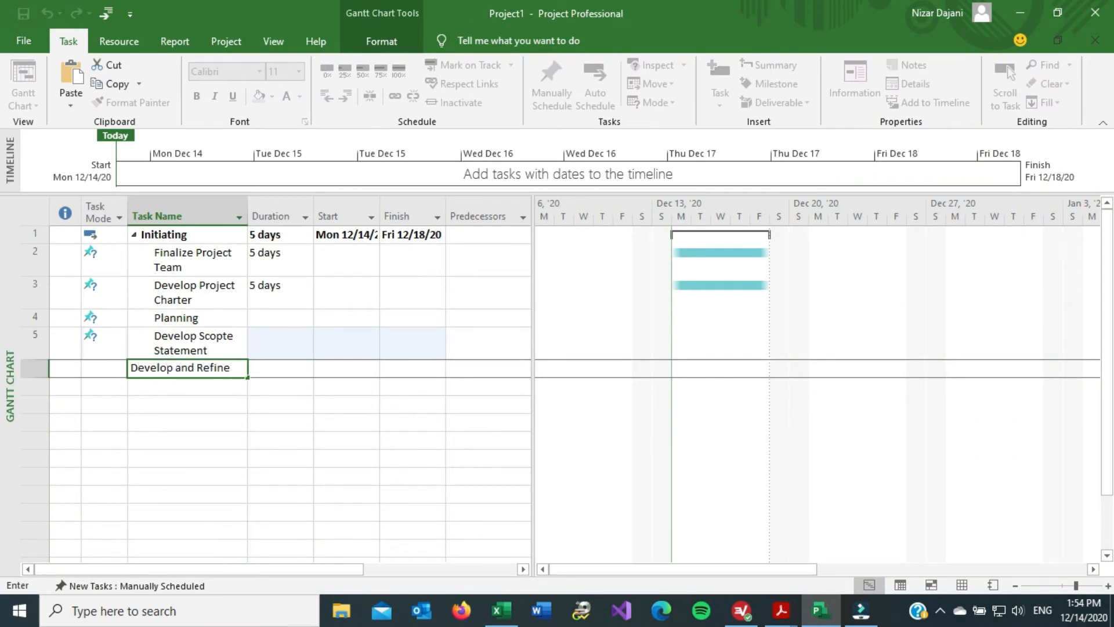
key(alt+Tab)
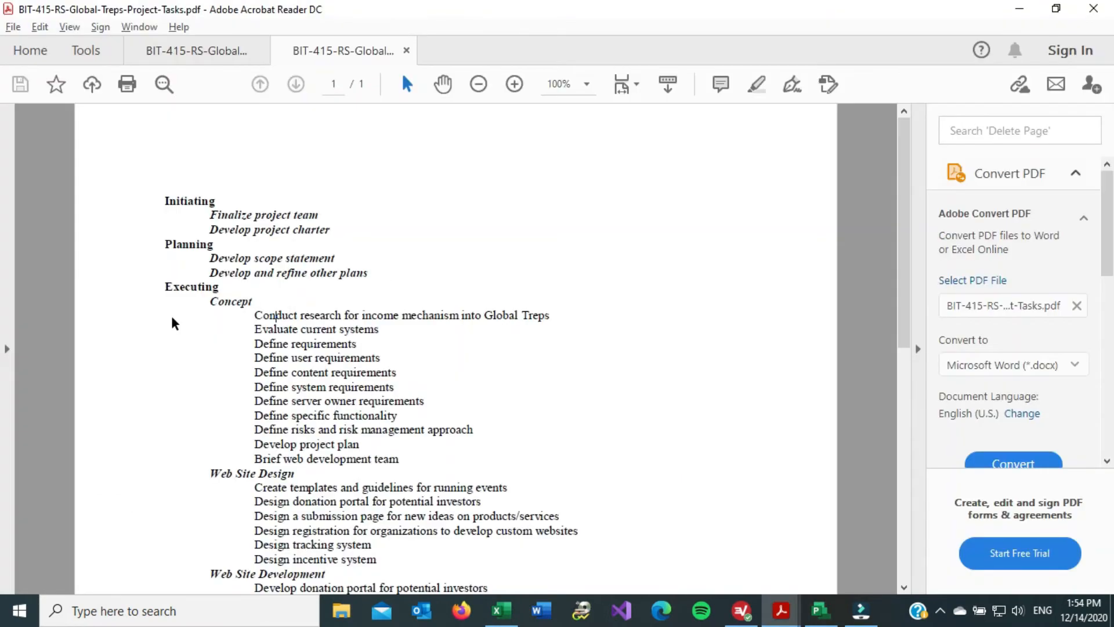
key(alt+Tab)
text(other)
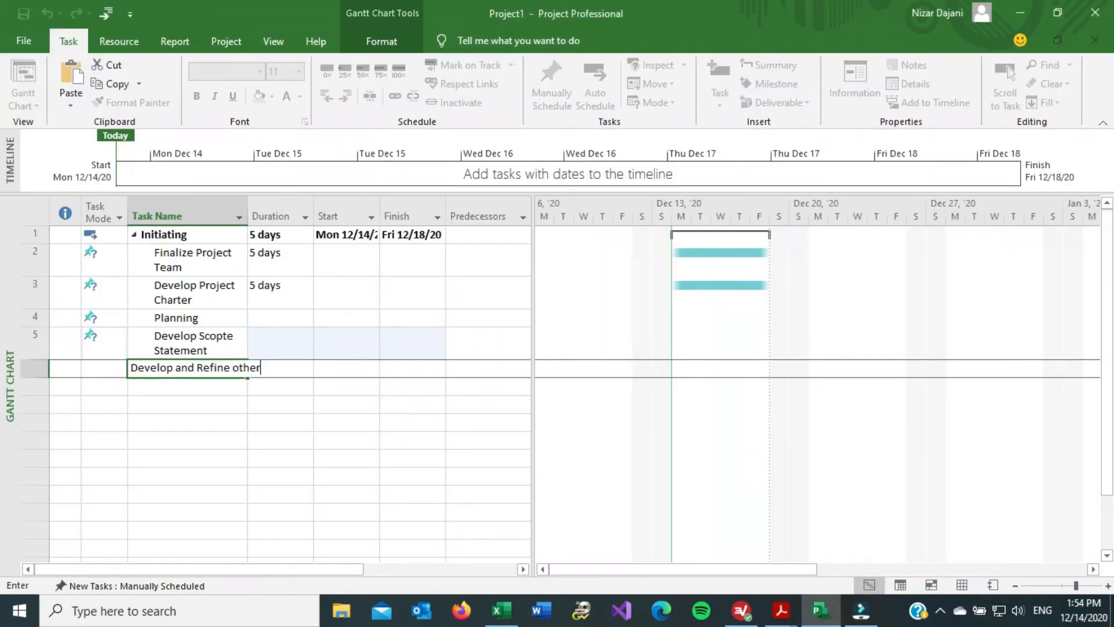
text( plans)
key(Return)
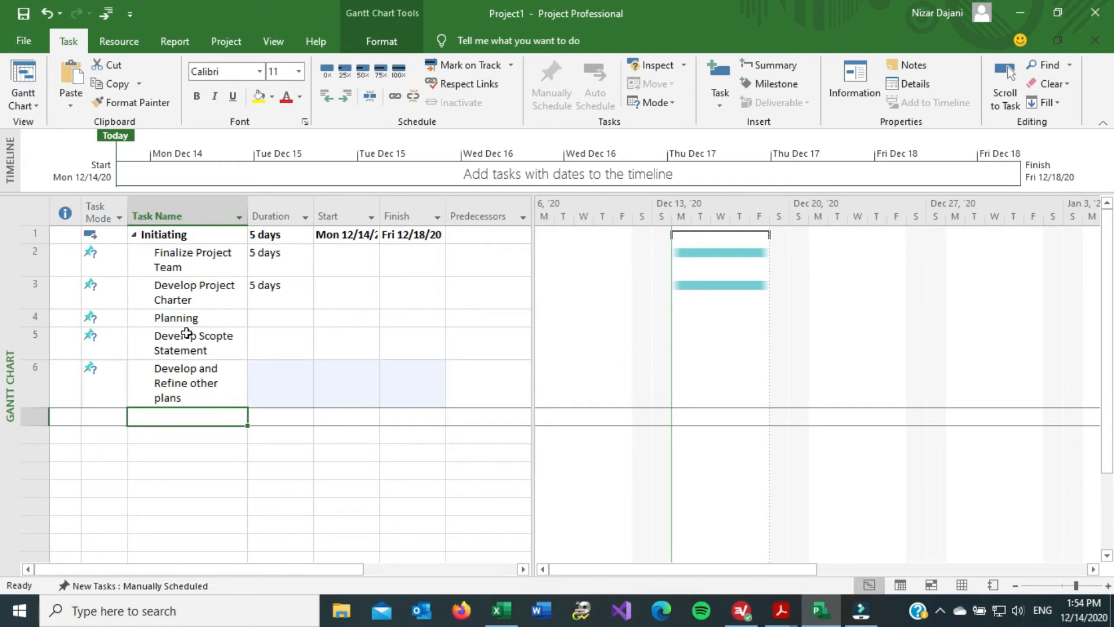
- Indent the Develop Scopte Statement and Develop and Refine other plans tasks so they become subtasks of Planning
click(186, 347)
key(shift+Down)
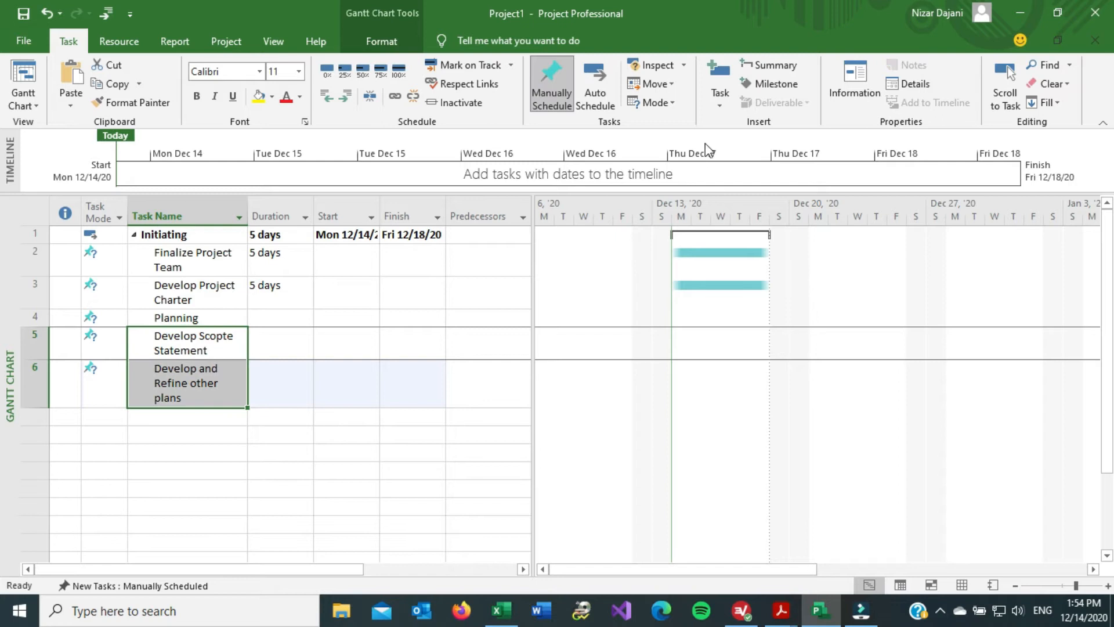
click(347, 98)
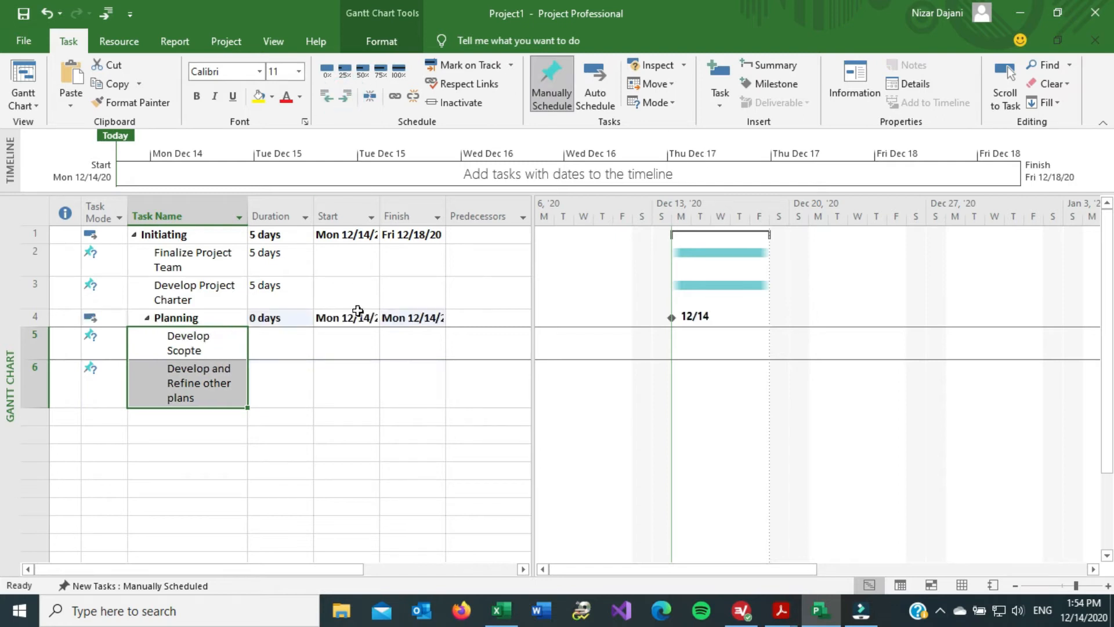
click(298, 347)
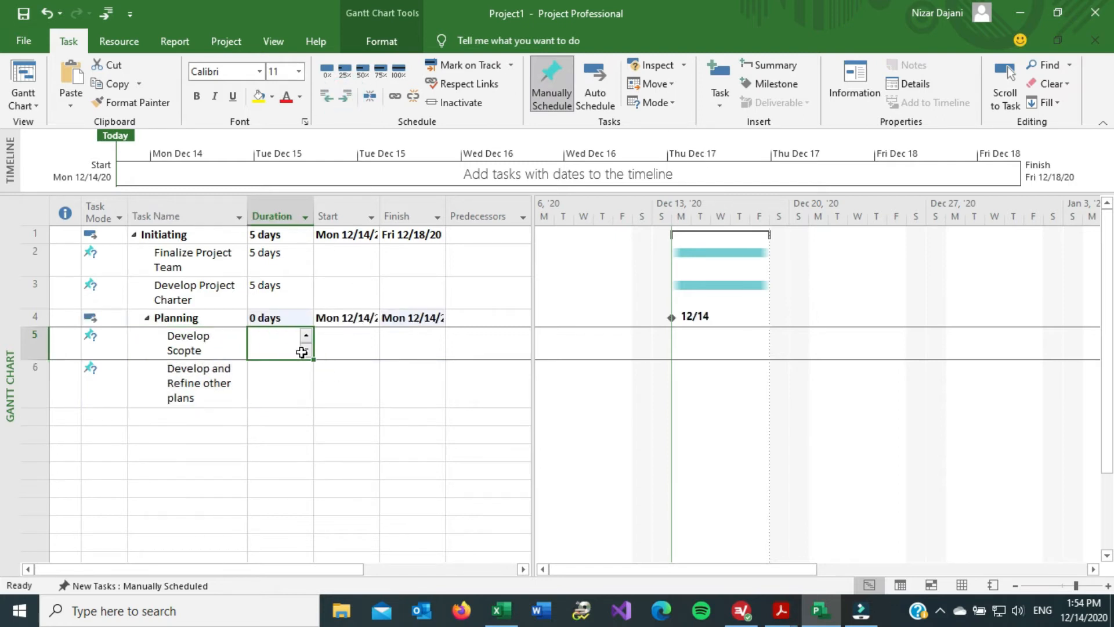
click(291, 384)
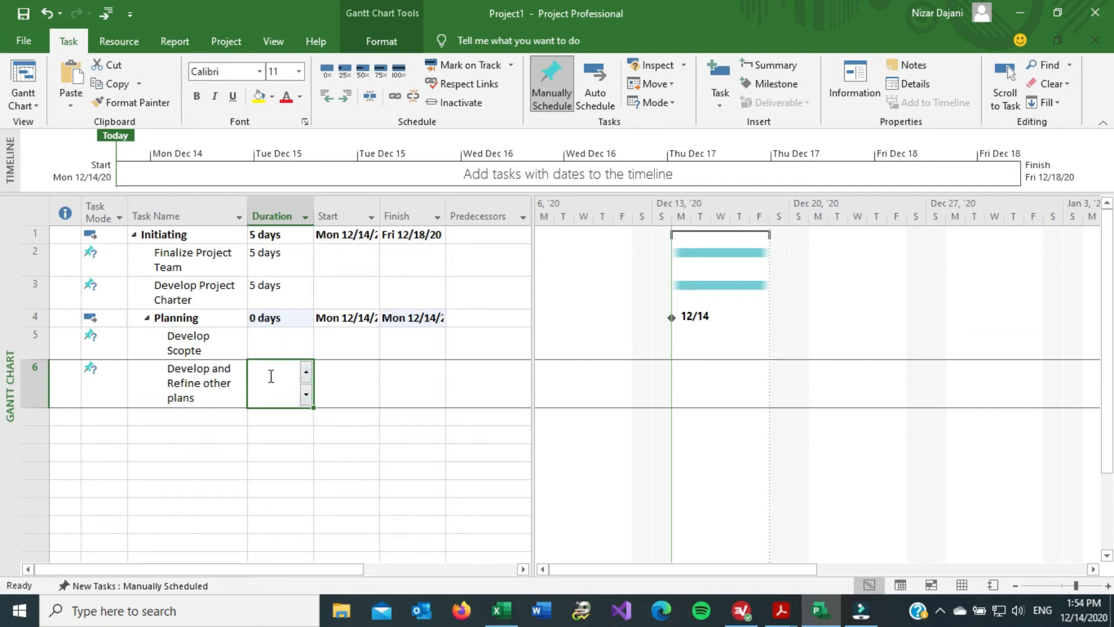
- Add Executing and Concept as the seventh and eighth tasks, checking the task names against the task list PDF
click(179, 421)
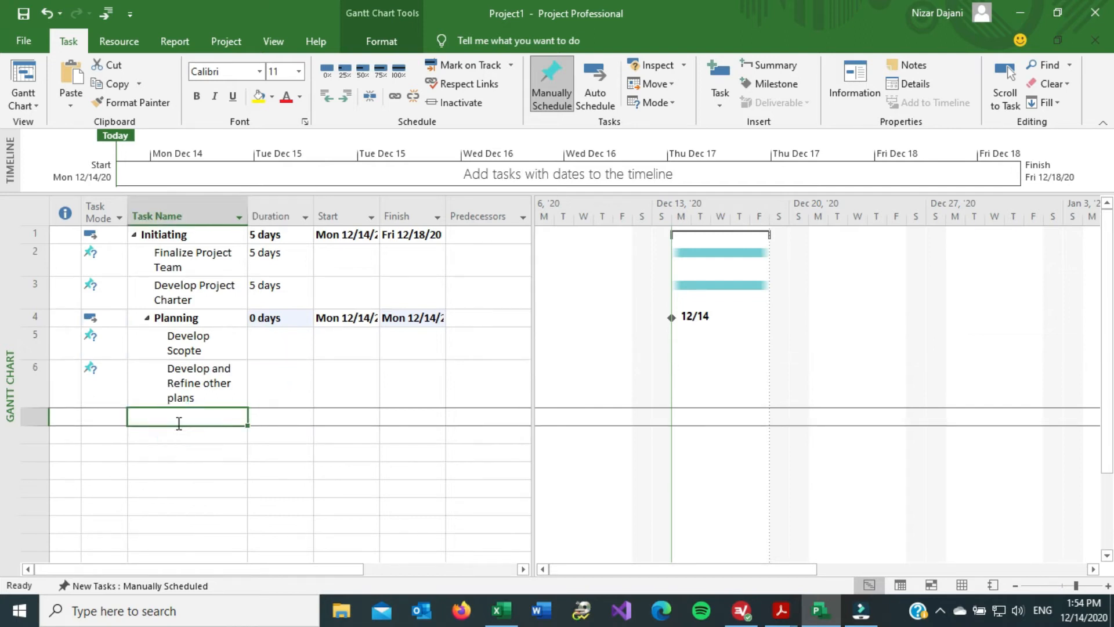
text(Executing)
key(Return)
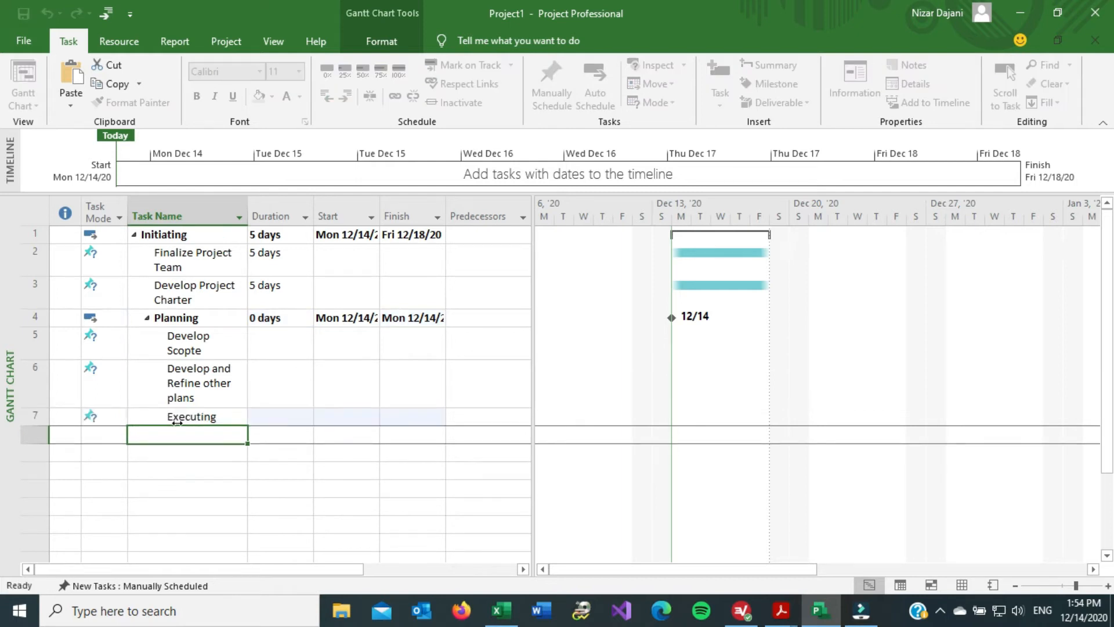
key(alt+Tab)
key(alt+Tab)
text(Concept)
key(Return)
- Check the first Concept subtask in the task list PDF and add it in Microsoft Project as the ninth task, named Conduct research
key(alt+Tab)
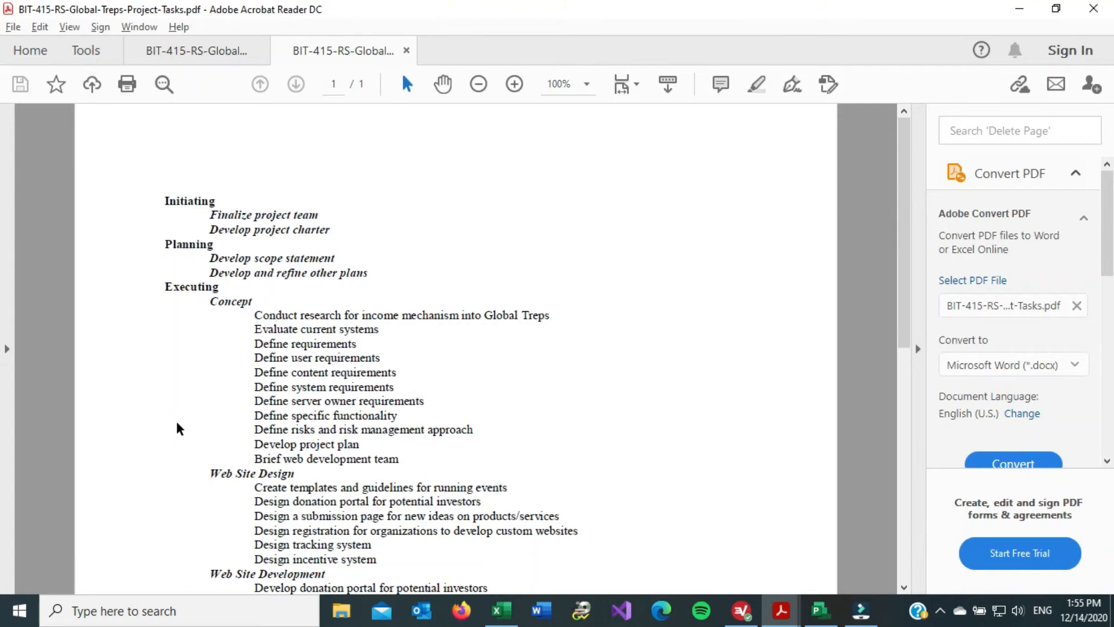
key(alt+Tab)
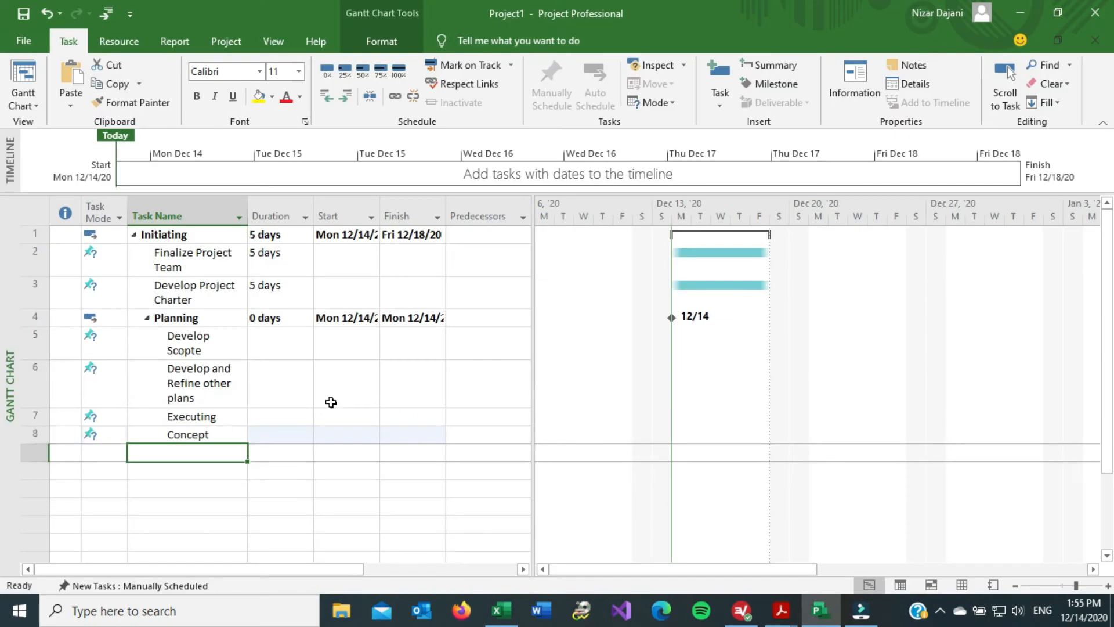
text(Conduct research)
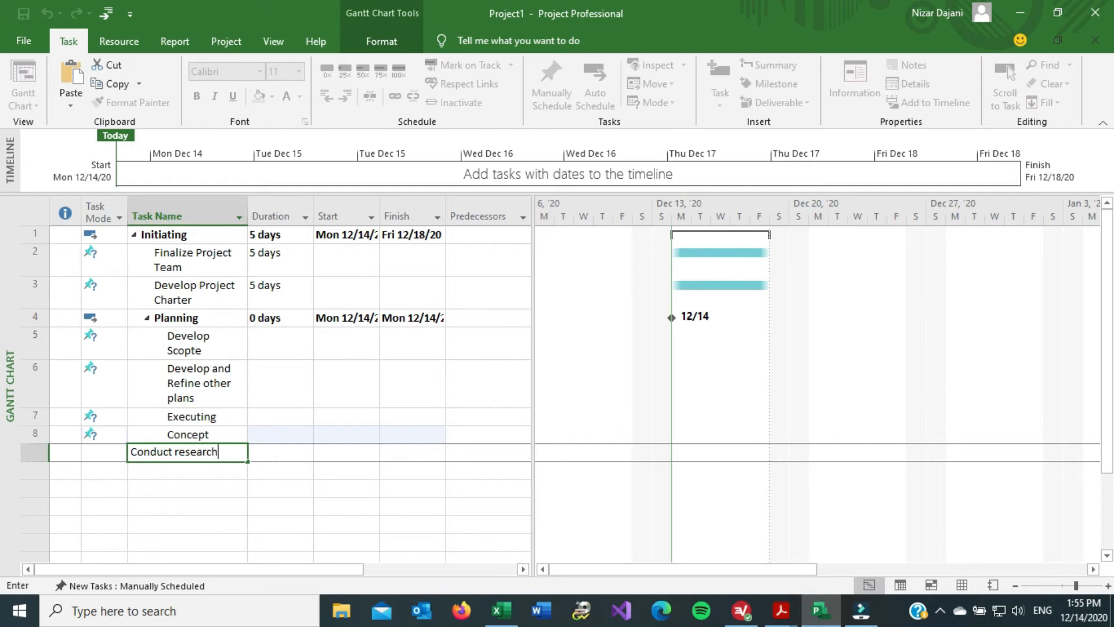
key(Return)
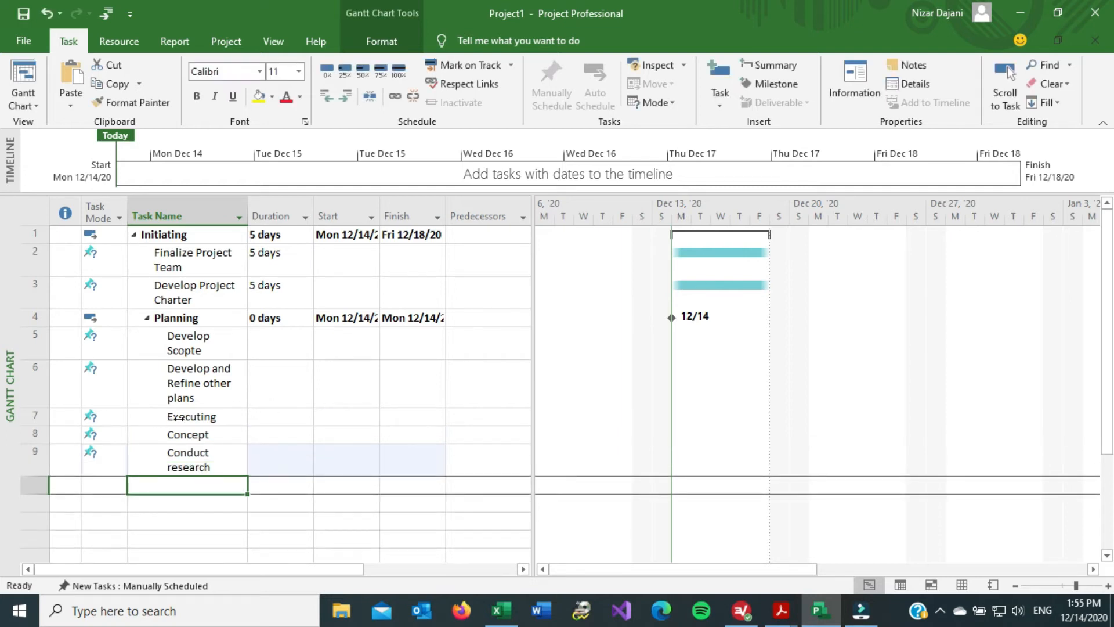
- Indent Concept one level under Executing, and indent Conduct research two levels so it sits under Concept
click(184, 434)
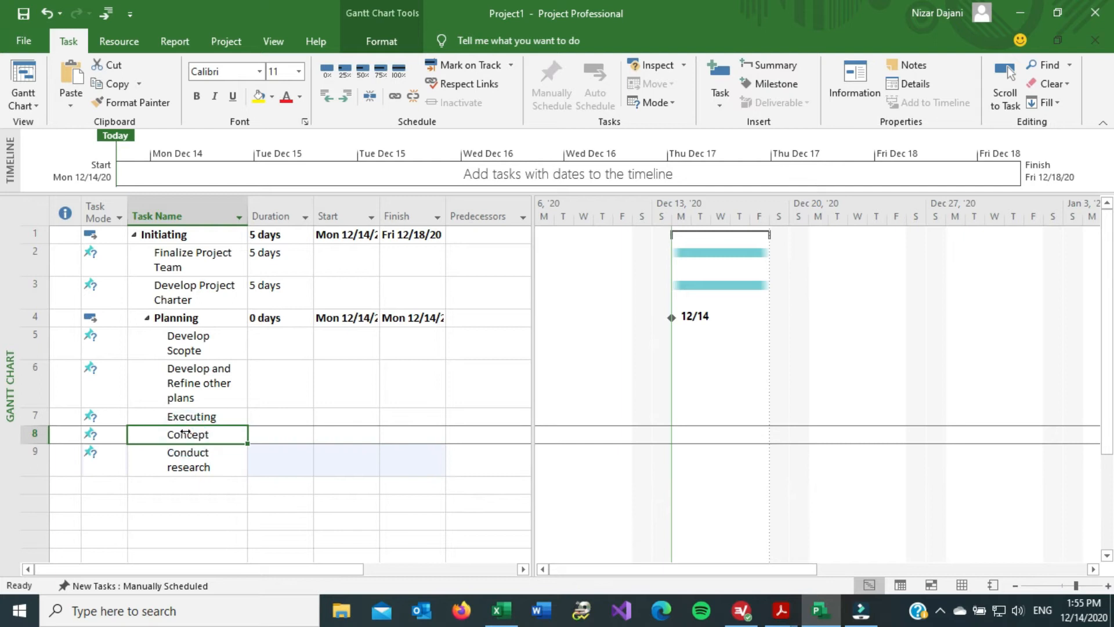
click(345, 96)
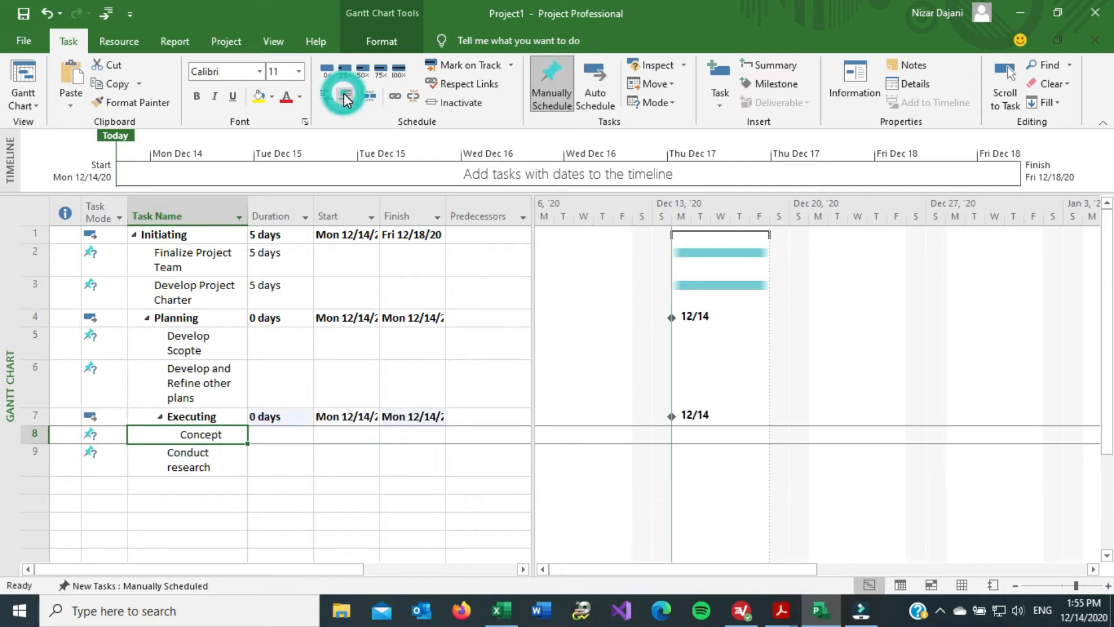
click(195, 460)
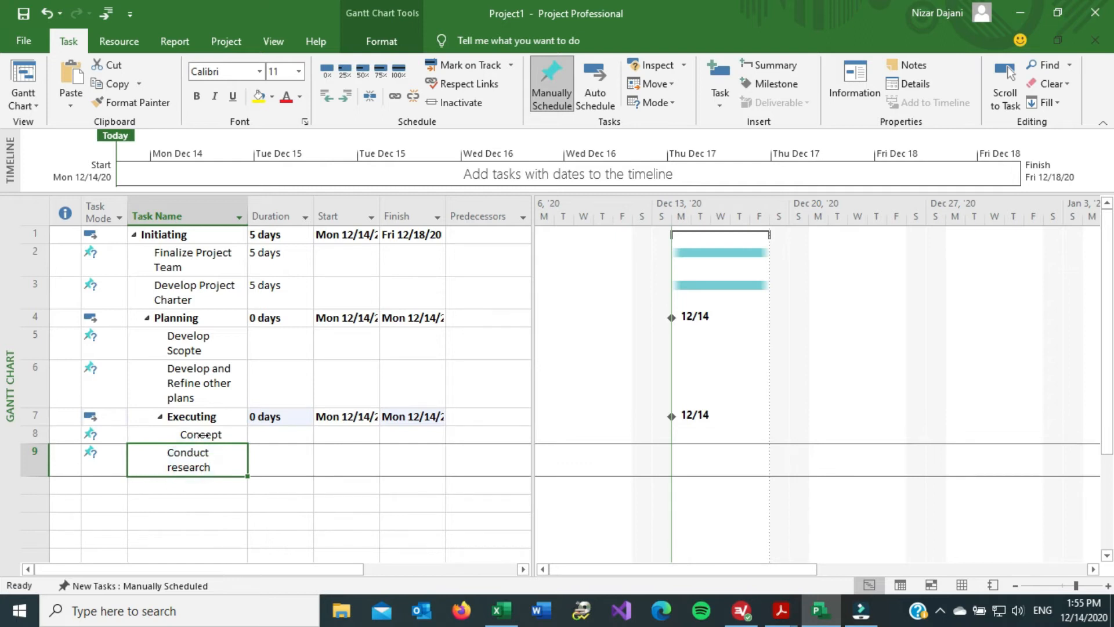
click(346, 98)
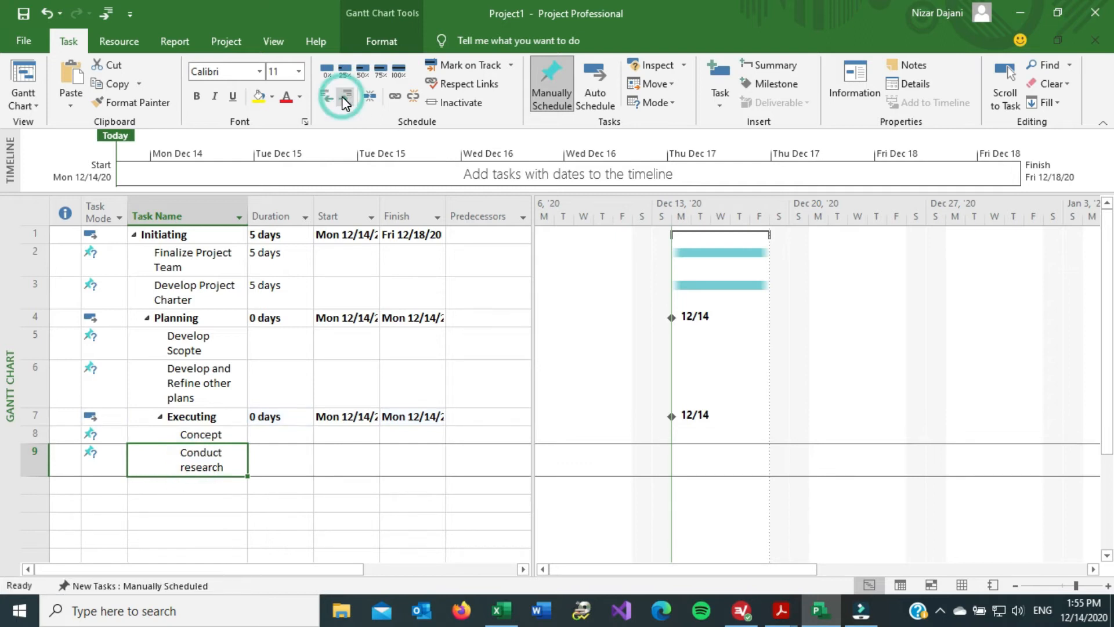
click(344, 98)
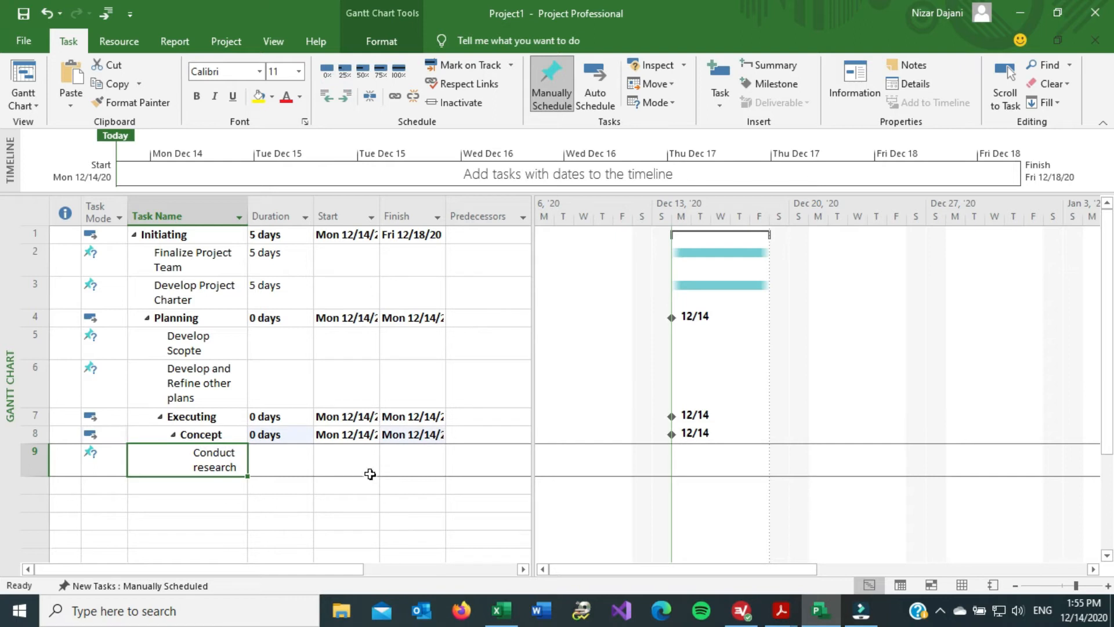
click(342, 503)
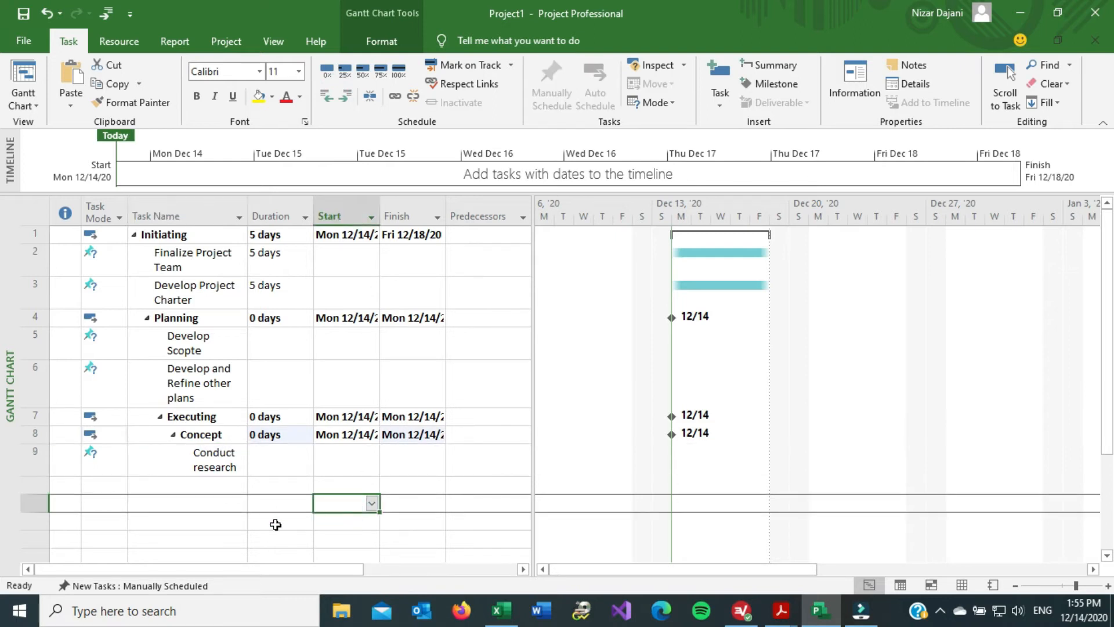
- Inspect the outline nesting by collapsing Concept, Executing and Planning, and expanding Planning and Executing again
click(174, 434)
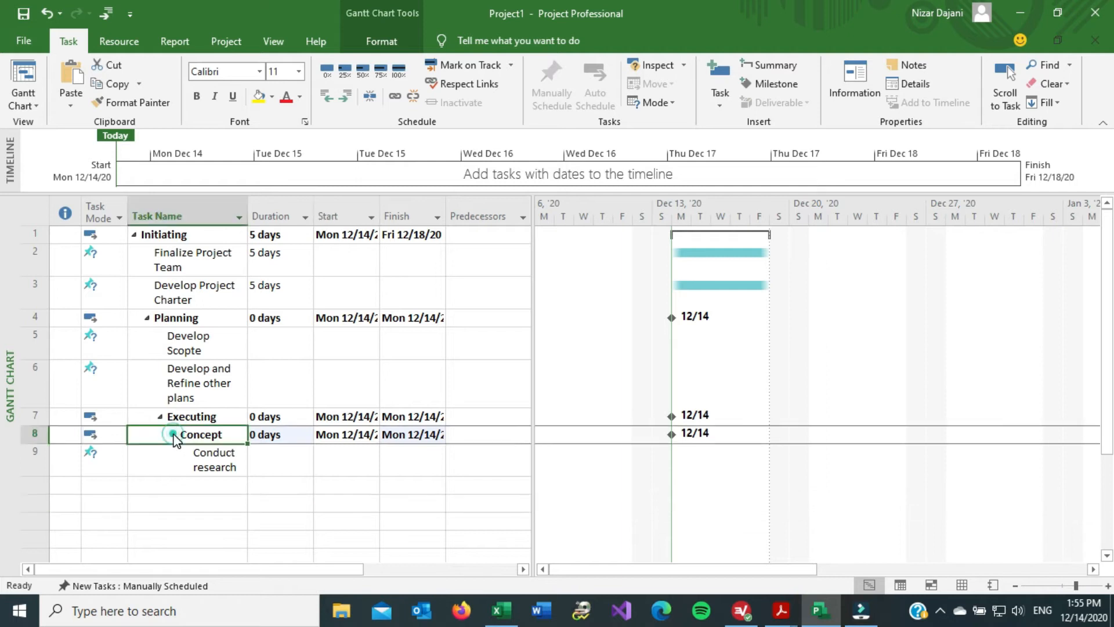
click(160, 418)
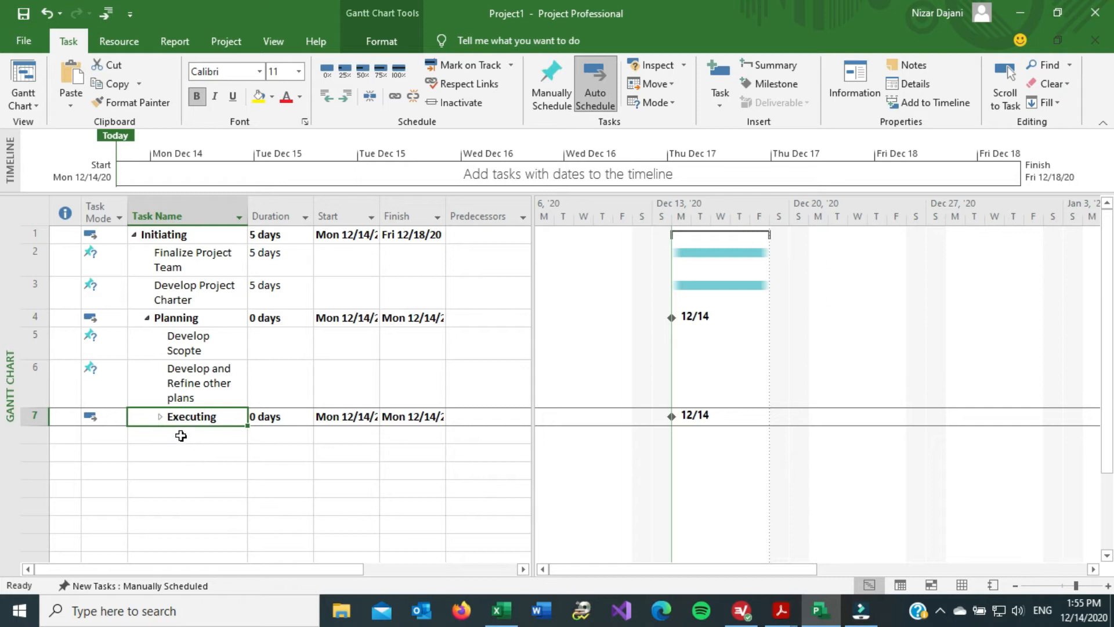
click(148, 321)
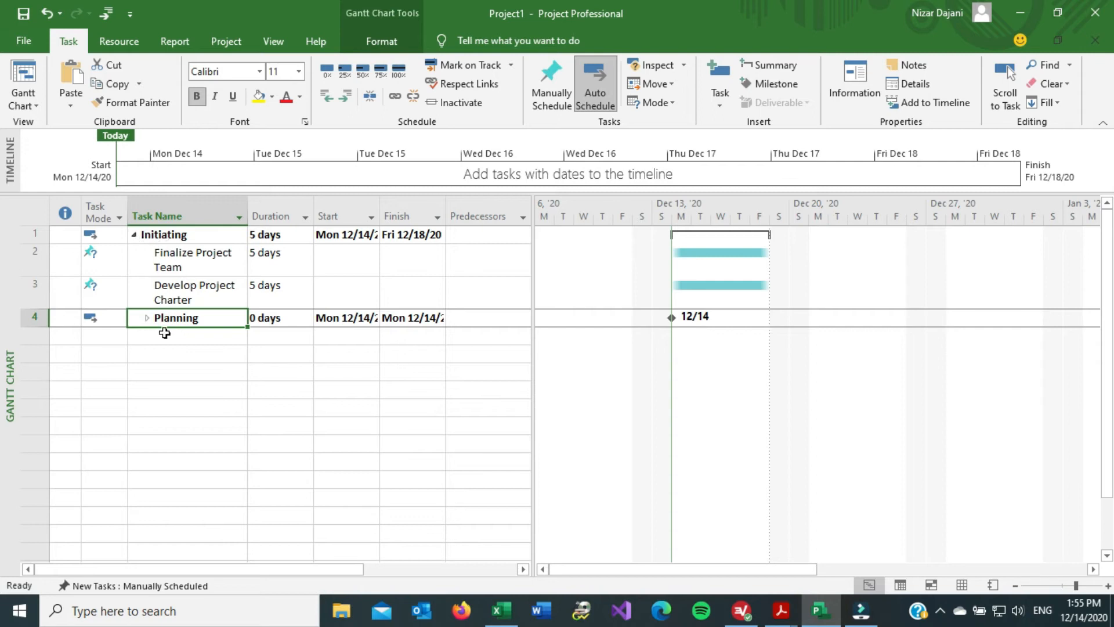
click(147, 319)
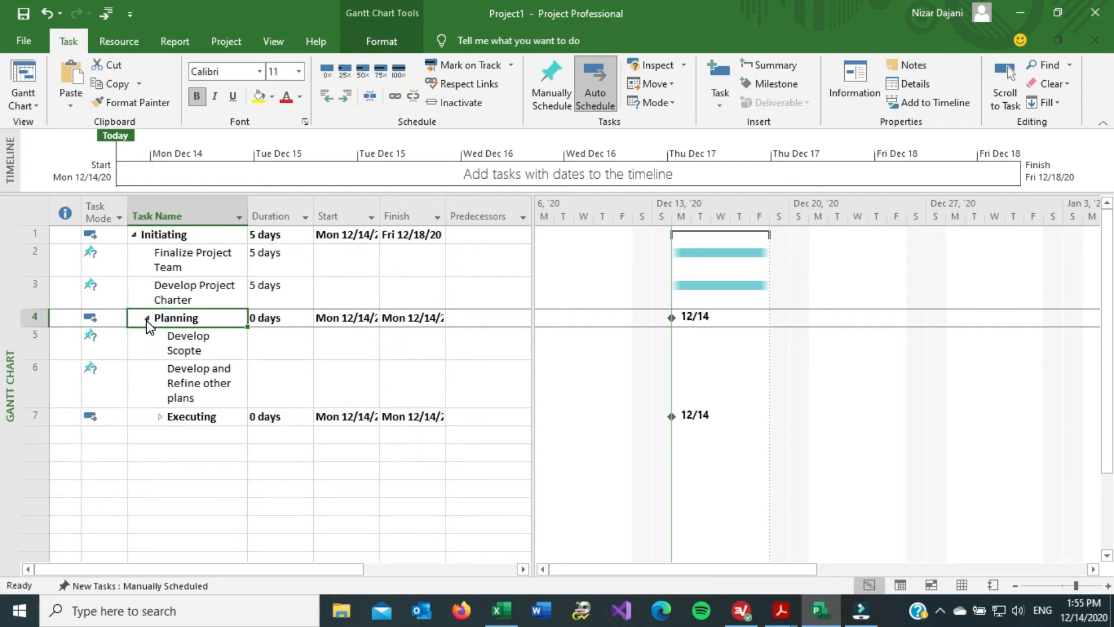
click(160, 417)
click(160, 417)
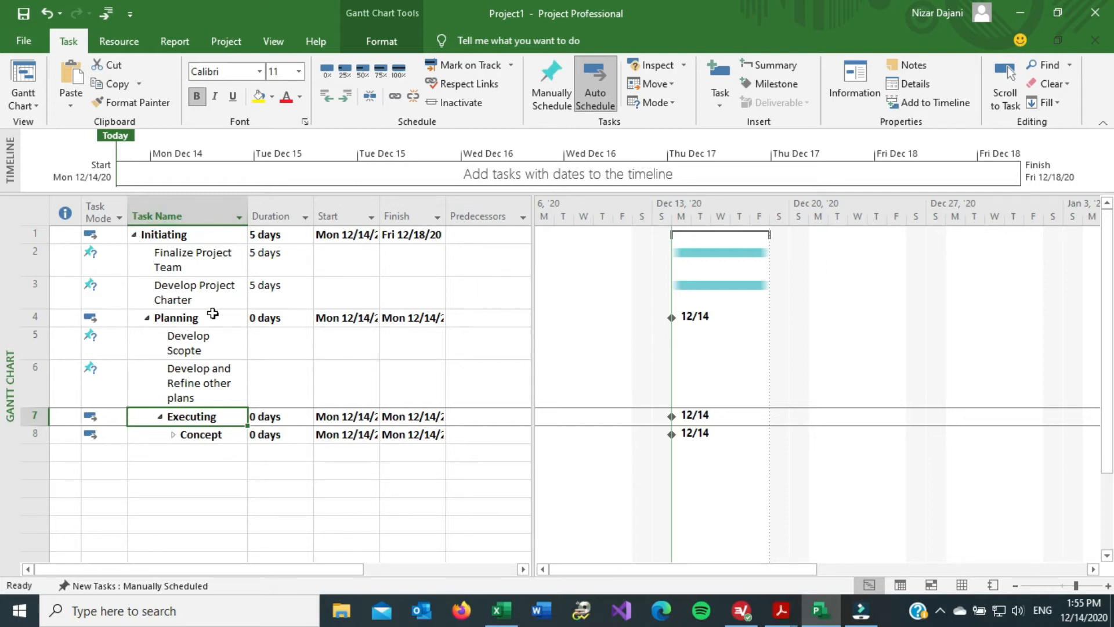
- Outdent Executing two levels and Planning one level so both become top-level summary tasks alongside Initiating
click(328, 99)
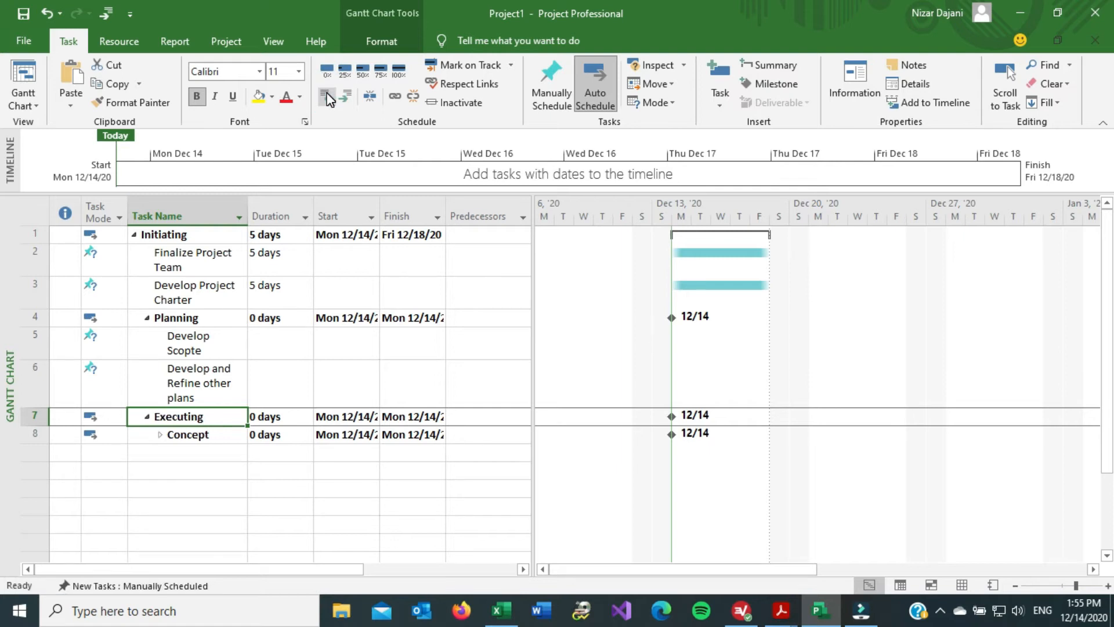
click(328, 99)
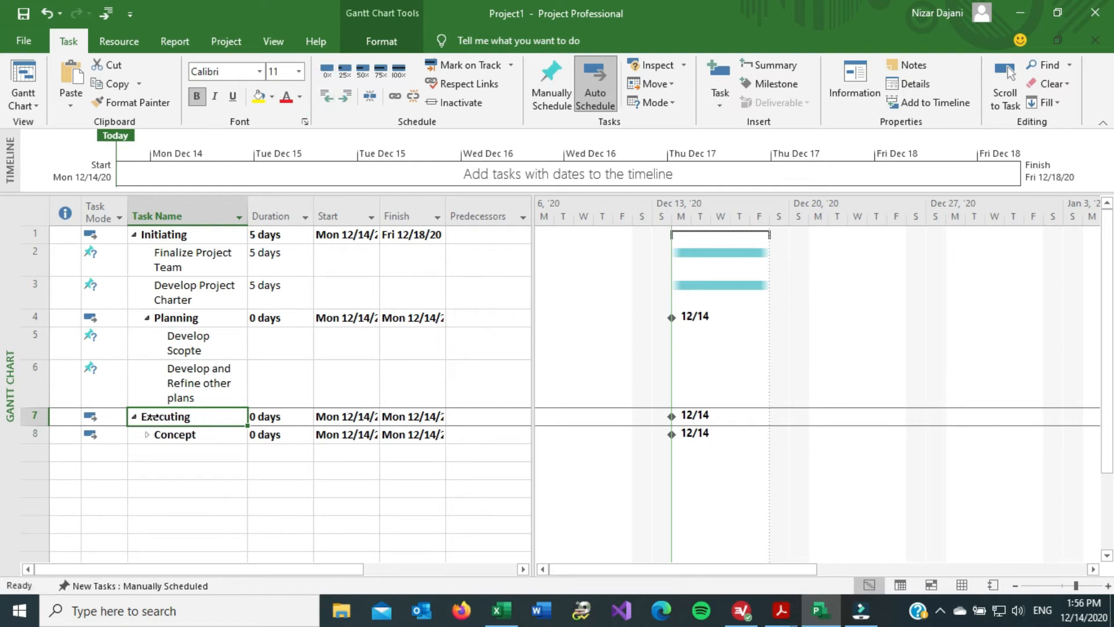
click(172, 319)
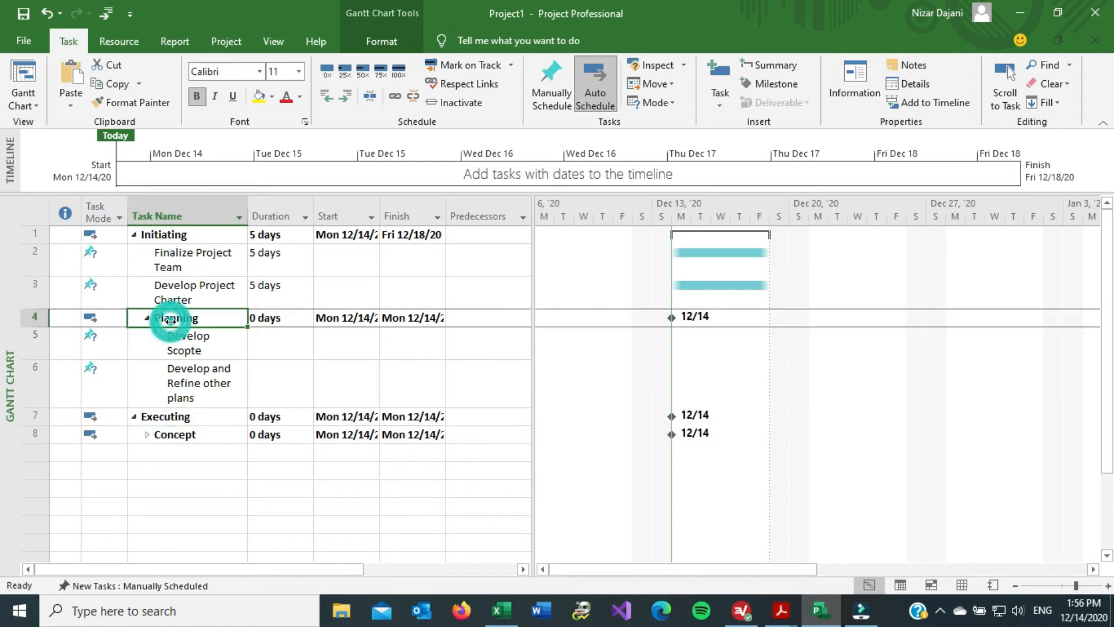
click(328, 96)
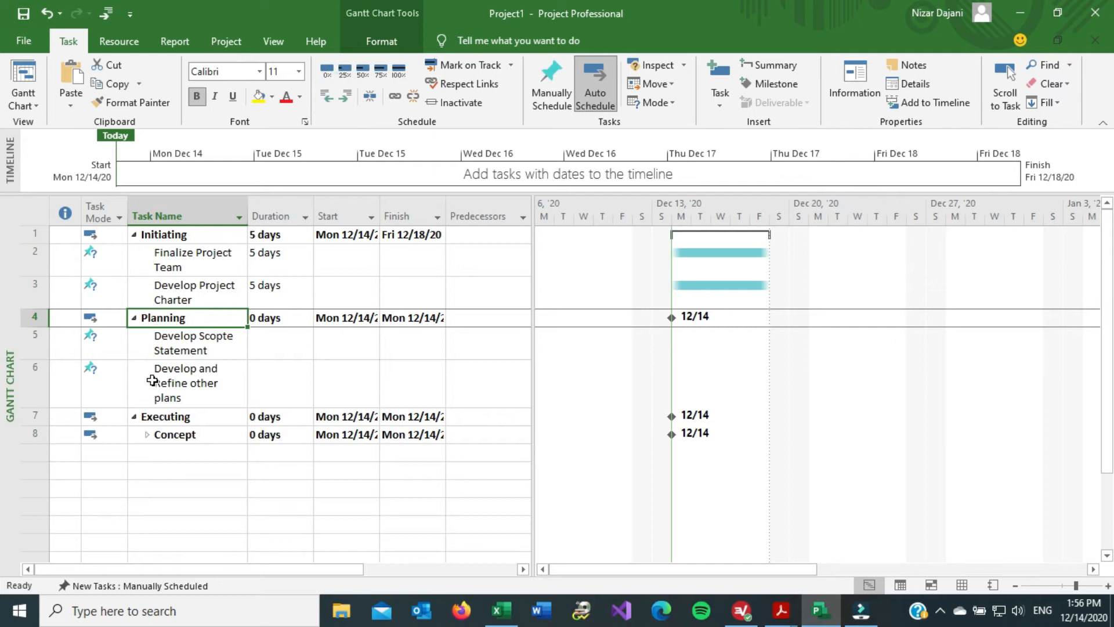
- Collapse the Executing, Planning and Initiating summary tasks to review the top level, and switch to the task list PDF
click(135, 417)
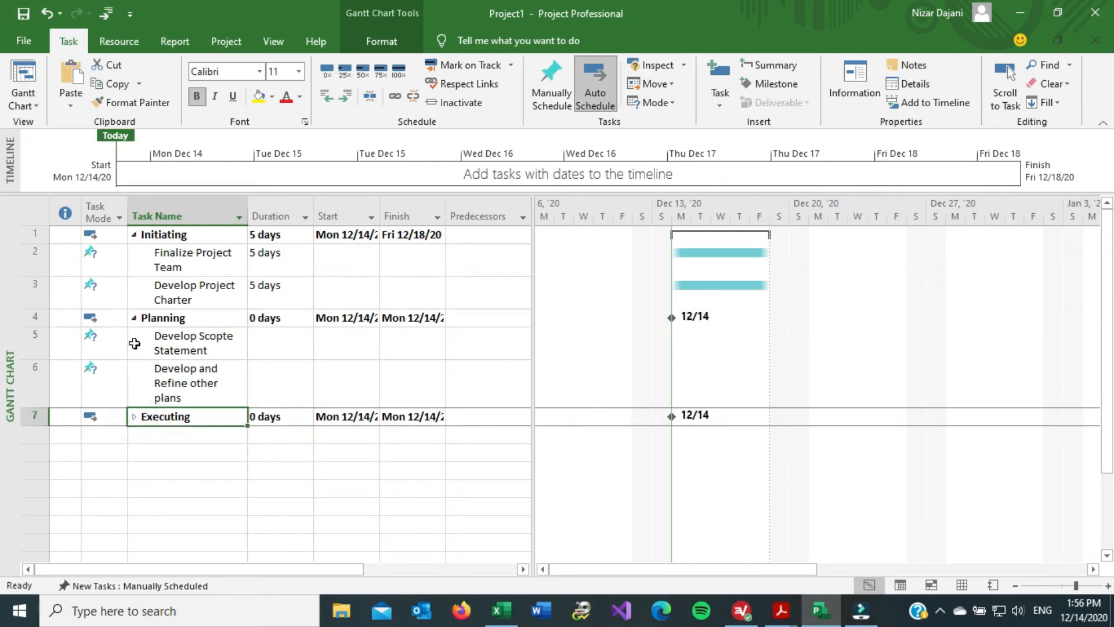
click(134, 318)
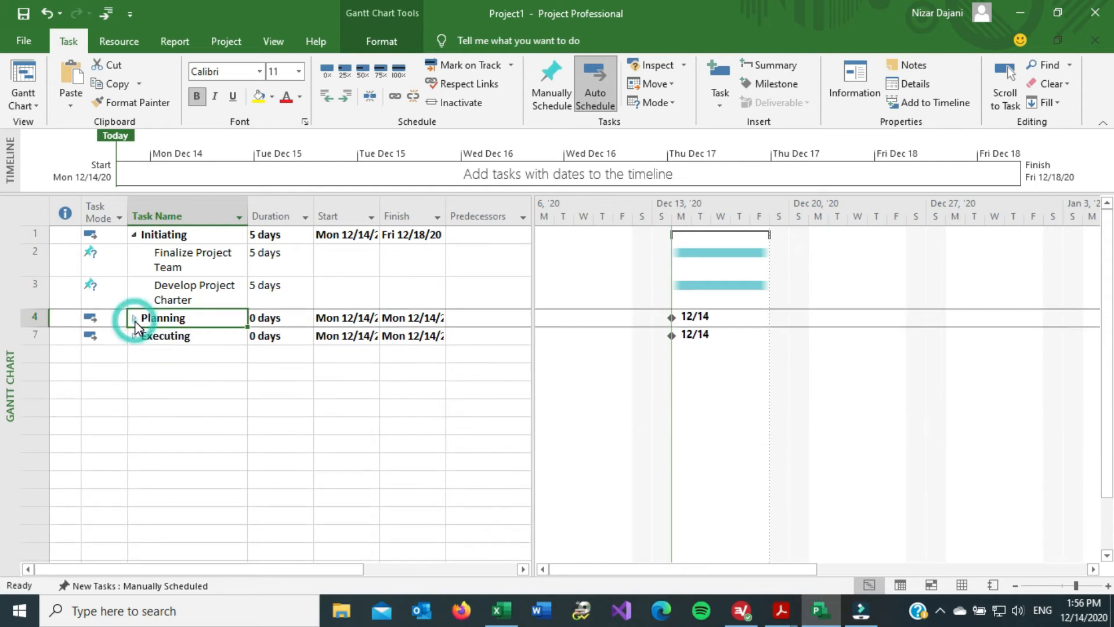
click(134, 235)
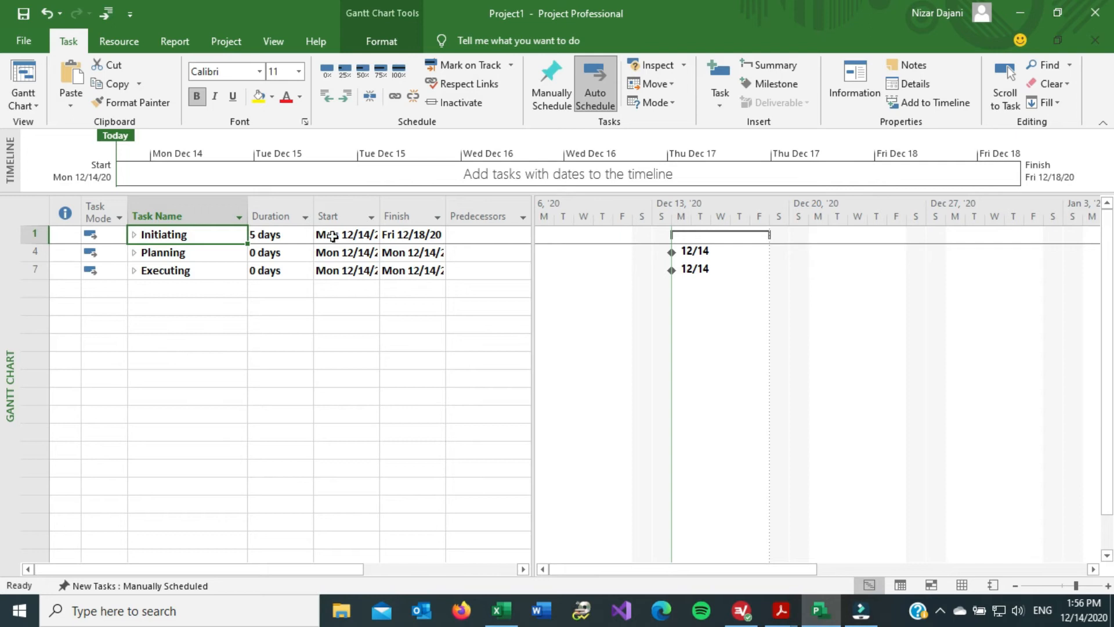
mouse_move(785, 619)
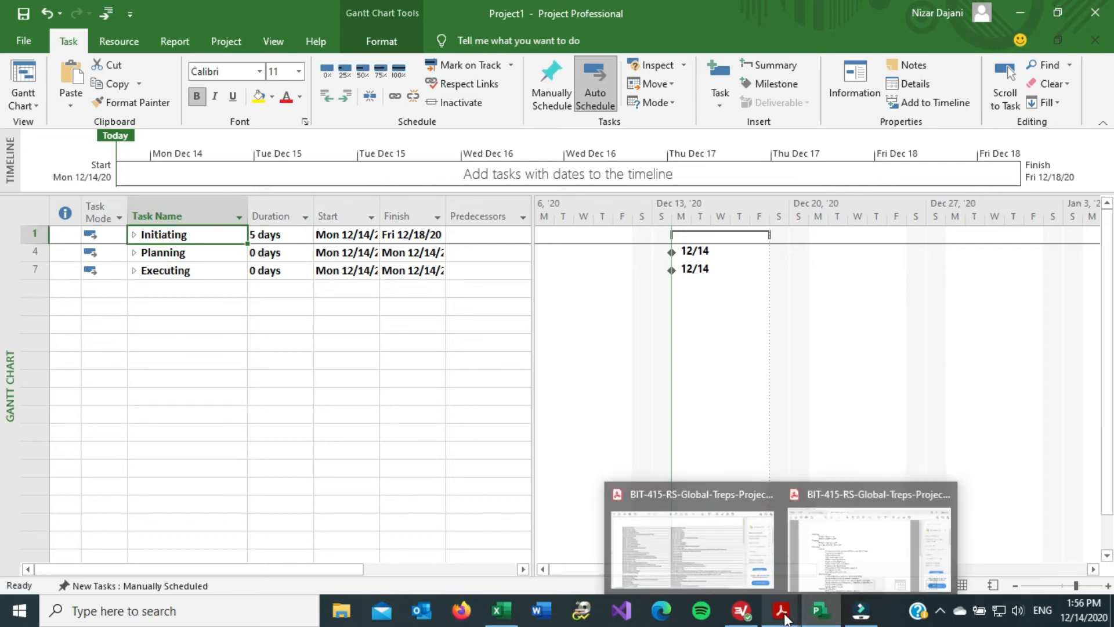
click(836, 562)
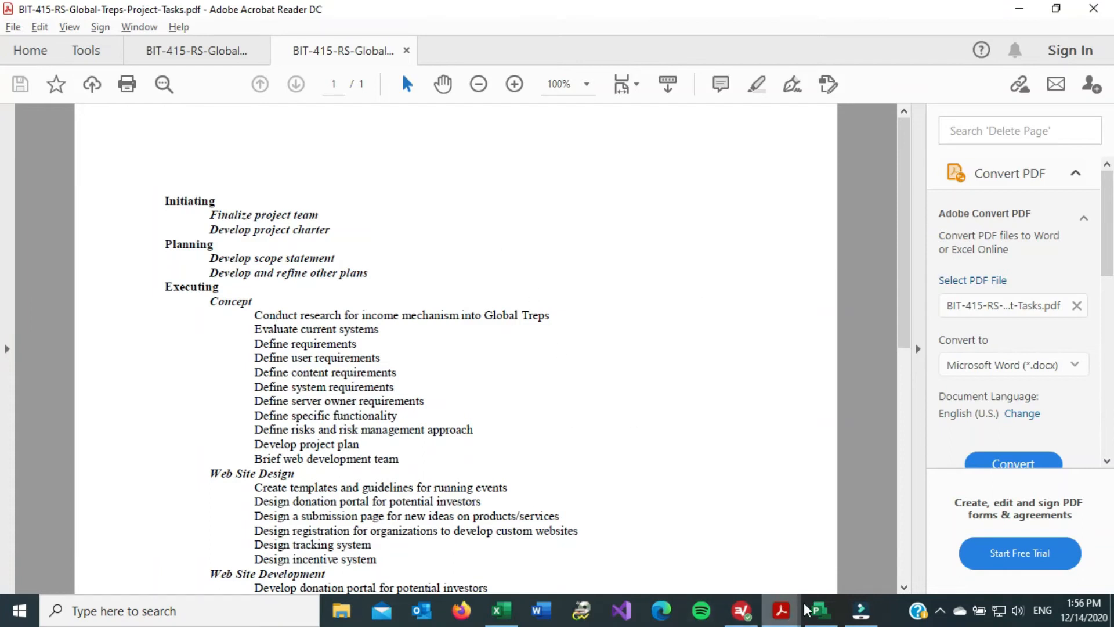
- Switch back to Microsoft Project and insert a summary task named Global Treps Project above Initiating
click(817, 614)
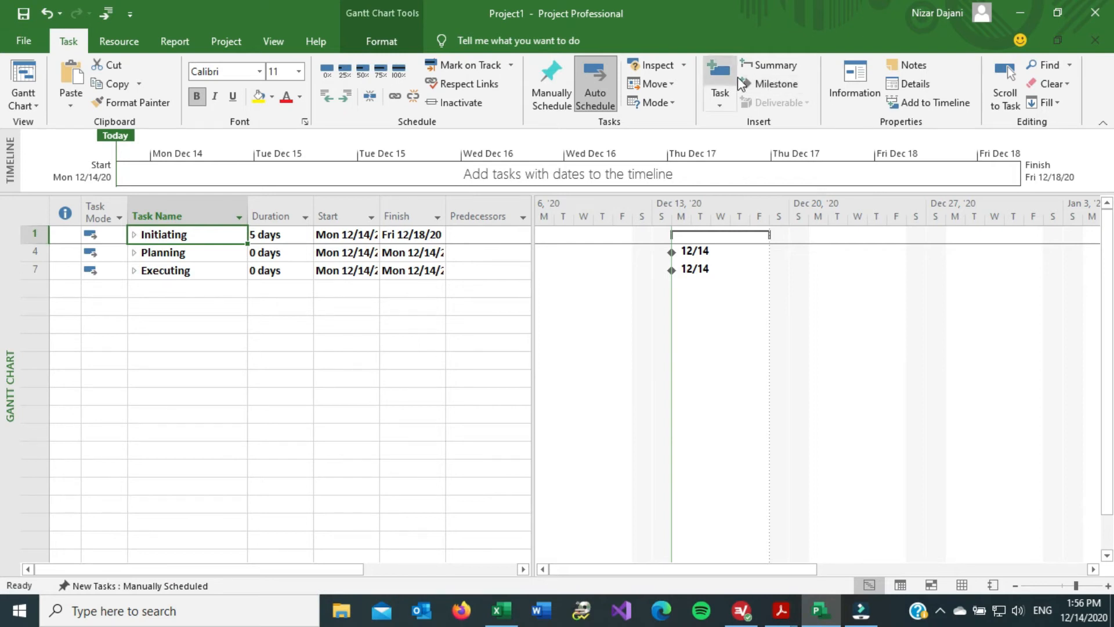
click(775, 68)
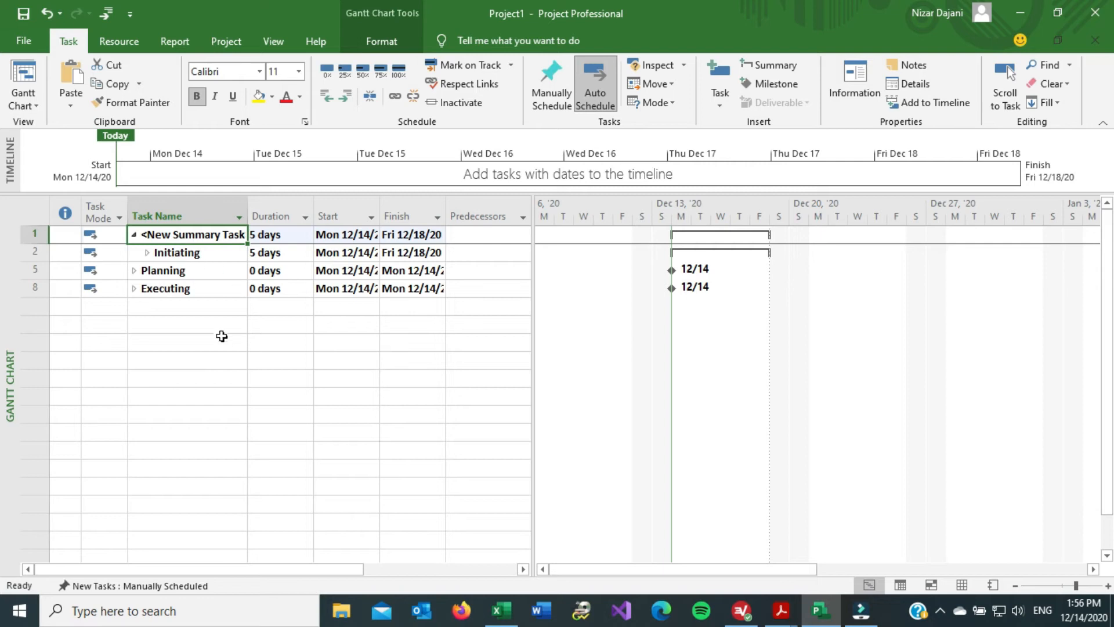
text(Global T)
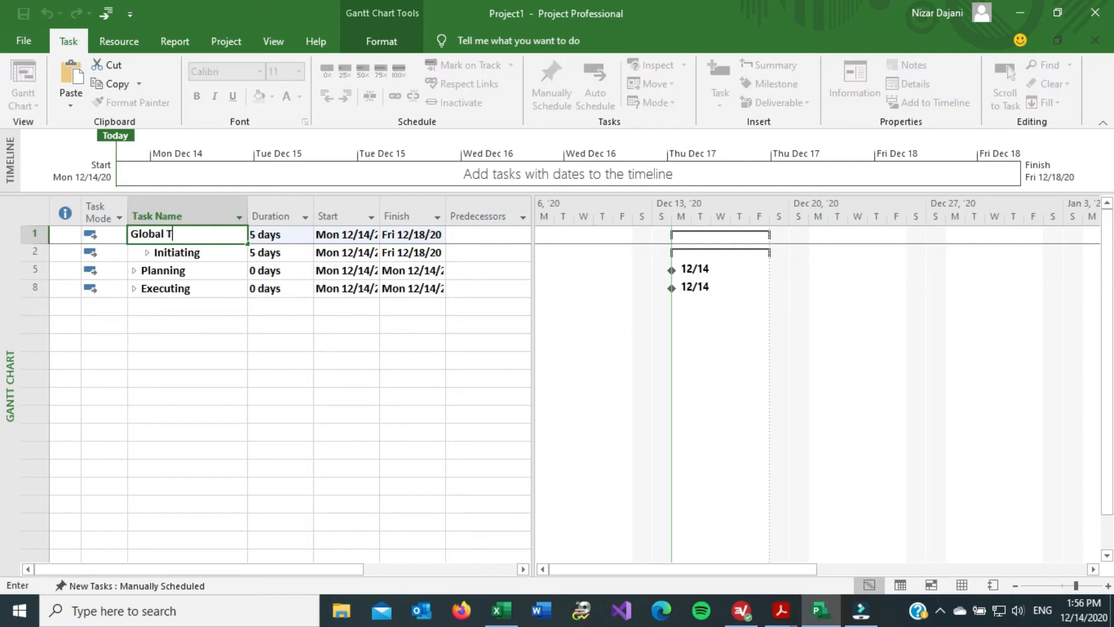
text(reps Project)
key(Return)
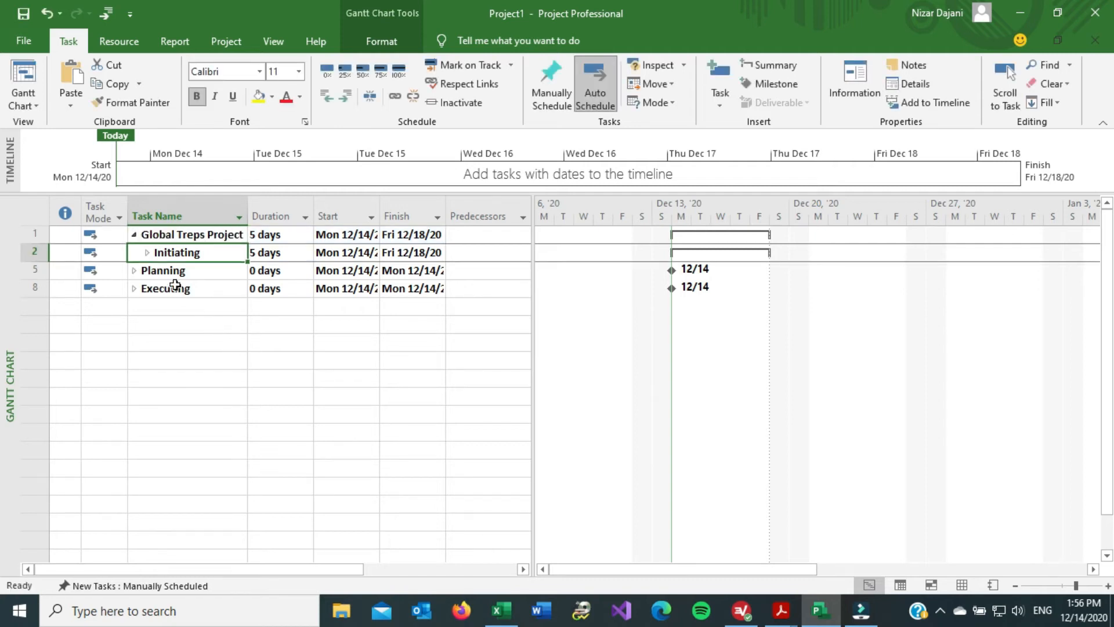
- Indent Planning and Executing one level so they sit under Global Treps Project
click(163, 270)
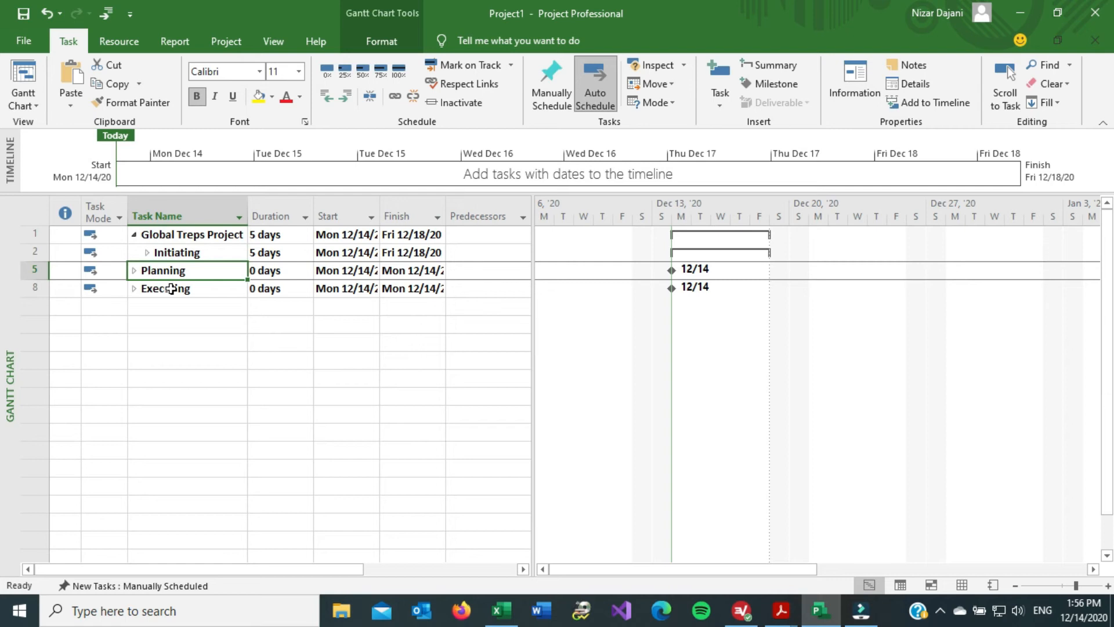
shift+click(171, 288)
click(344, 96)
click(348, 343)
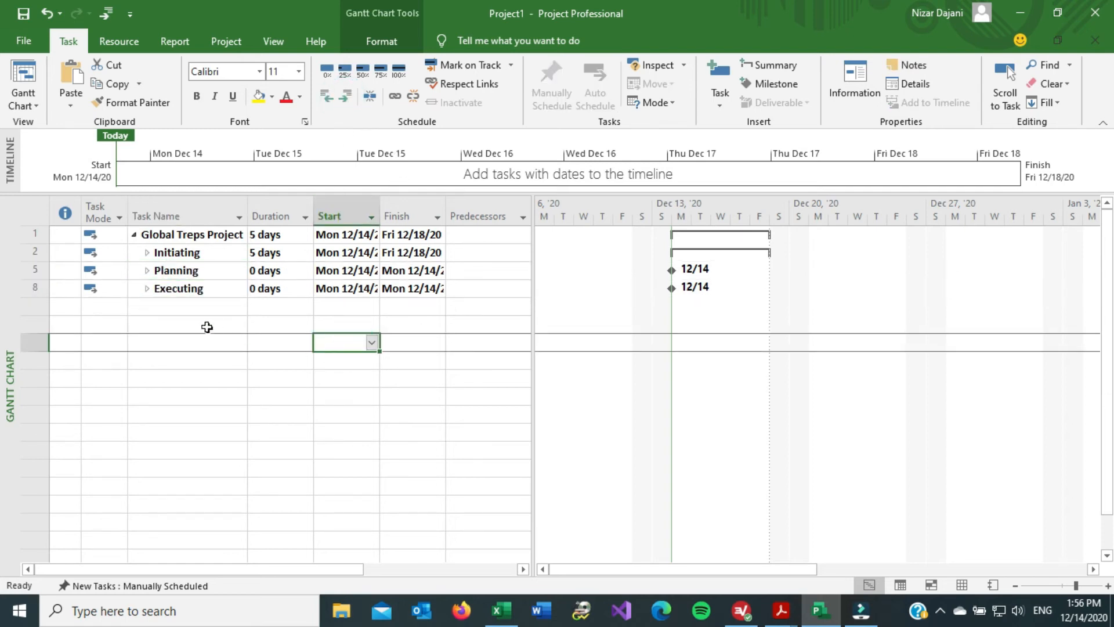
- Check the end of the task list PDF and add the tasks Controlling and Closing below Executing
click(175, 305)
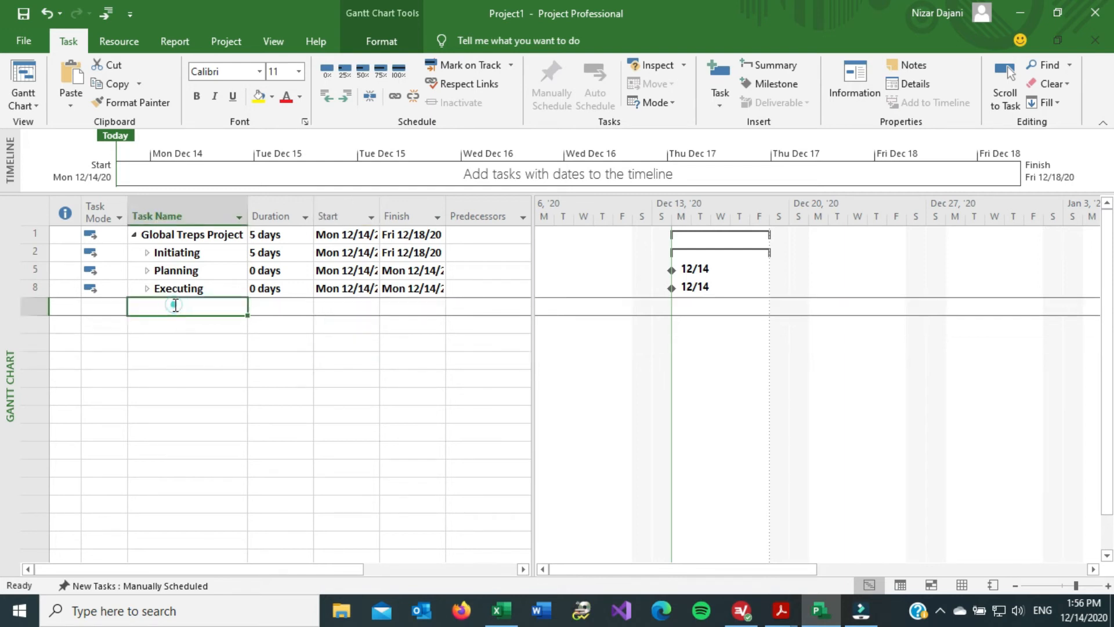
key(alt+Tab)
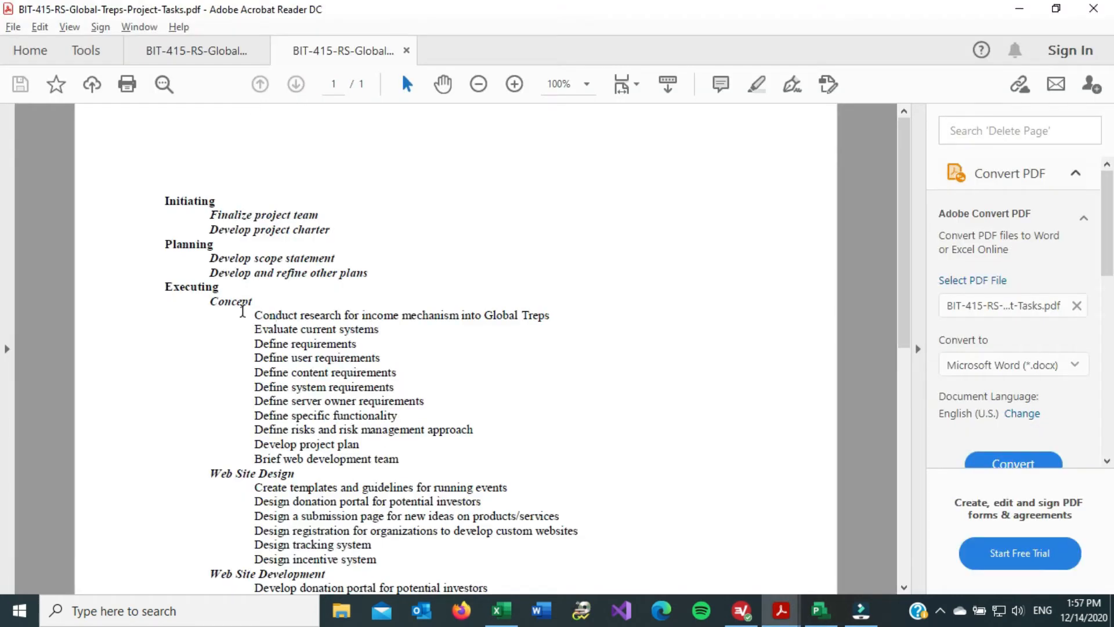
scroll(243, 311, down, 10)
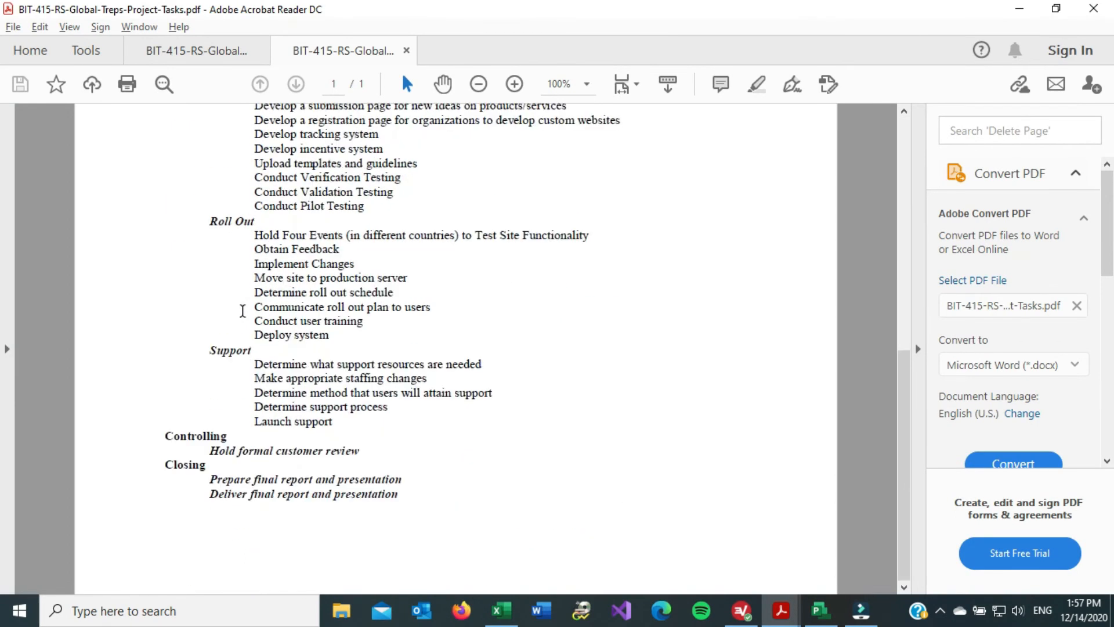
key(alt+Tab)
text(Control)
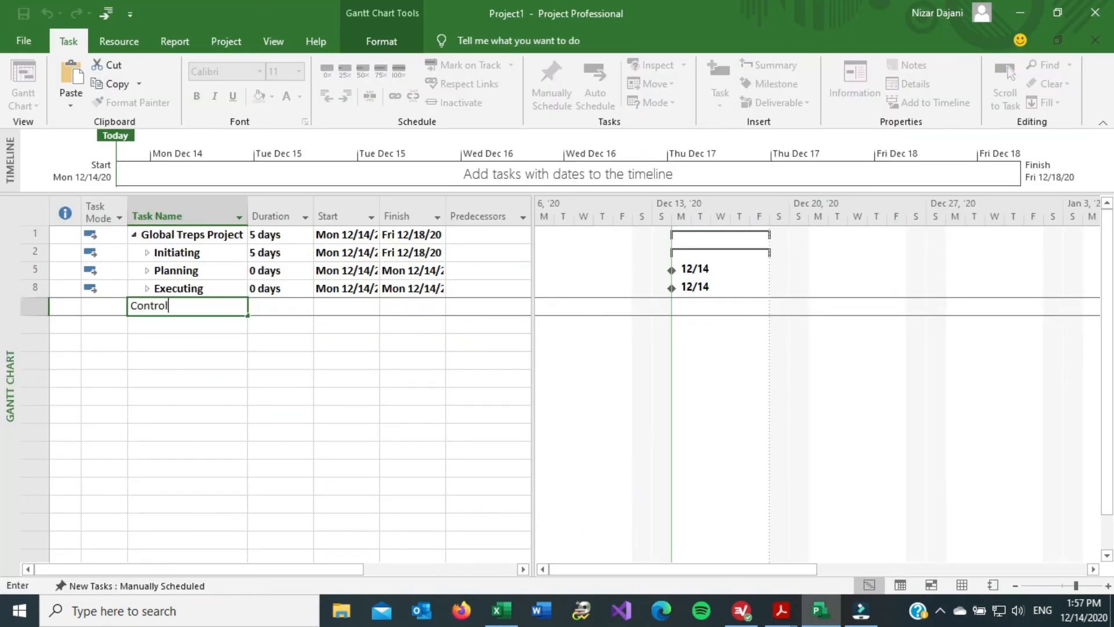
text(ling)
key(Return)
text(Closing)
key(Return)
- Outdent Controlling and Closing one level, and try to outdent Controlling once more
click(193, 308)
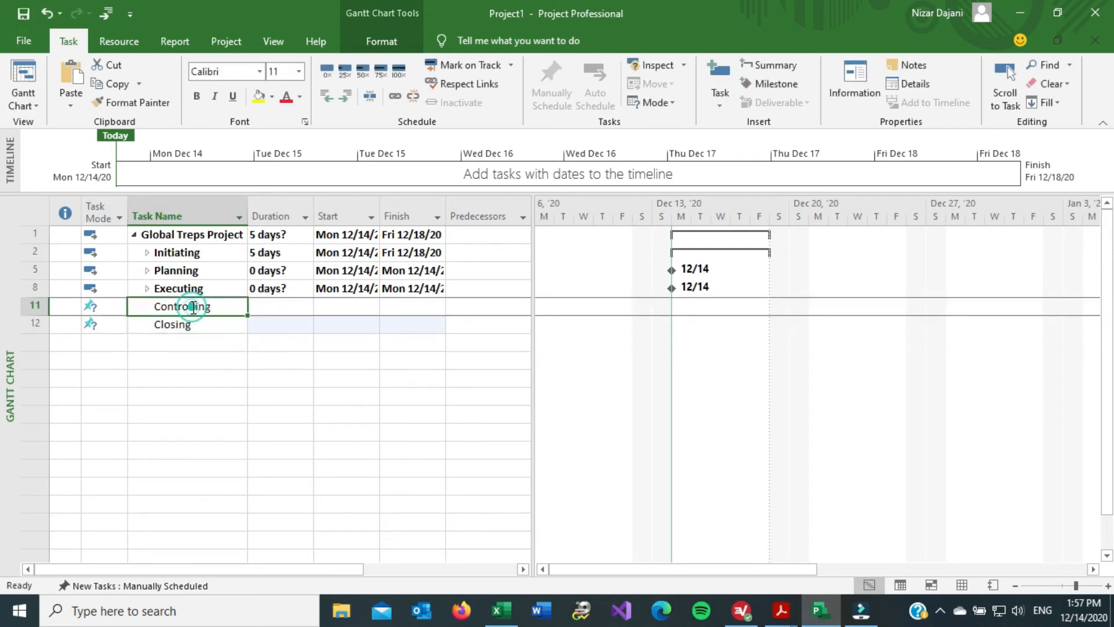
shift+click(172, 327)
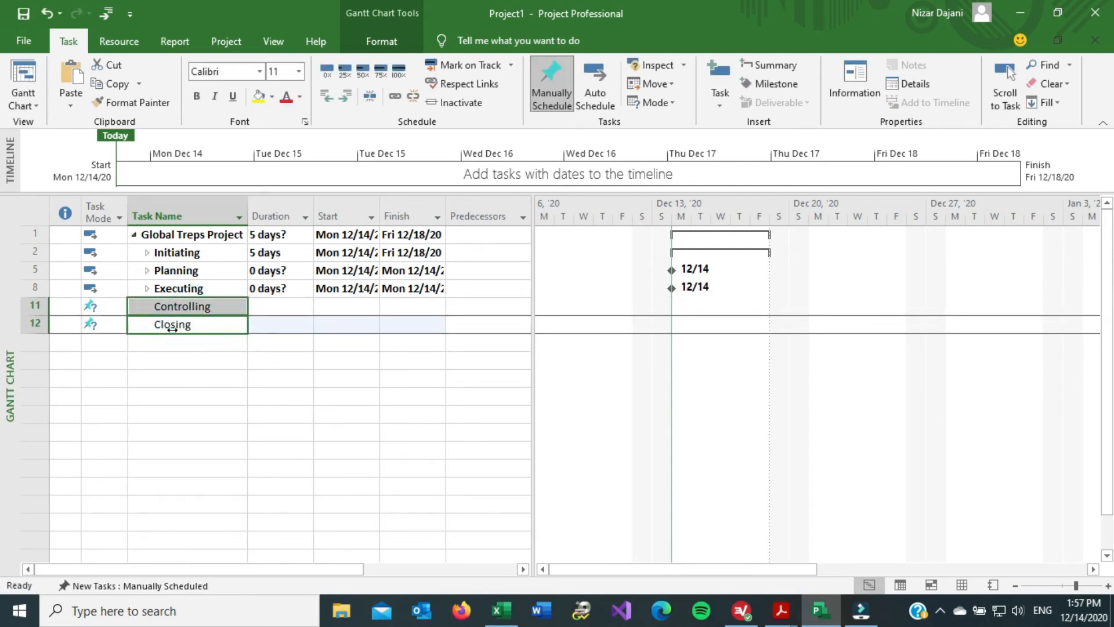
click(327, 97)
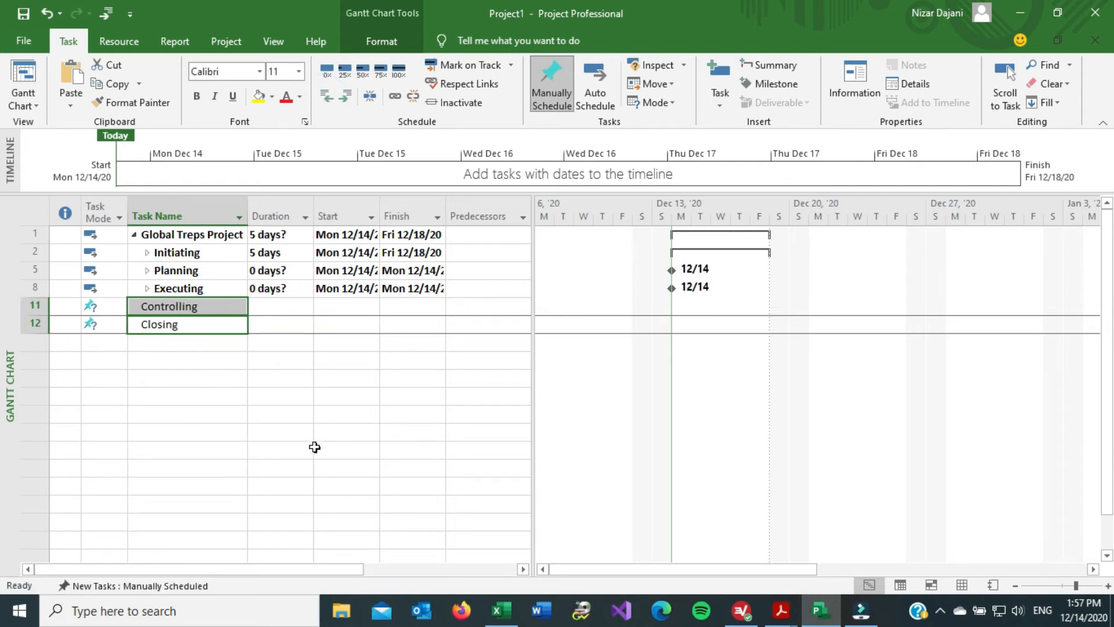
click(315, 464)
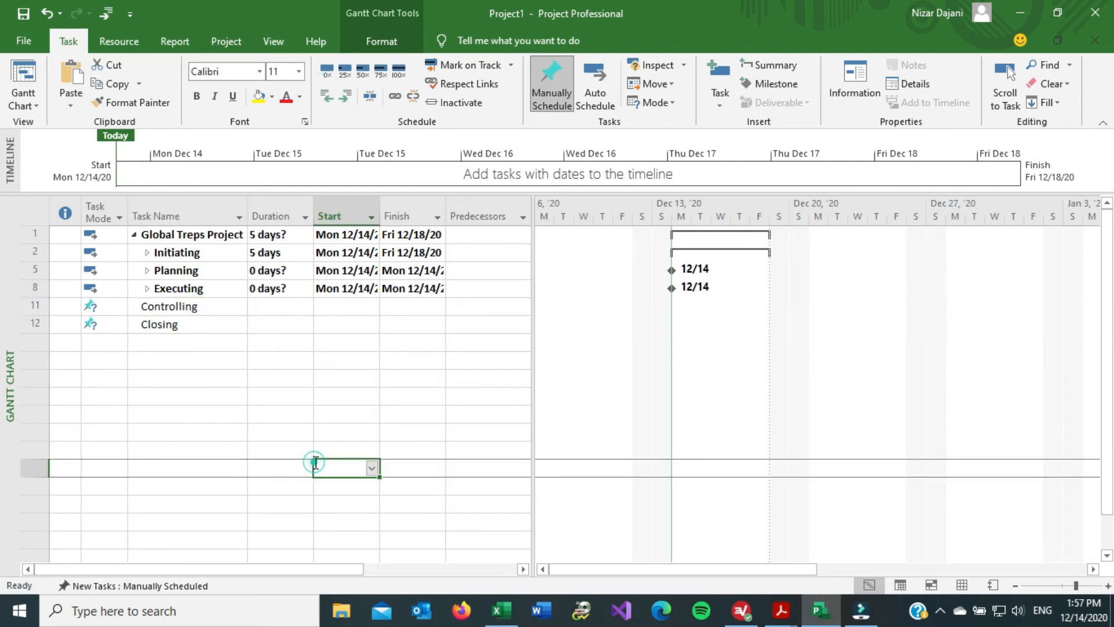
click(184, 307)
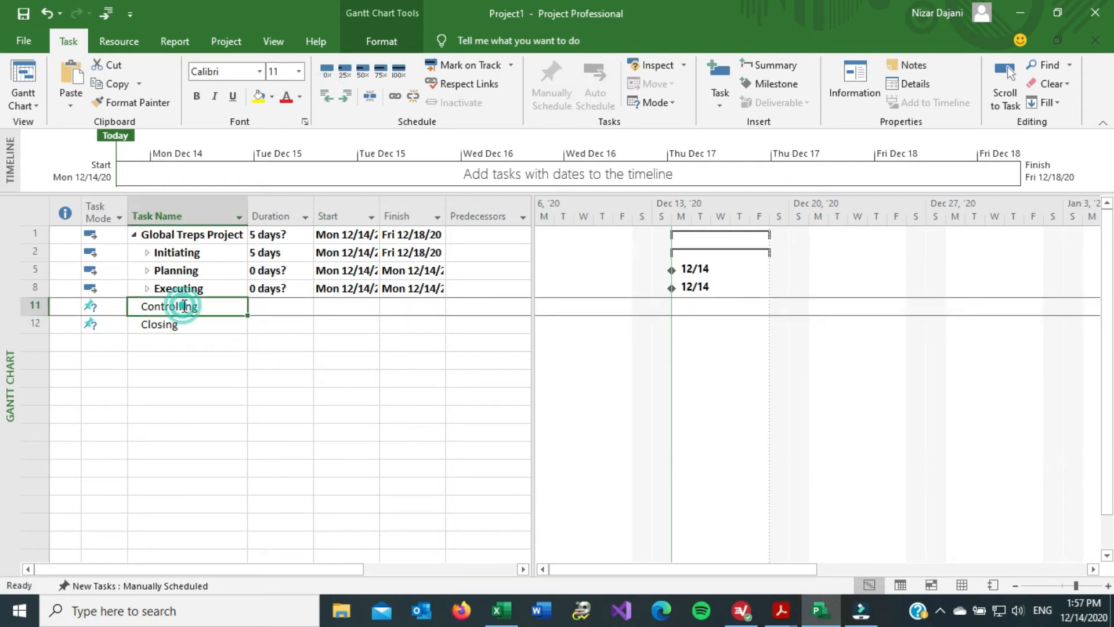
click(327, 96)
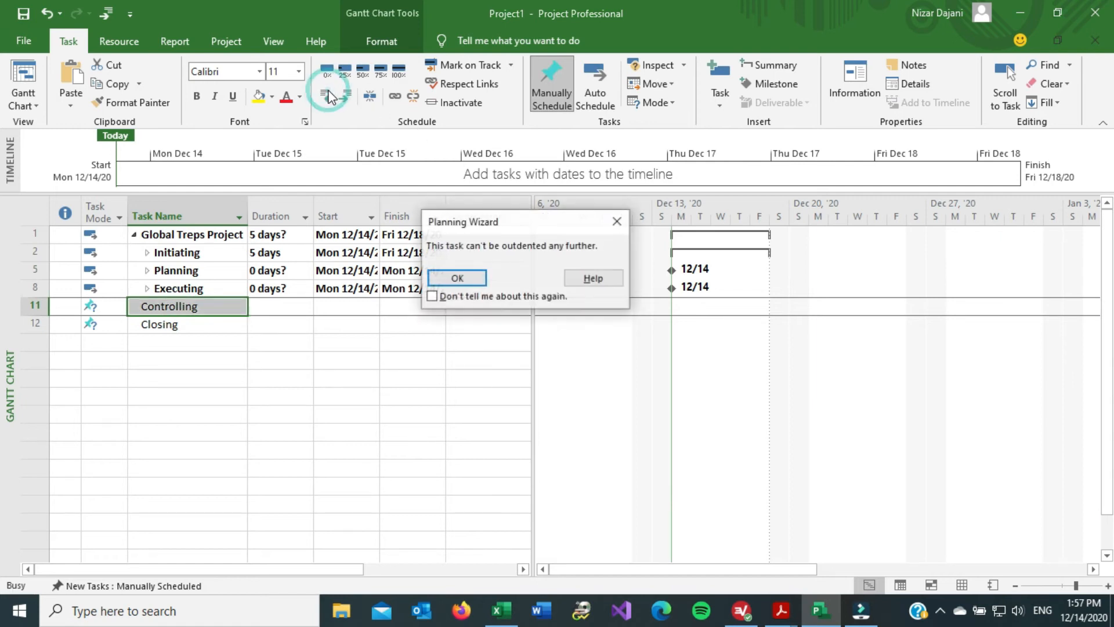
click(469, 277)
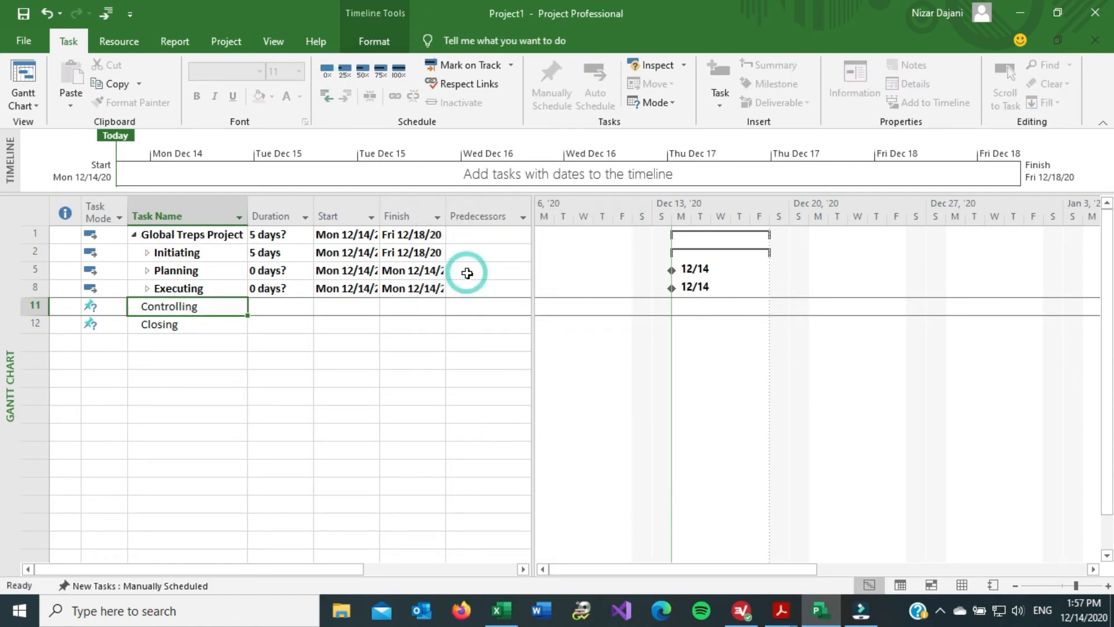
- Indent Controlling and Closing one level to align them with Executing
shift+click(222, 323)
click(346, 97)
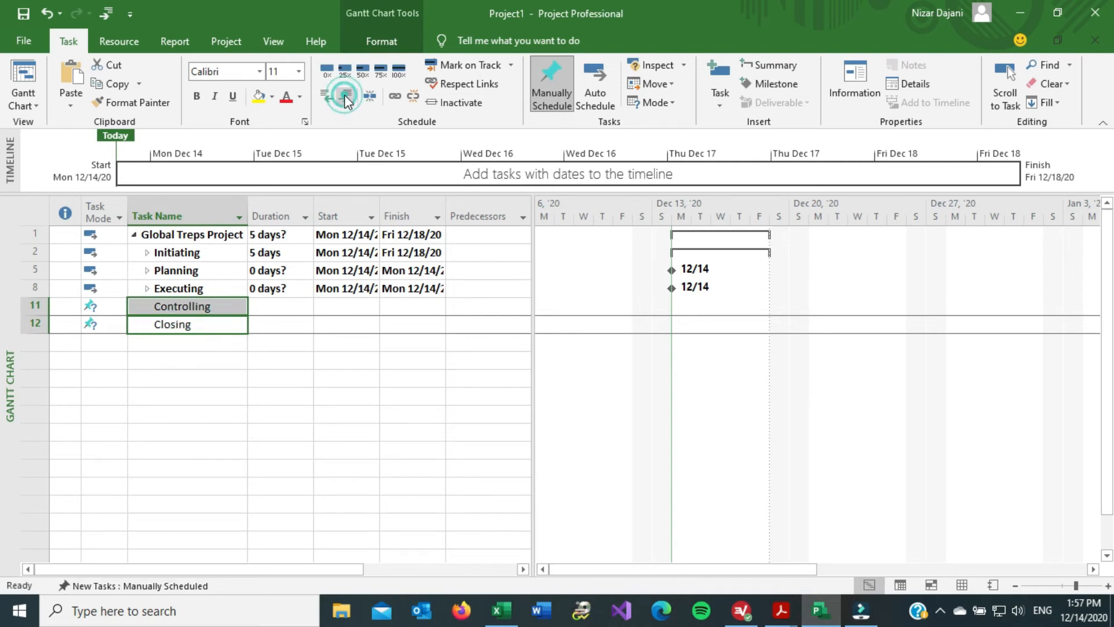
click(360, 431)
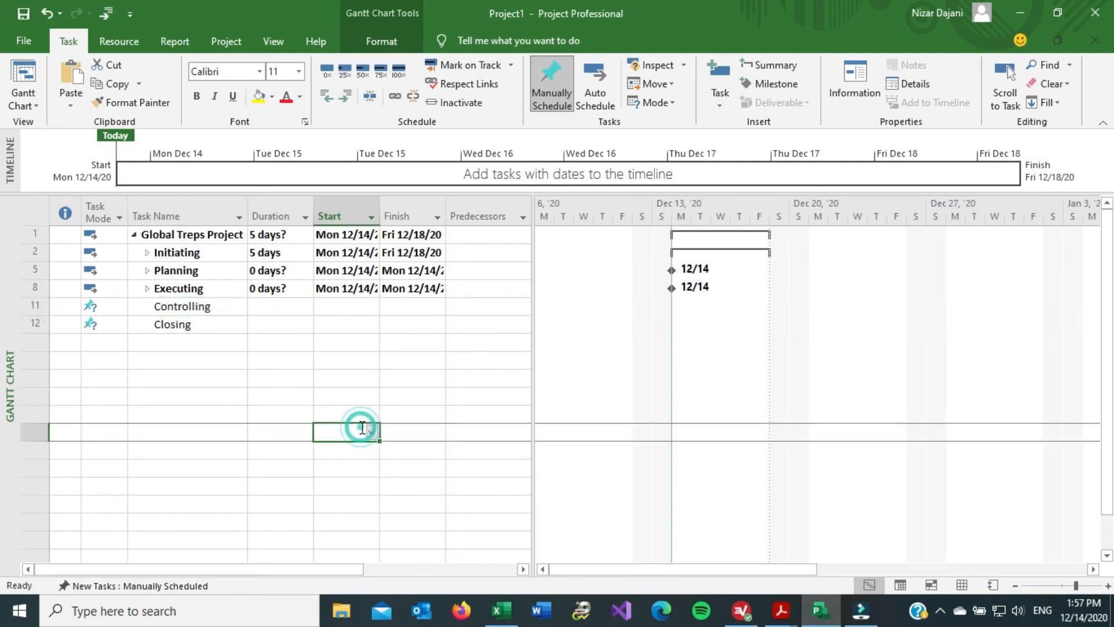
- Review the outline by collapsing and expanding Global Treps Project, and expanding Executing and Concept
click(164, 305)
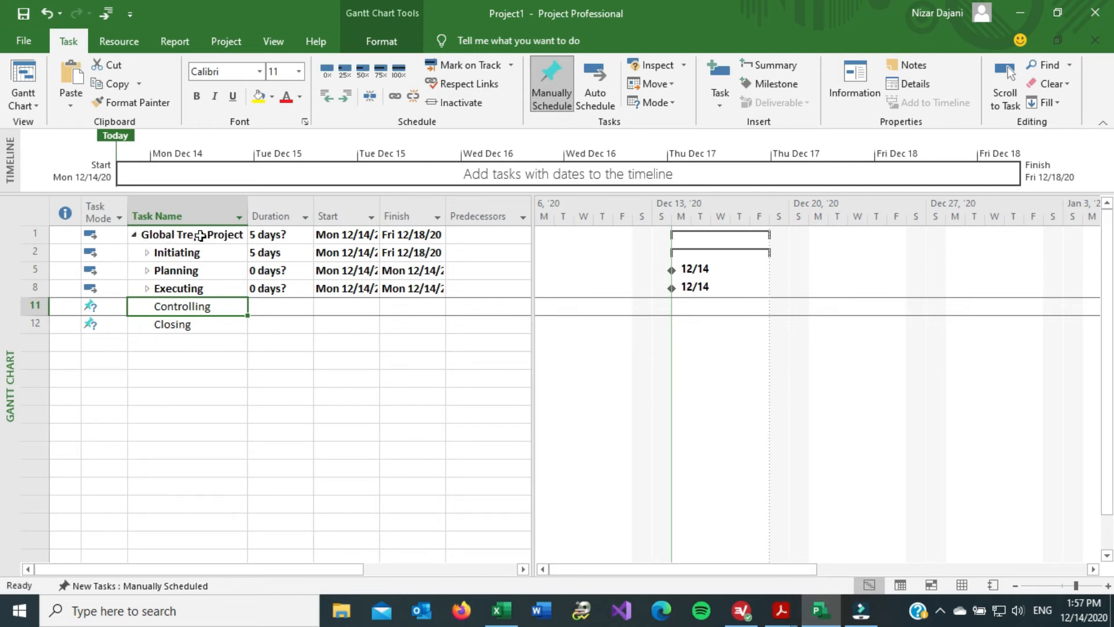
click(133, 236)
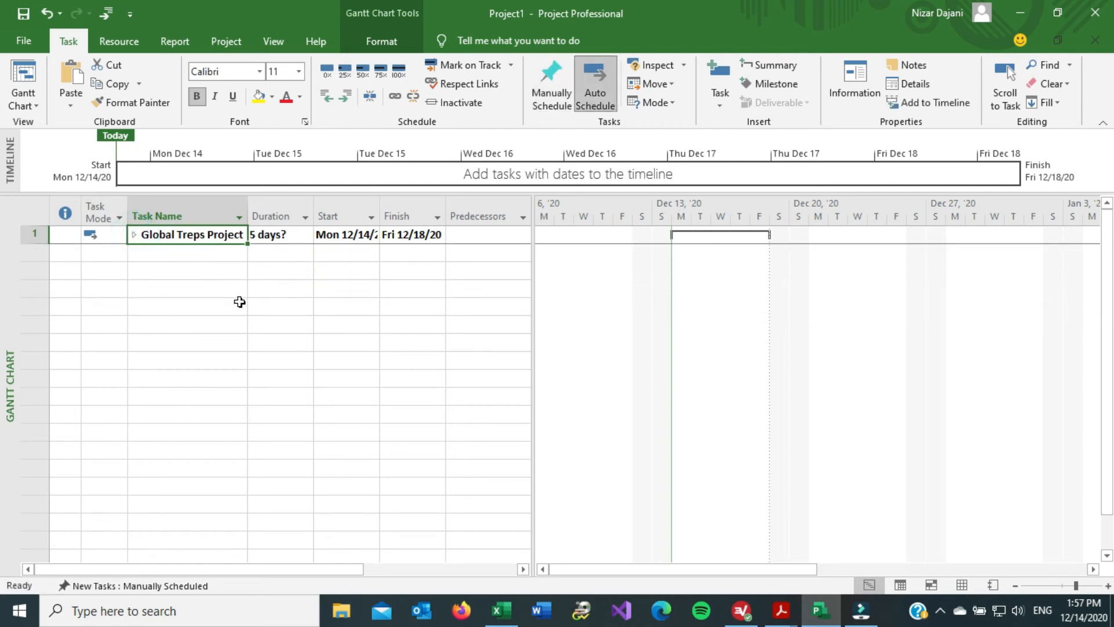
click(130, 234)
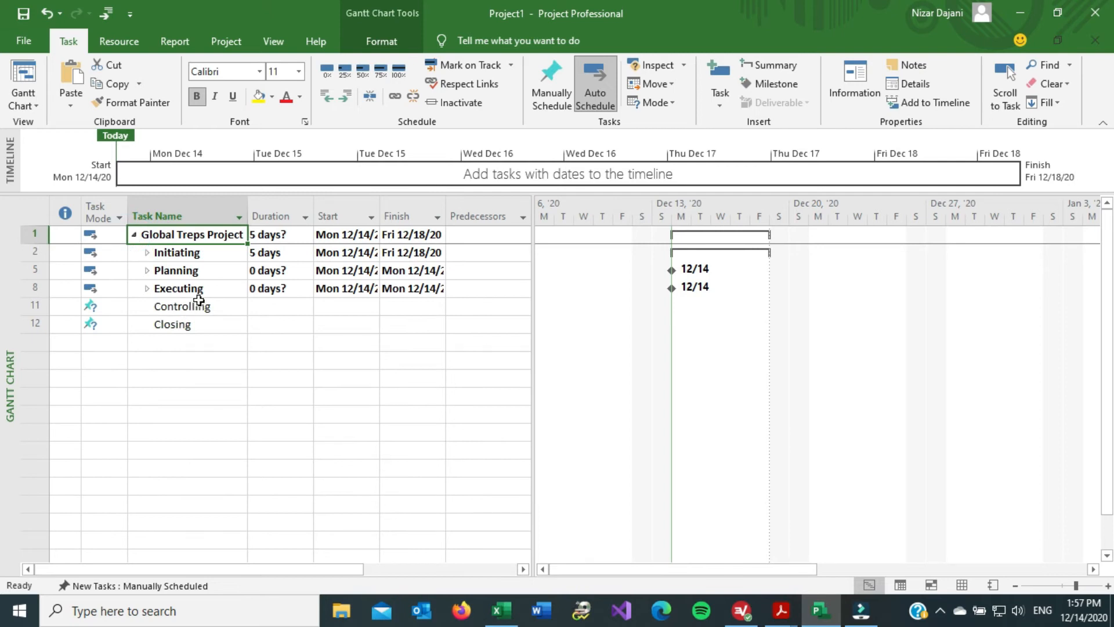
click(147, 289)
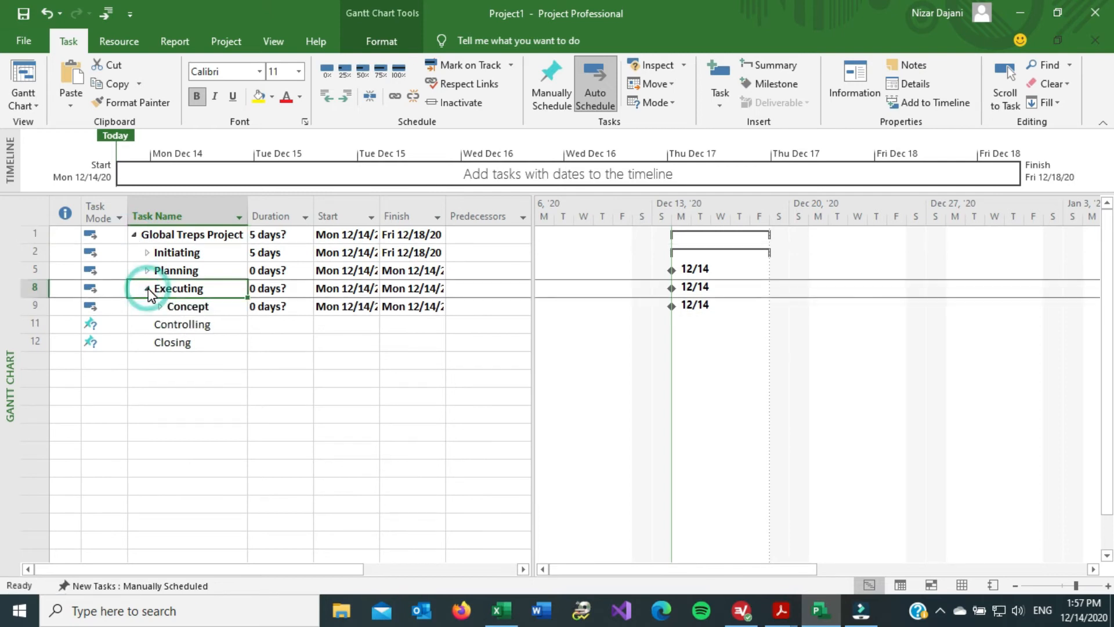
click(160, 306)
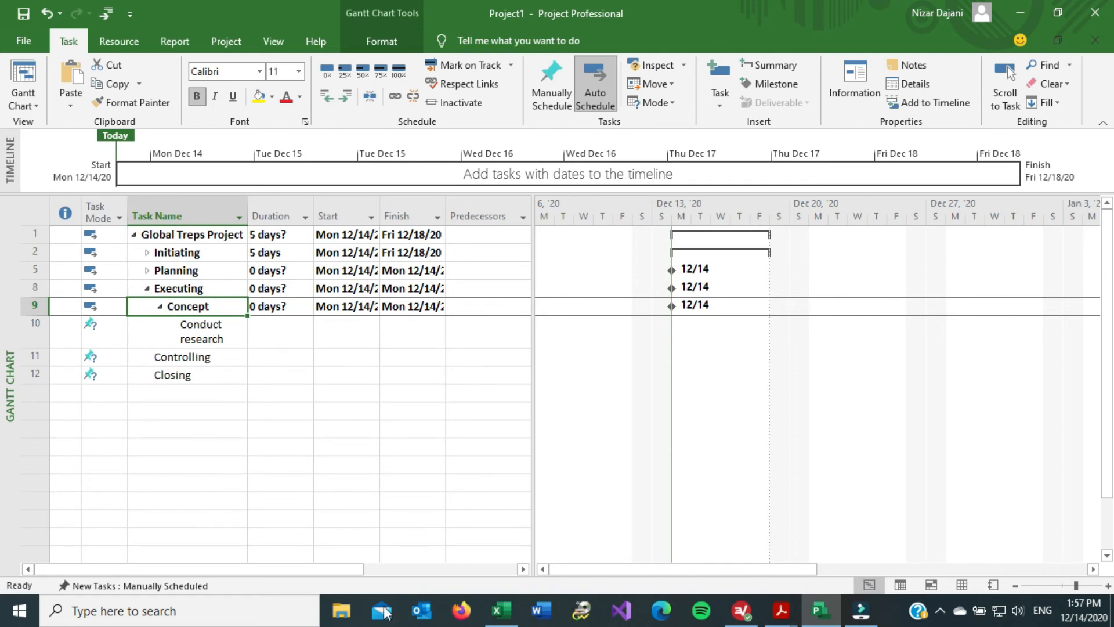
- Review the task list PDF, and examine the immediate predecessors in the predecessor template PDF at 150% zoom
mouse_move(787, 620)
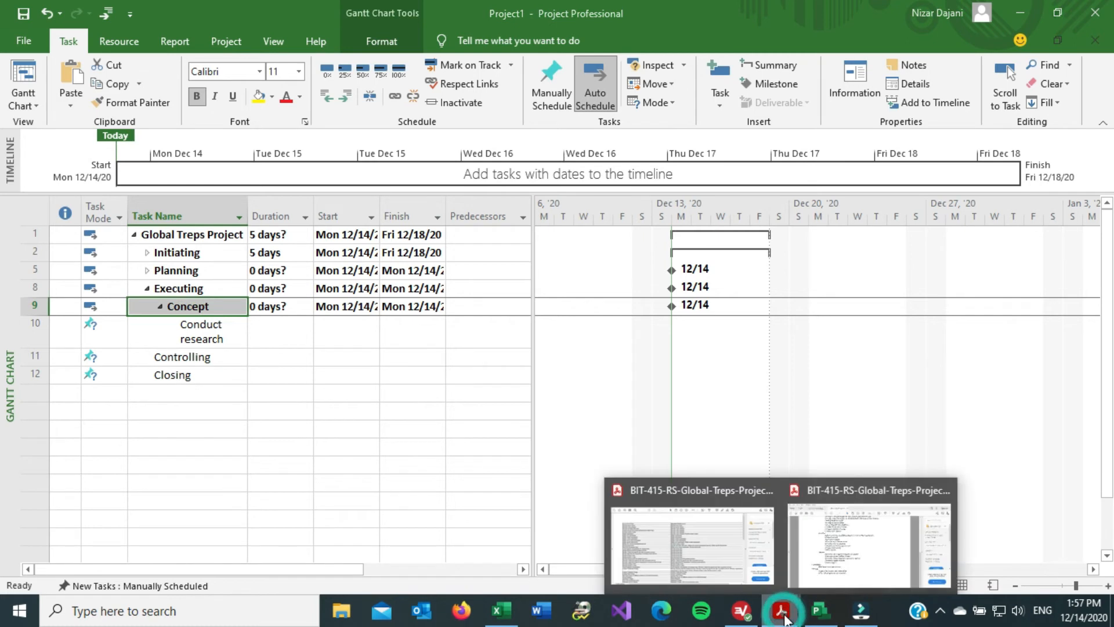
click(824, 546)
scroll(452, 348, up, 3)
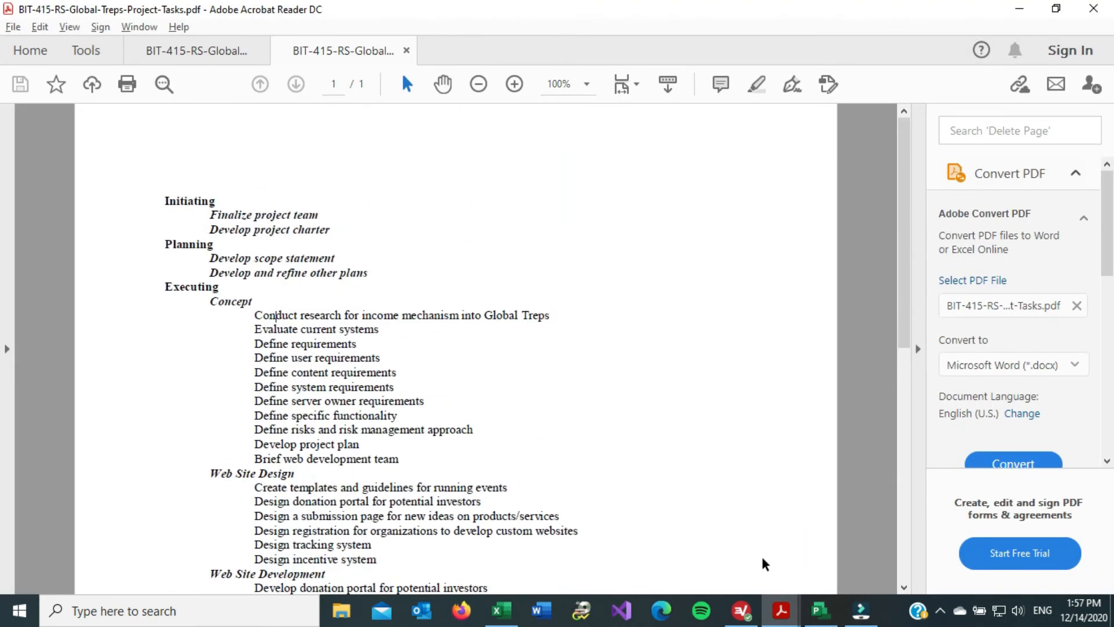
mouse_move(781, 612)
click(711, 560)
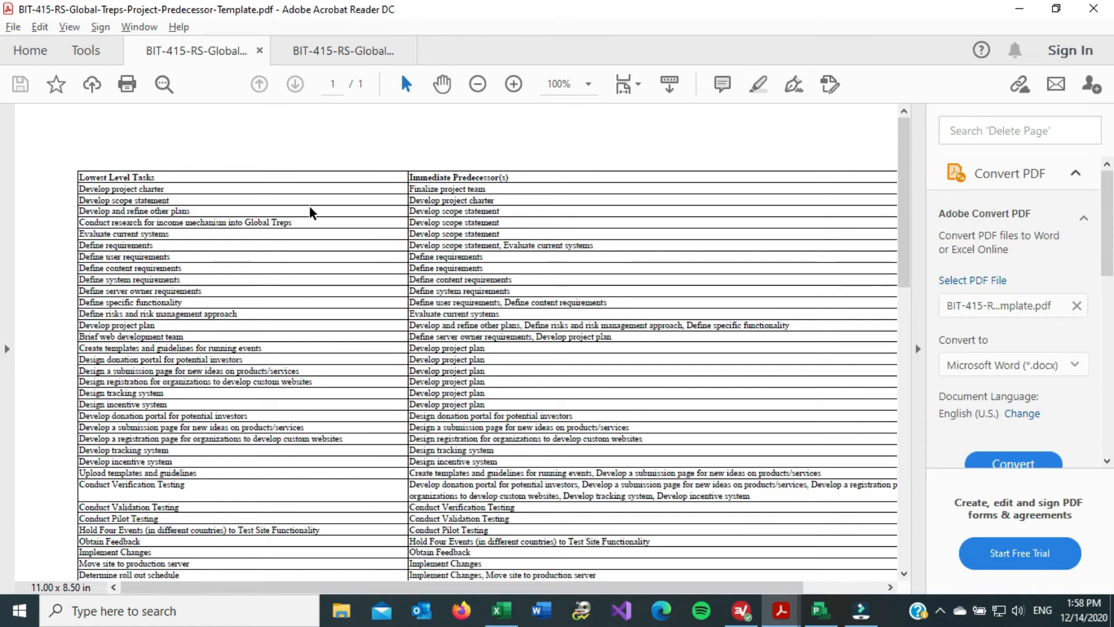
click(513, 84)
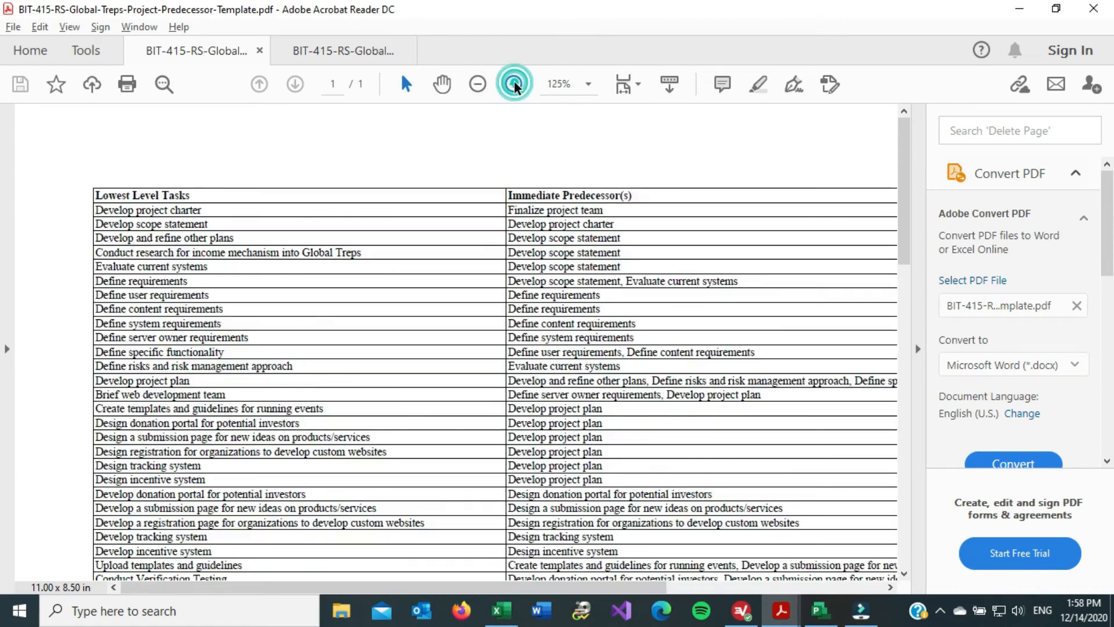
click(513, 84)
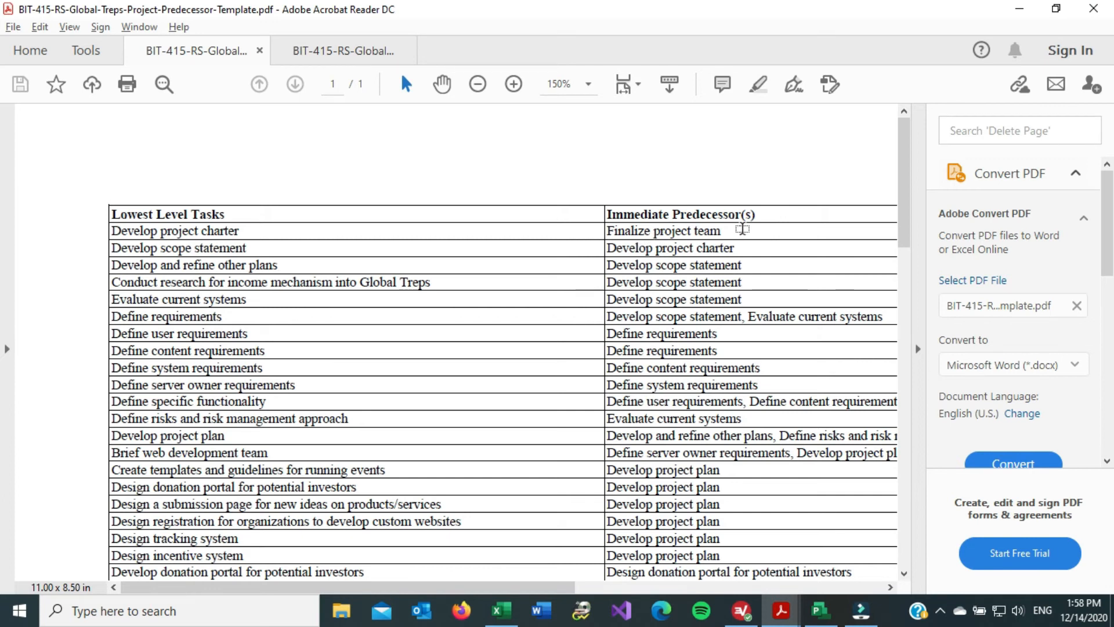
- Switch to Microsoft Project and widen the task table to reveal the columns beyond Predecessors
key(alt+Tab)
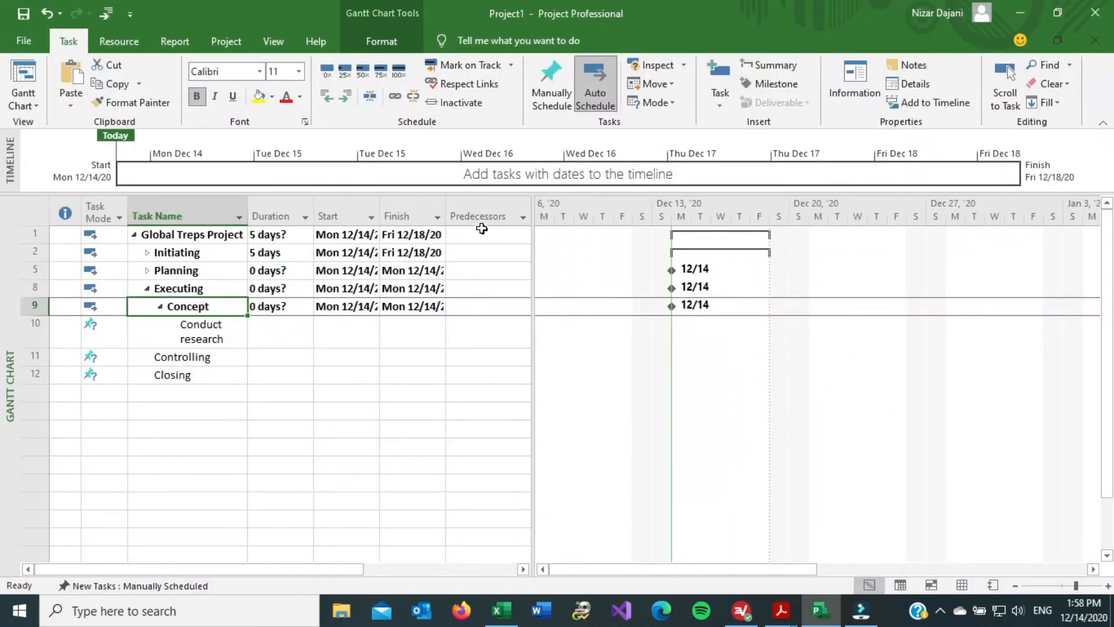
drag(533, 258, 1009, 297)
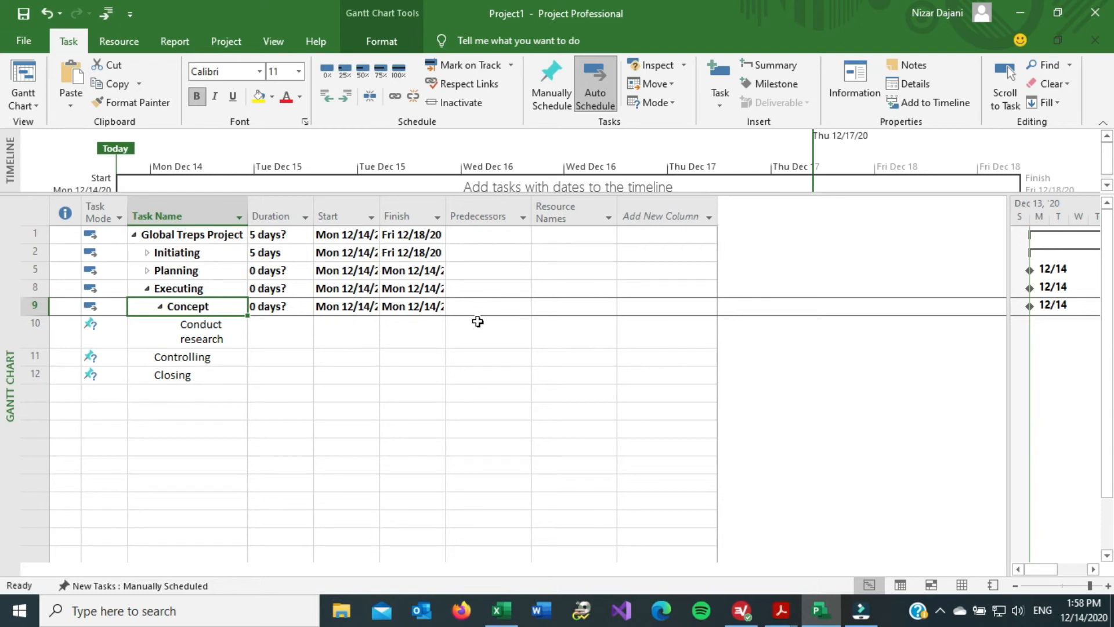
mouse_move(478, 214)
- Add a second Predecessors column at the end of the task table
click(665, 215)
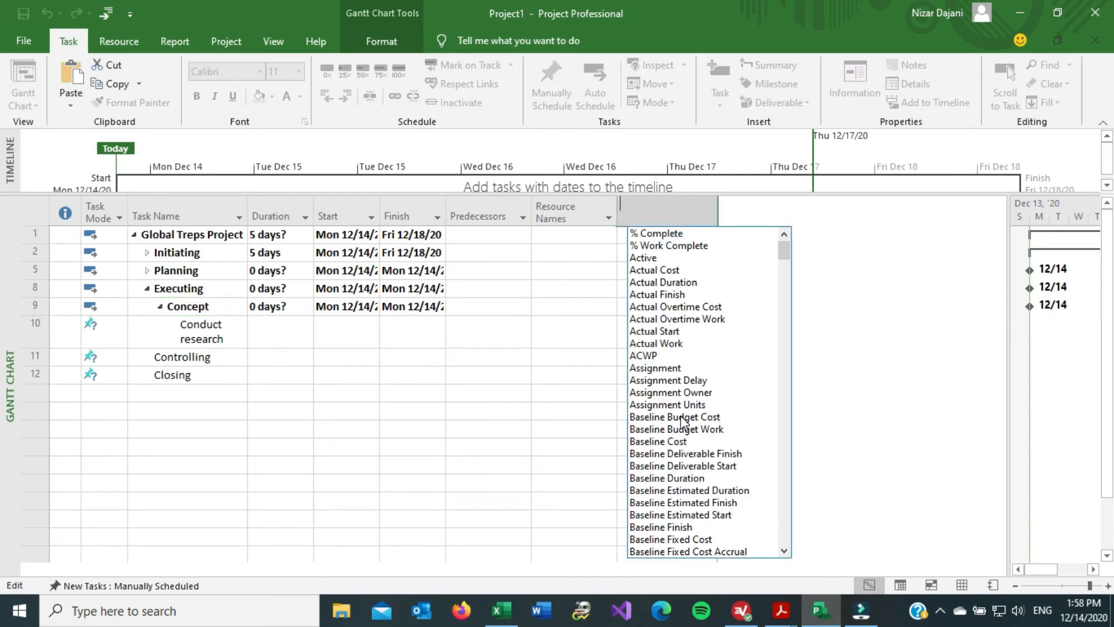
scroll(683, 422, down, 20)
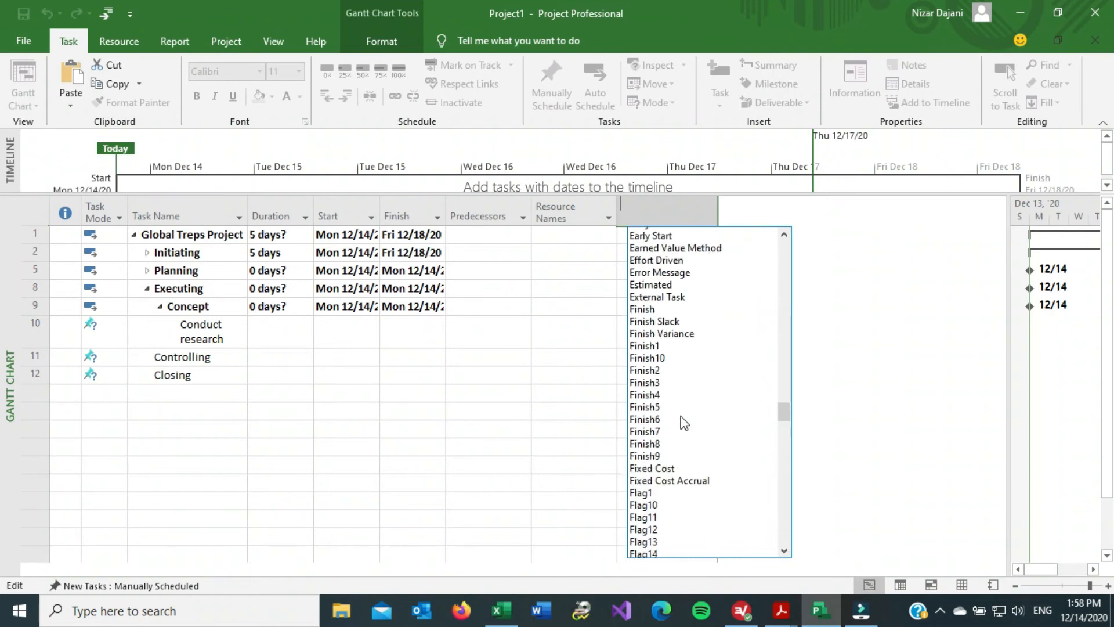
scroll(683, 422, down, 20)
scroll(683, 422, up, 20)
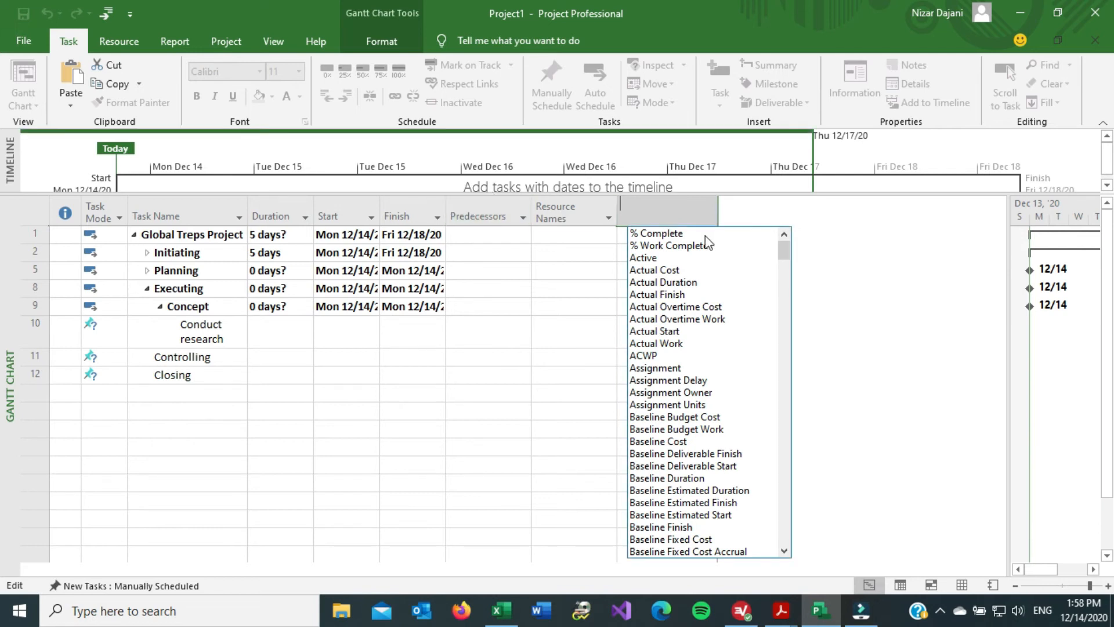
text(predecessors)
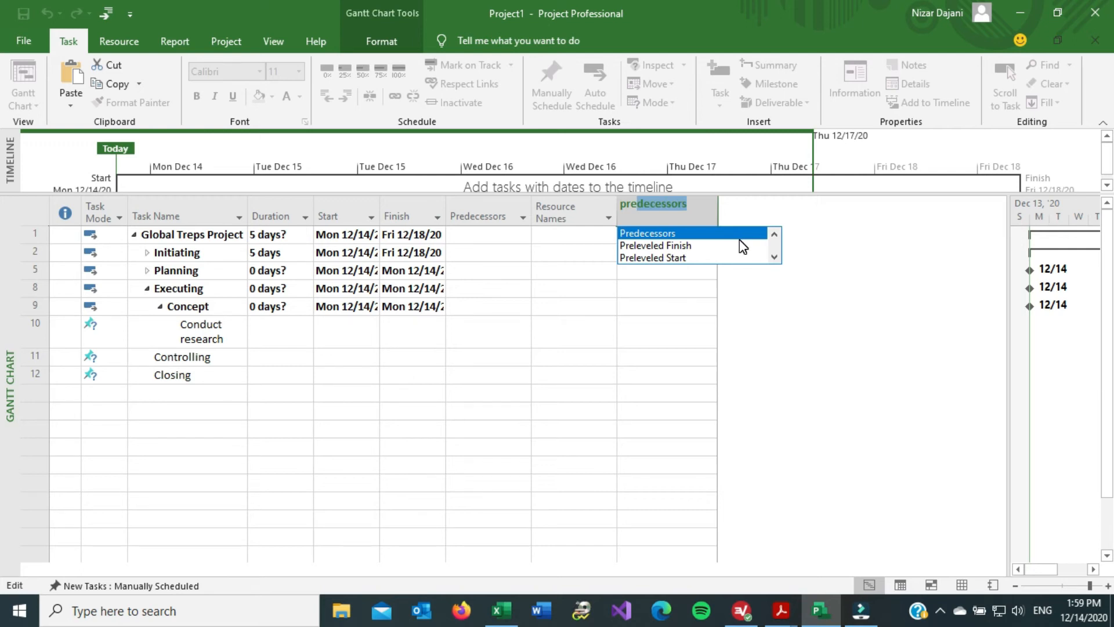
click(739, 238)
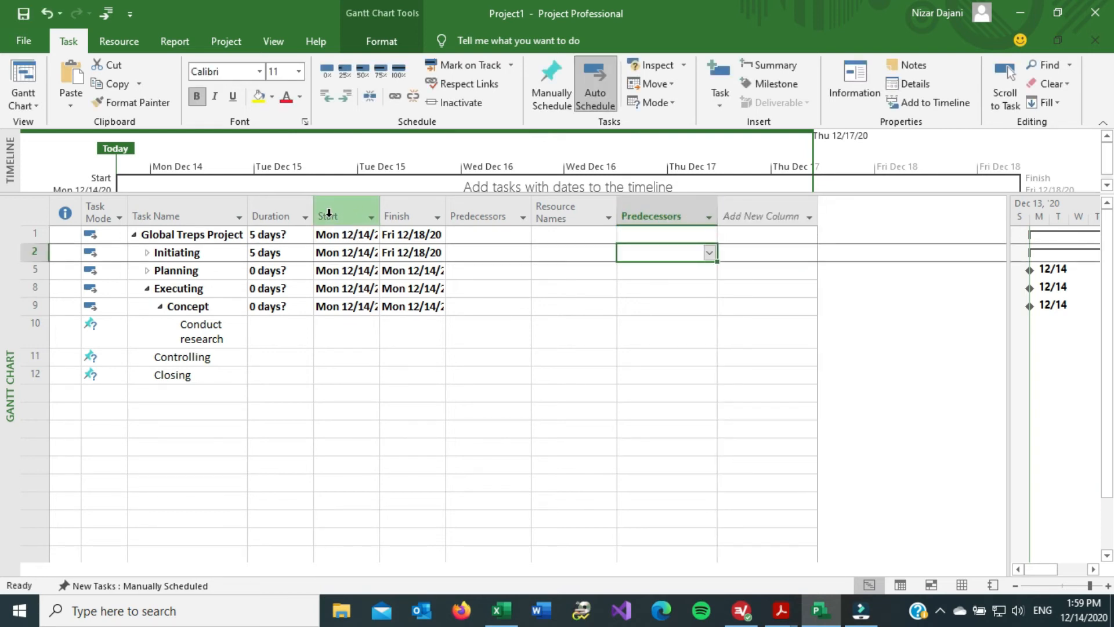
- Try to move the original Predecessors column ahead of the Finish column
drag(488, 207, 403, 206)
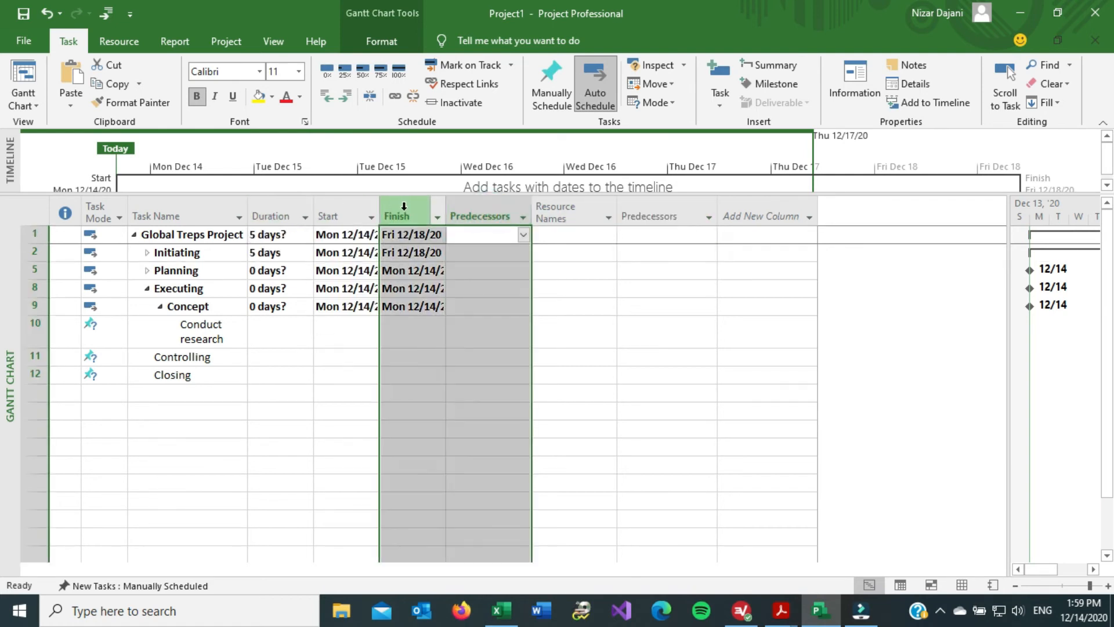
click(450, 204)
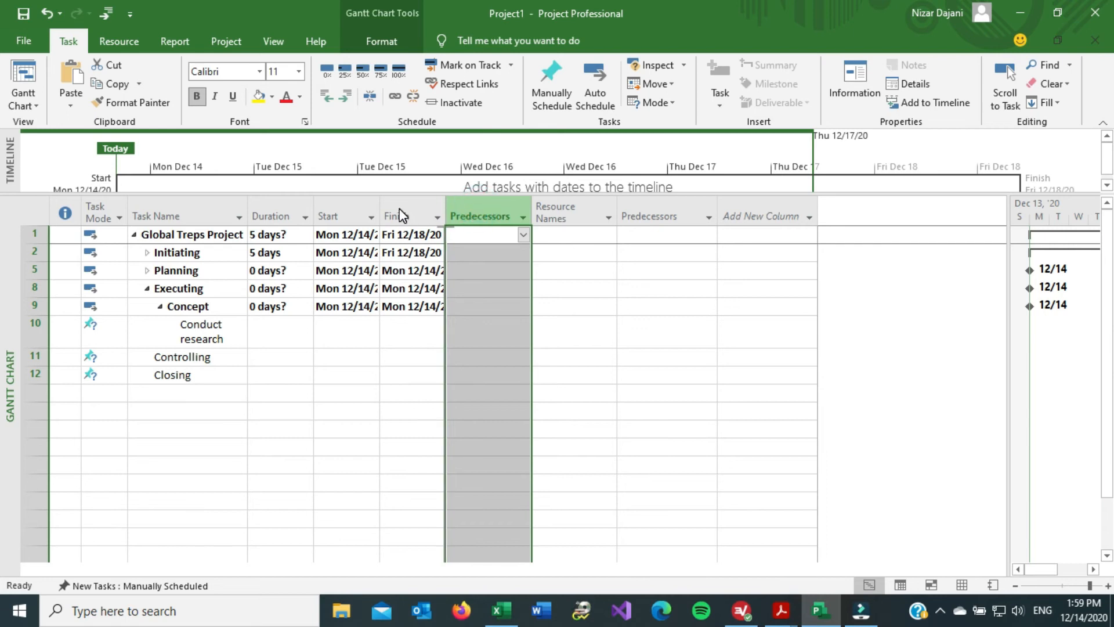
drag(478, 200, 398, 197)
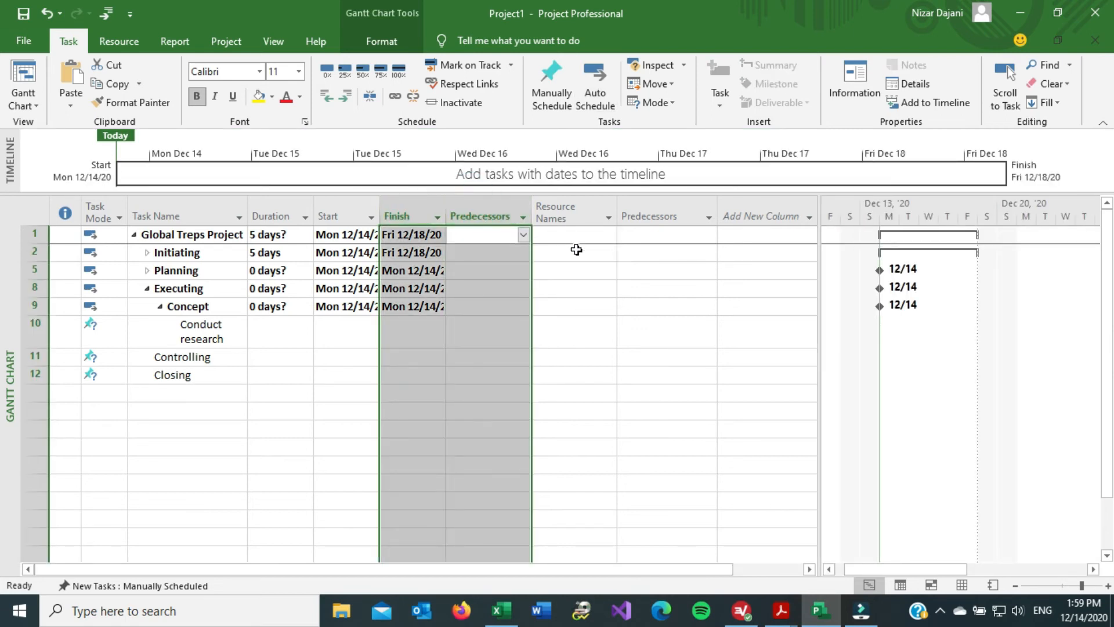
click(577, 250)
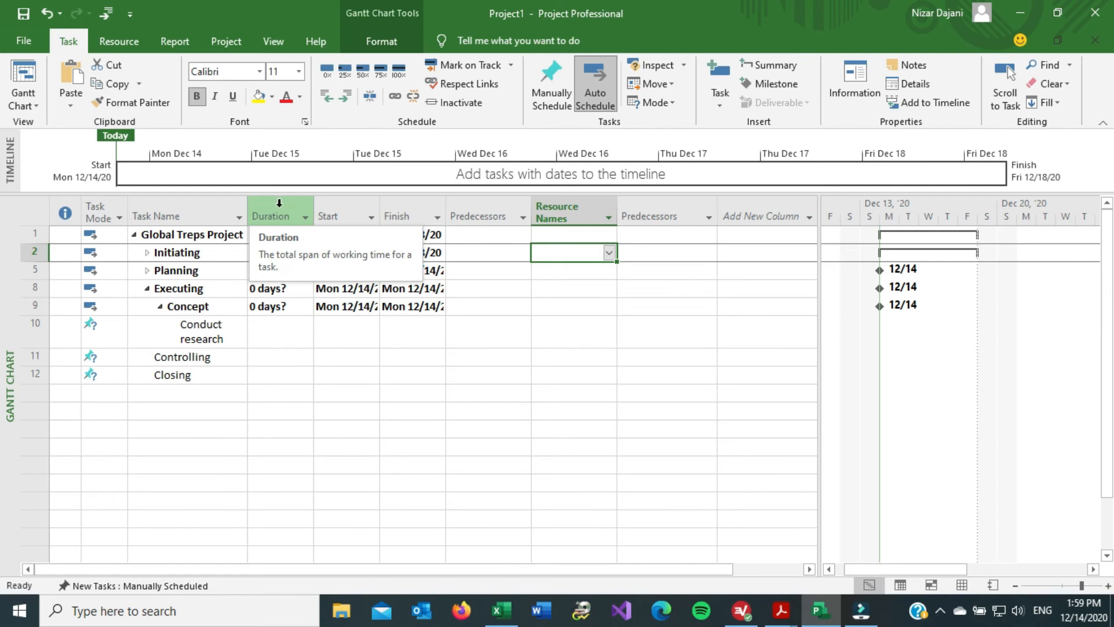
- Insert a Predecessors column between the Duration and Start columns
click(332, 203)
right_click(332, 208)
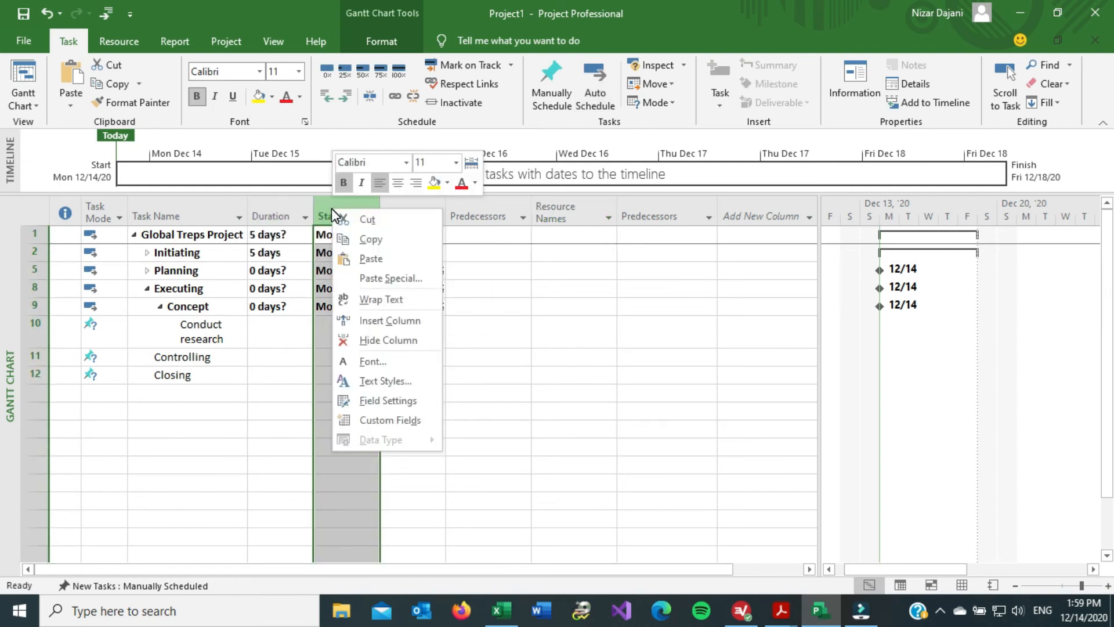
click(390, 321)
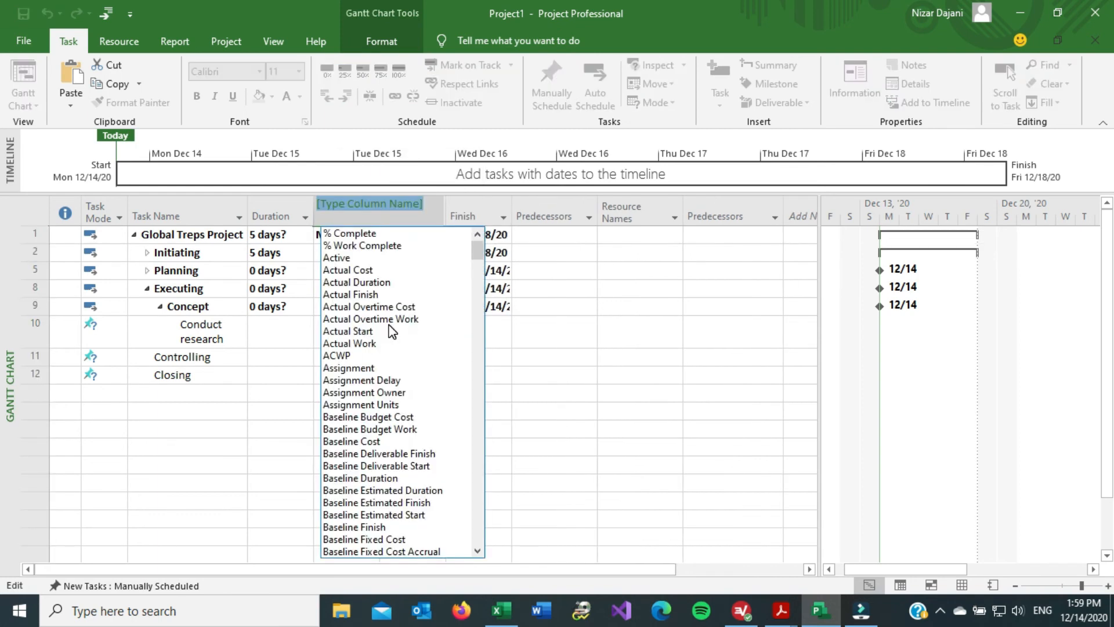
text(pred)
key(Return)
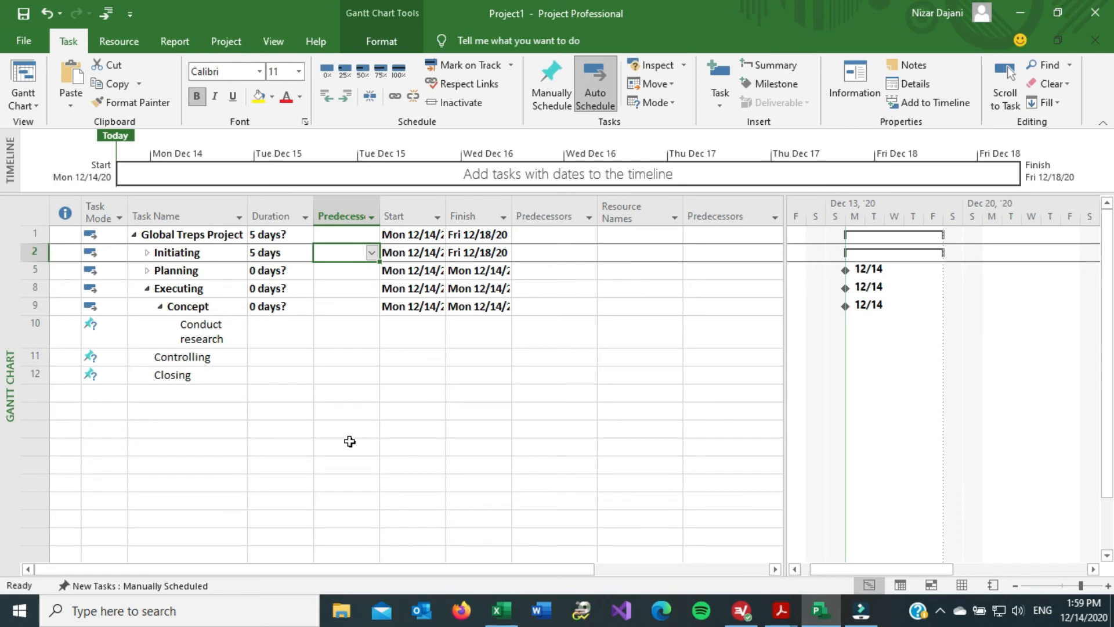
- Hide the two duplicate Predecessors columns on either side of Resource Names, keeping the one beside Duration
right_click(552, 209)
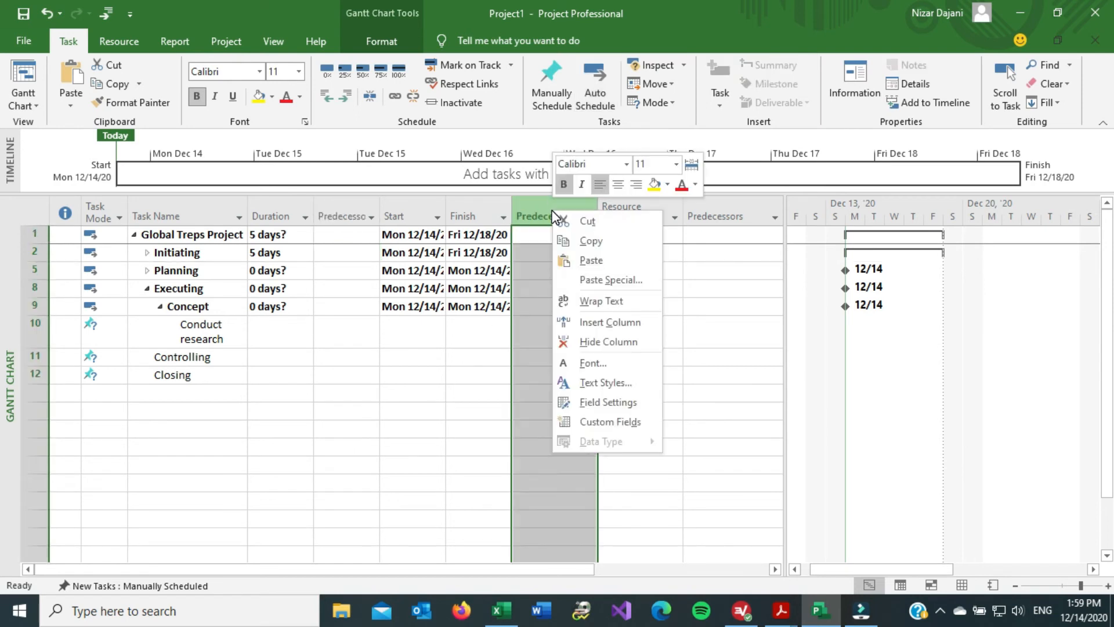
click(629, 342)
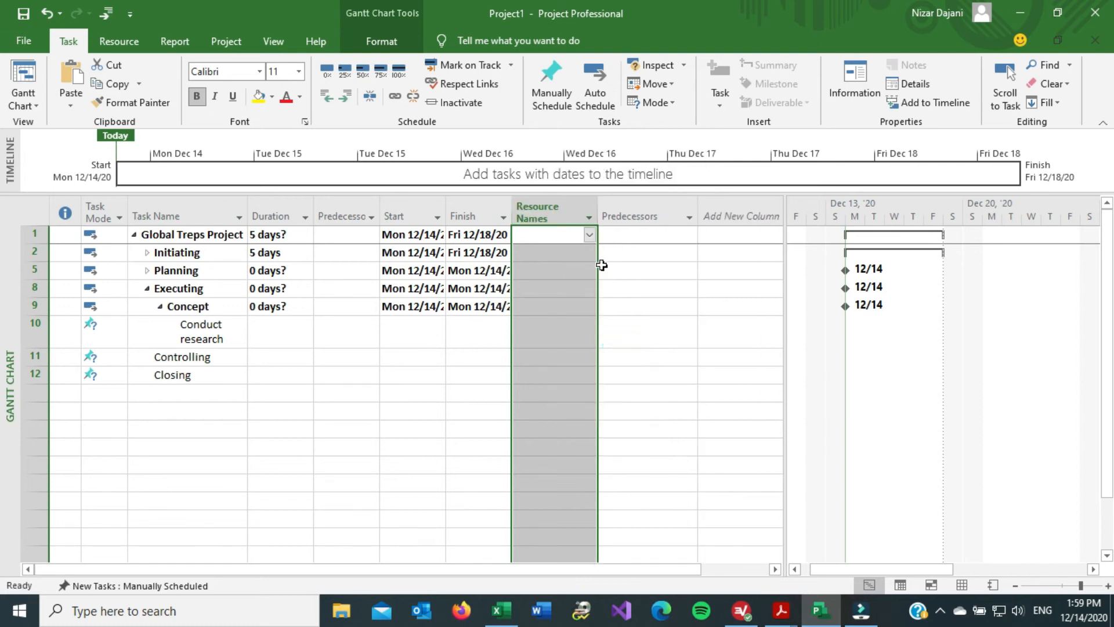
right_click(646, 214)
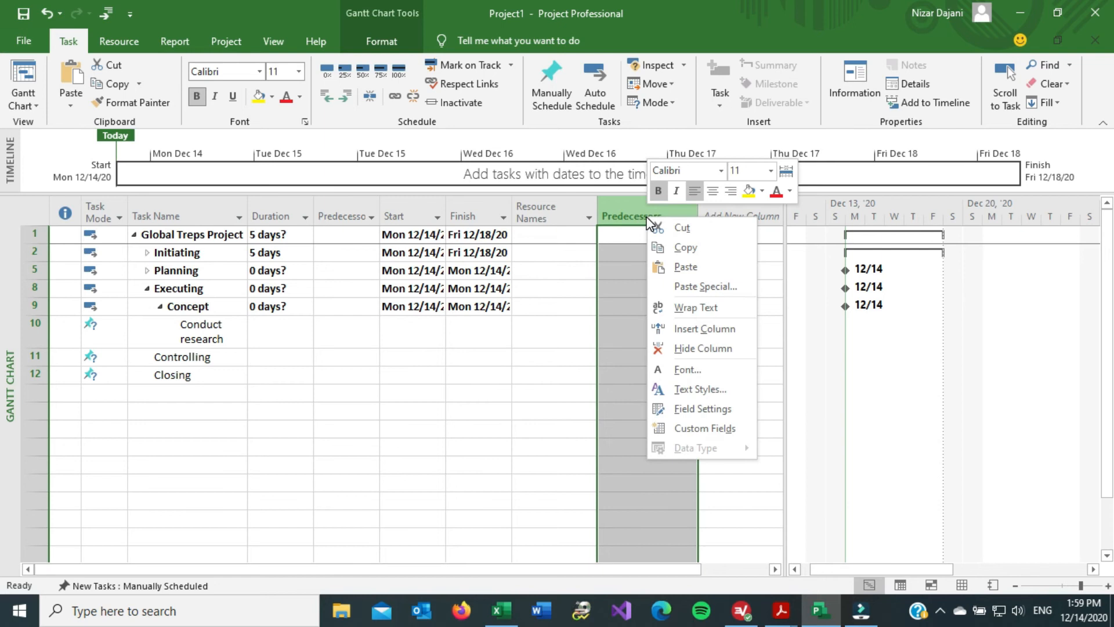
click(717, 347)
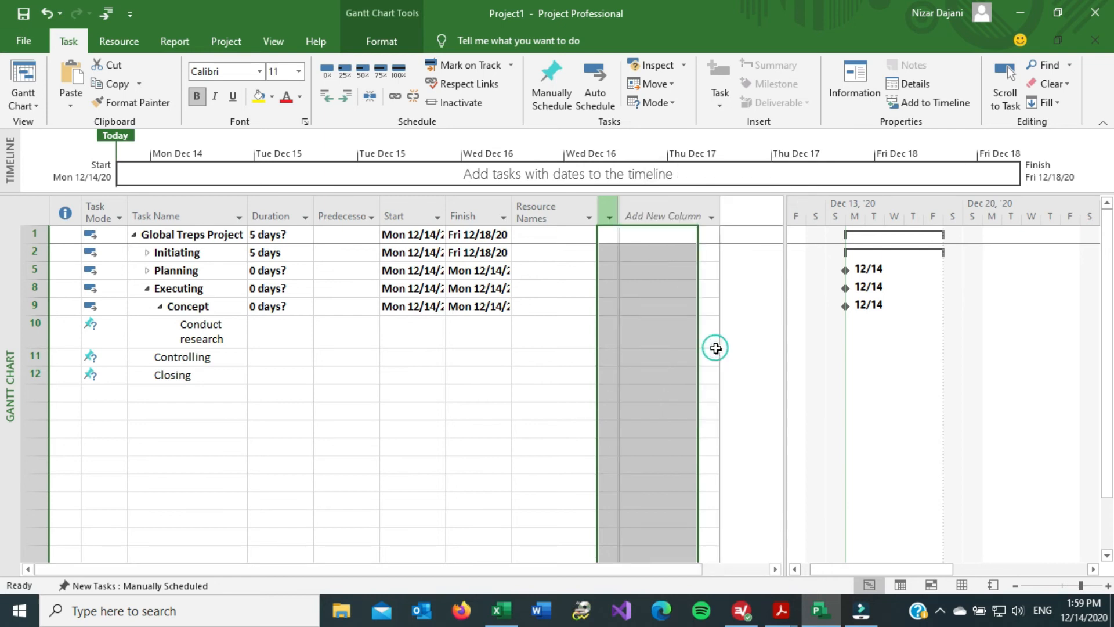
click(346, 215)
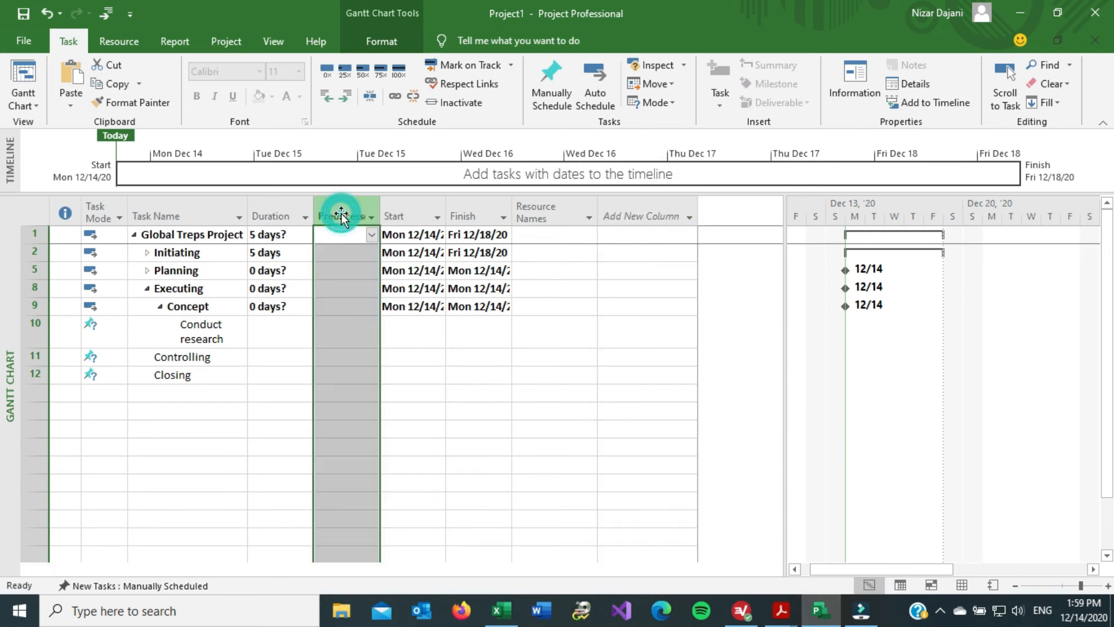
- Expand Initiating and set Finalize Project Team as the predecessor of Develop Project Charter
click(146, 253)
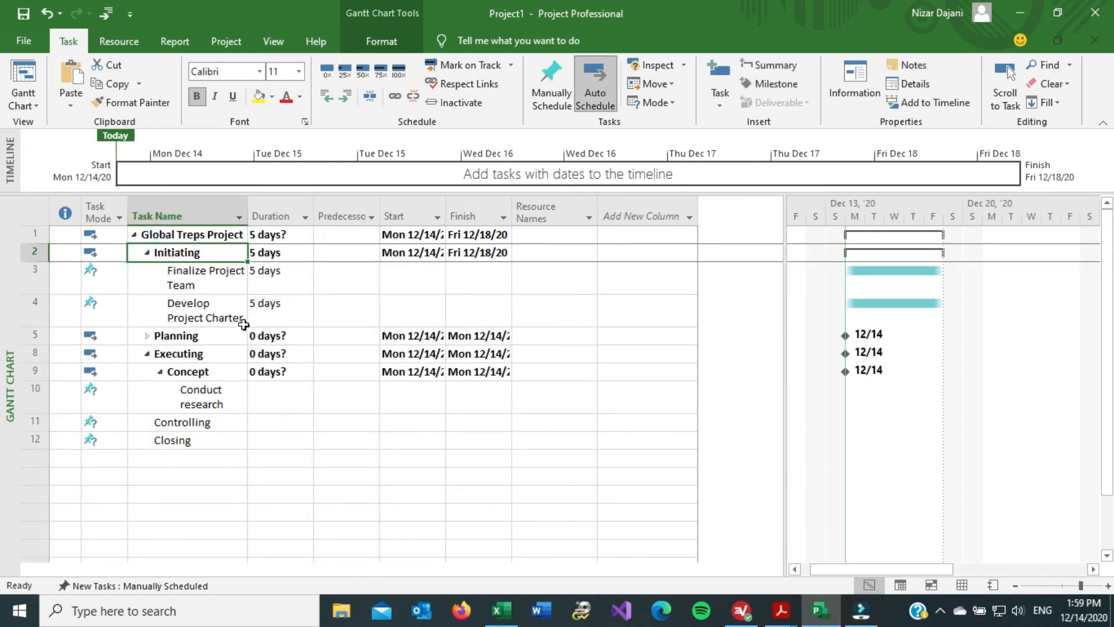
click(188, 310)
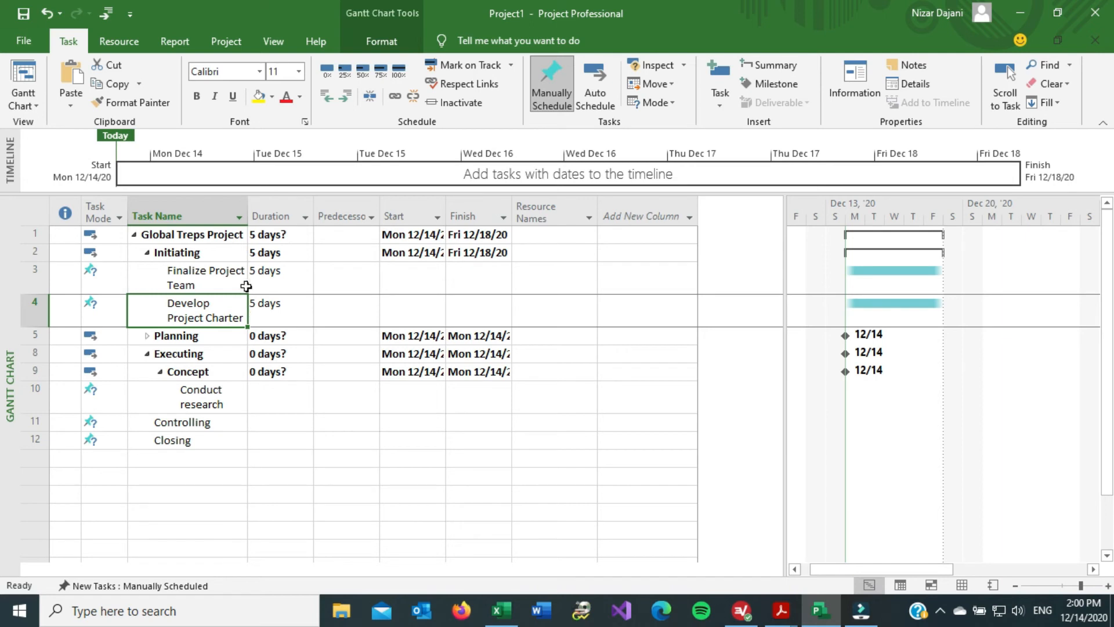
click(219, 272)
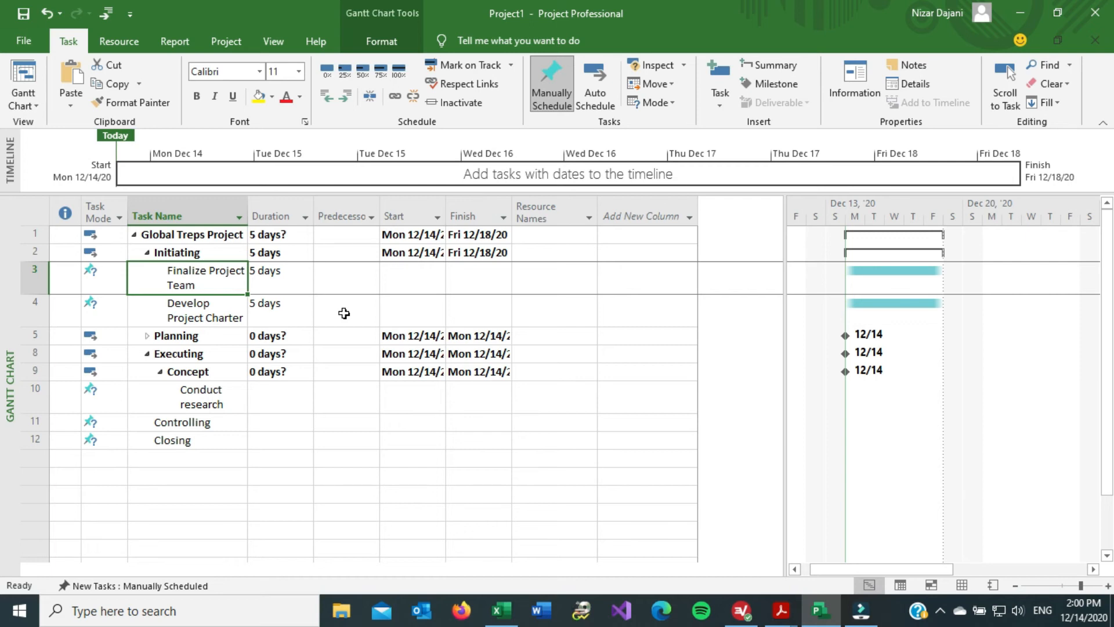
click(344, 313)
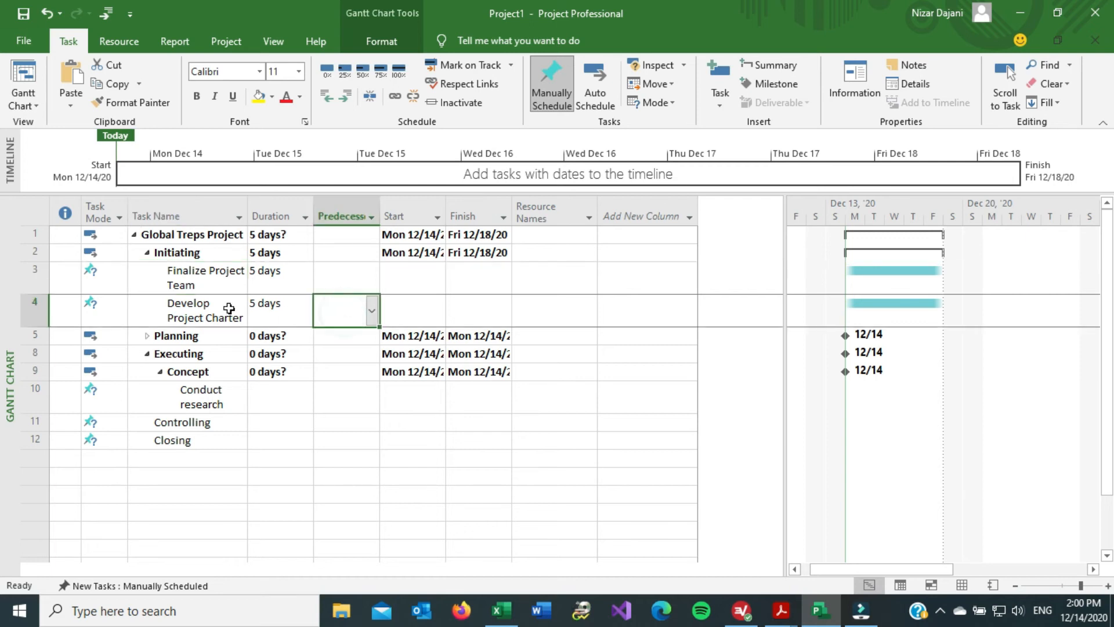
click(370, 312)
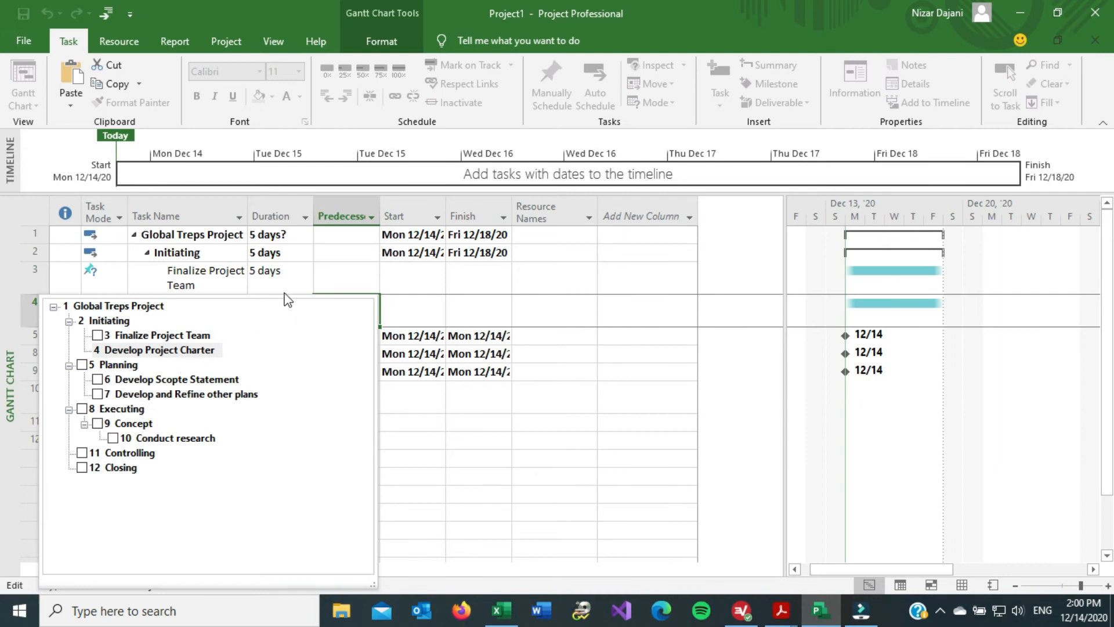
click(97, 335)
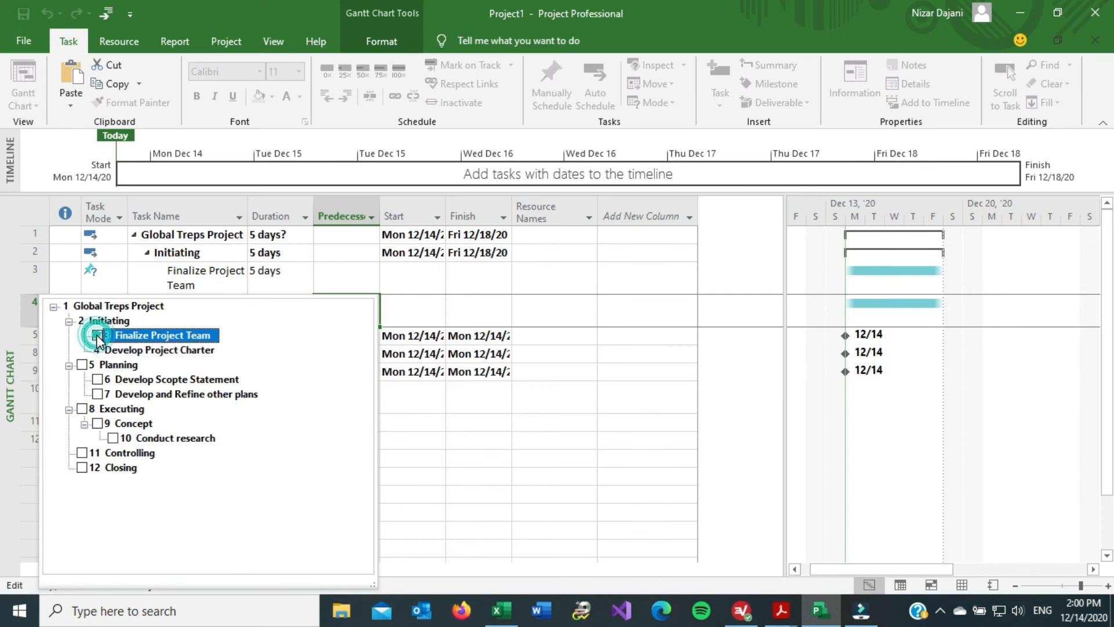
click(455, 435)
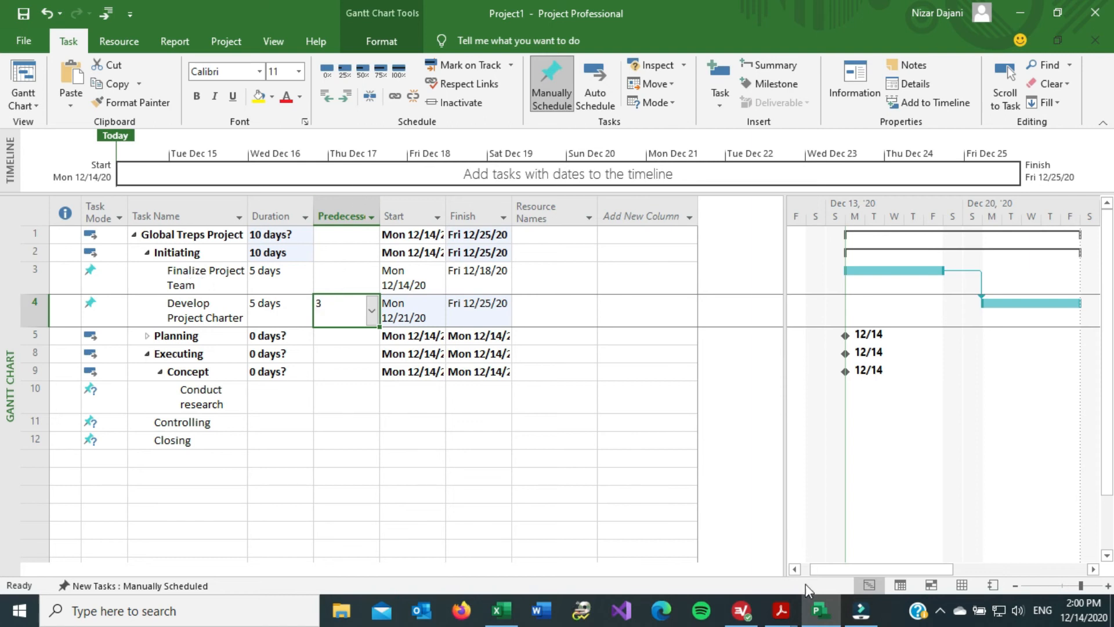
- Switch to the predecessor template PDF and examine the immediate predecessors of Develop project charter and Define requirements
mouse_move(781, 610)
click(726, 554)
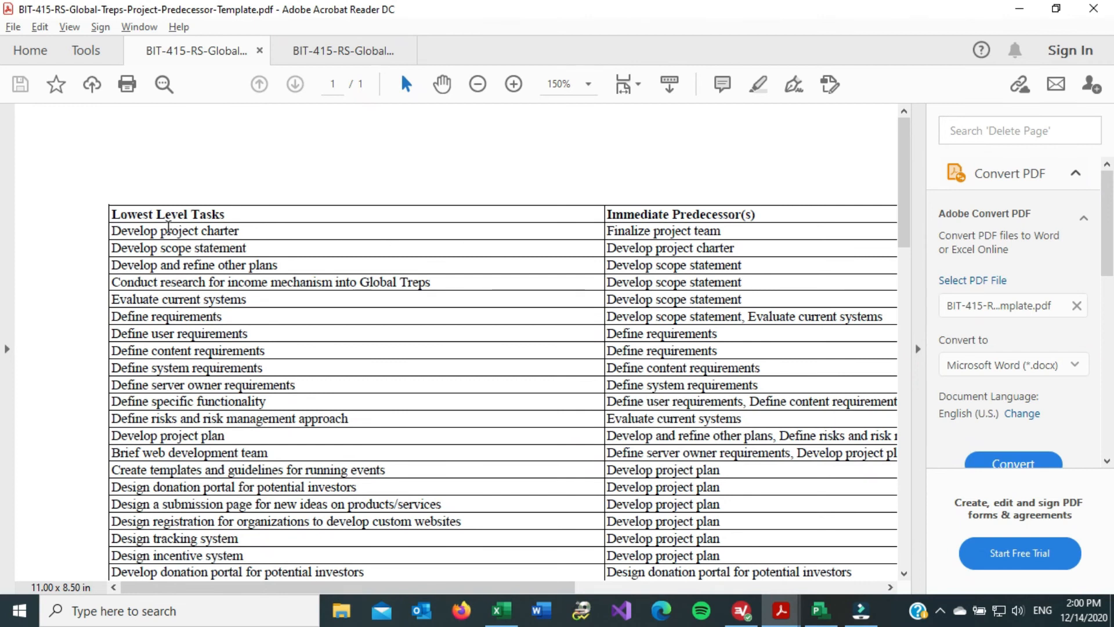
drag(148, 231, 256, 230)
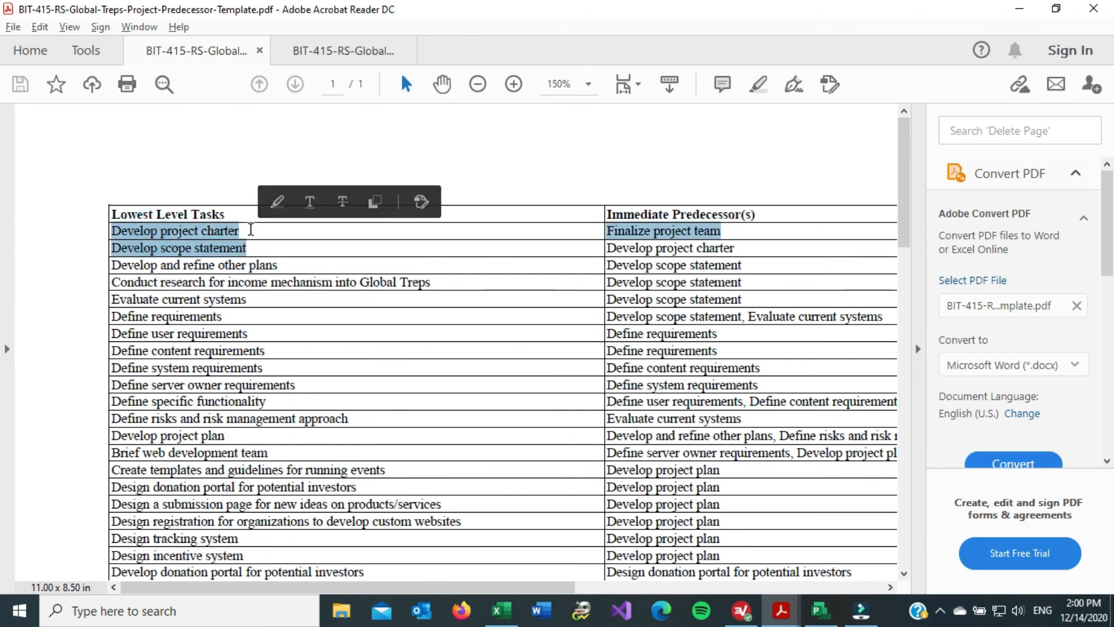
click(249, 228)
double_click(249, 229)
click(195, 230)
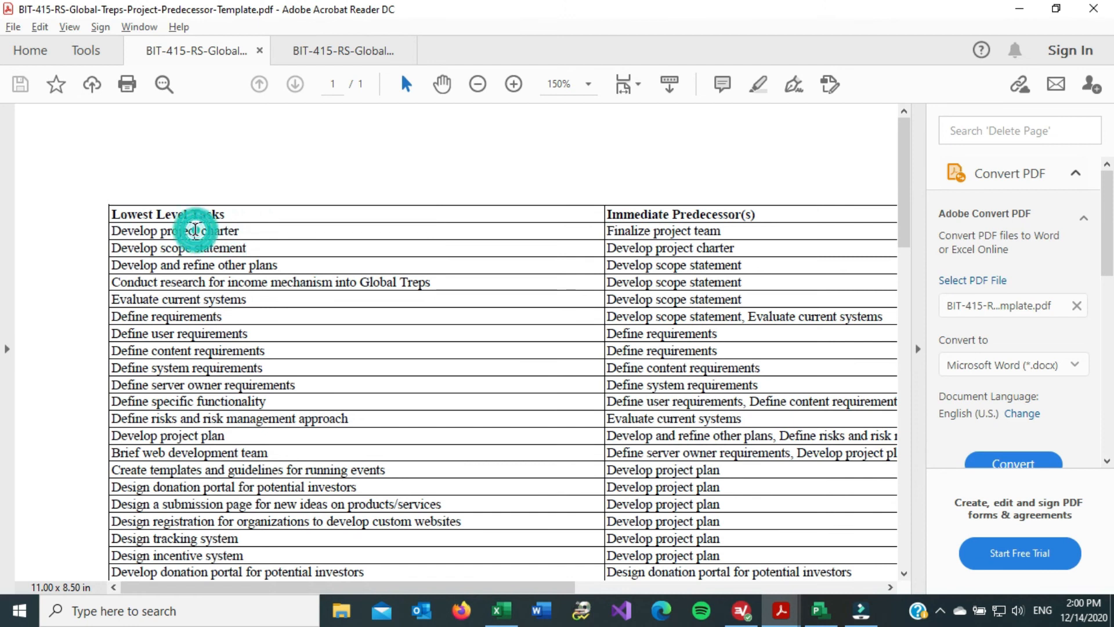
drag(239, 231, 123, 233)
drag(721, 231, 621, 237)
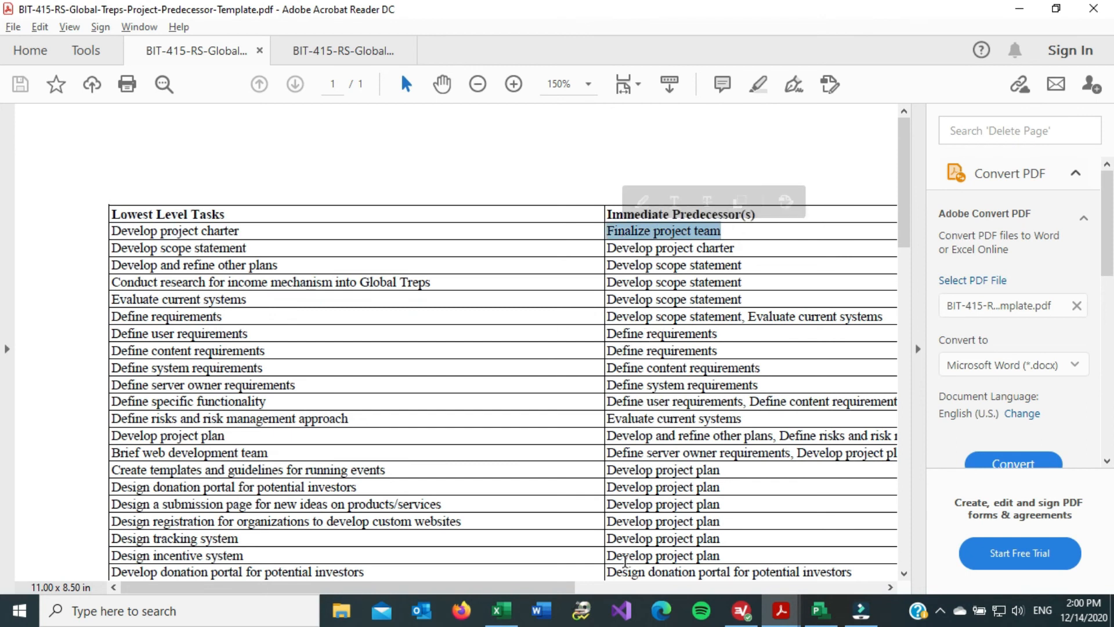
drag(527, 588, 585, 592)
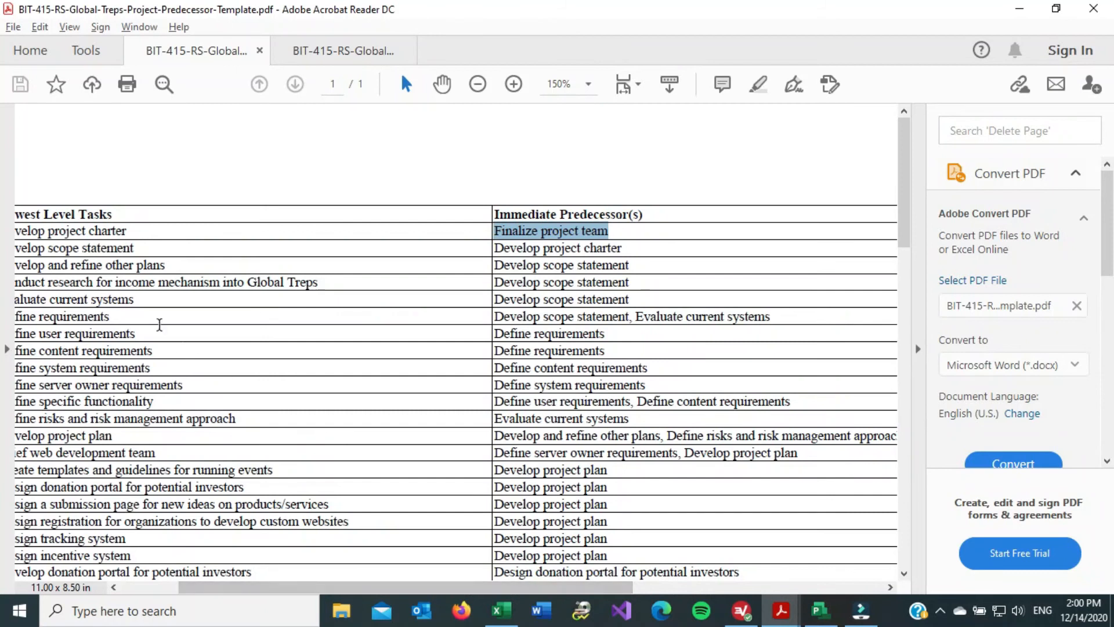
drag(494, 317, 778, 310)
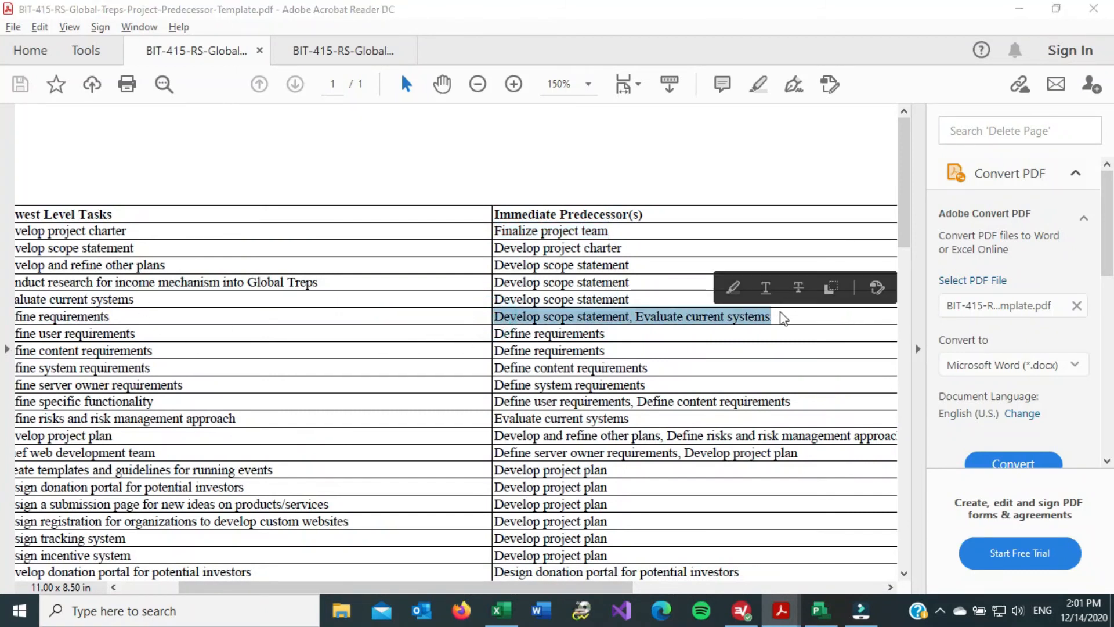
- Switch to Microsoft Project and add Develop Scope Statement, Concept and Conduct research to the predecessors of Develop Project Charter
key(alt+Tab)
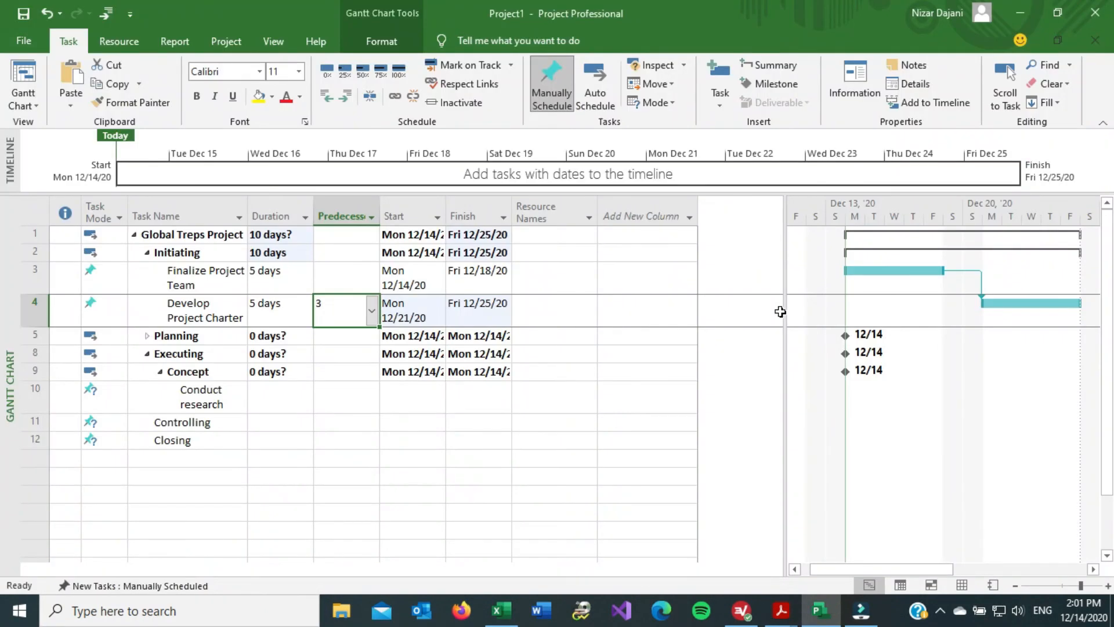
click(375, 319)
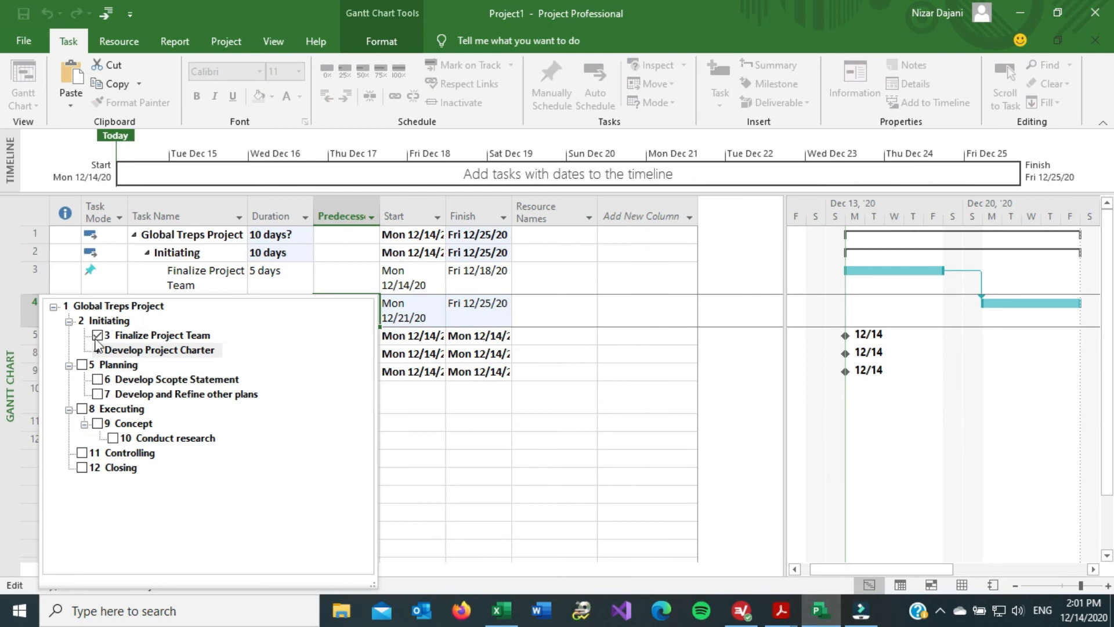
click(98, 380)
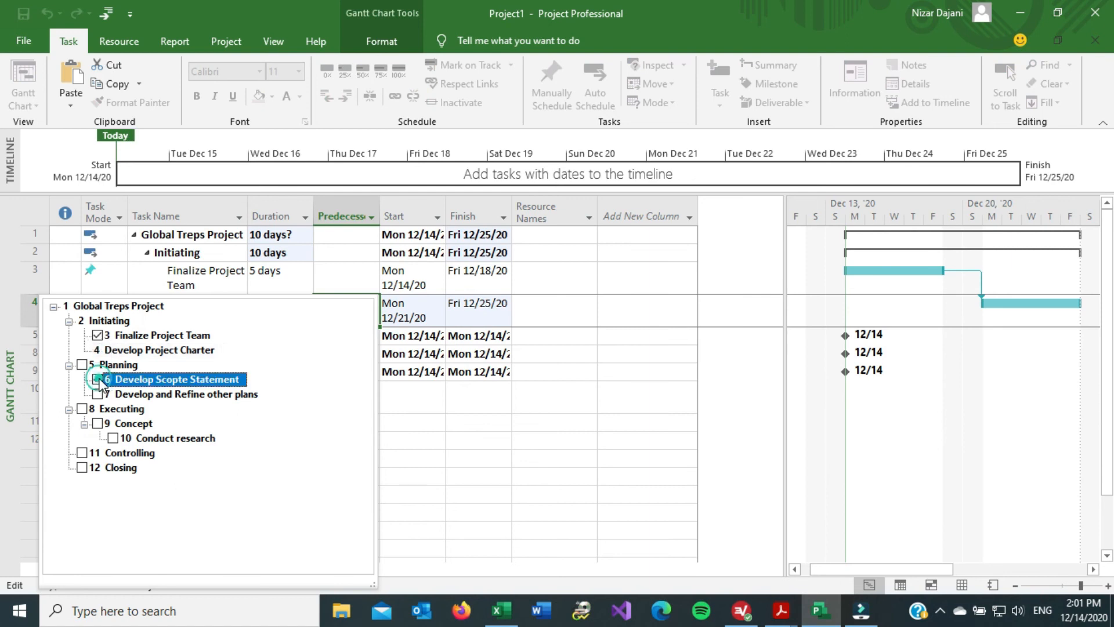
click(97, 424)
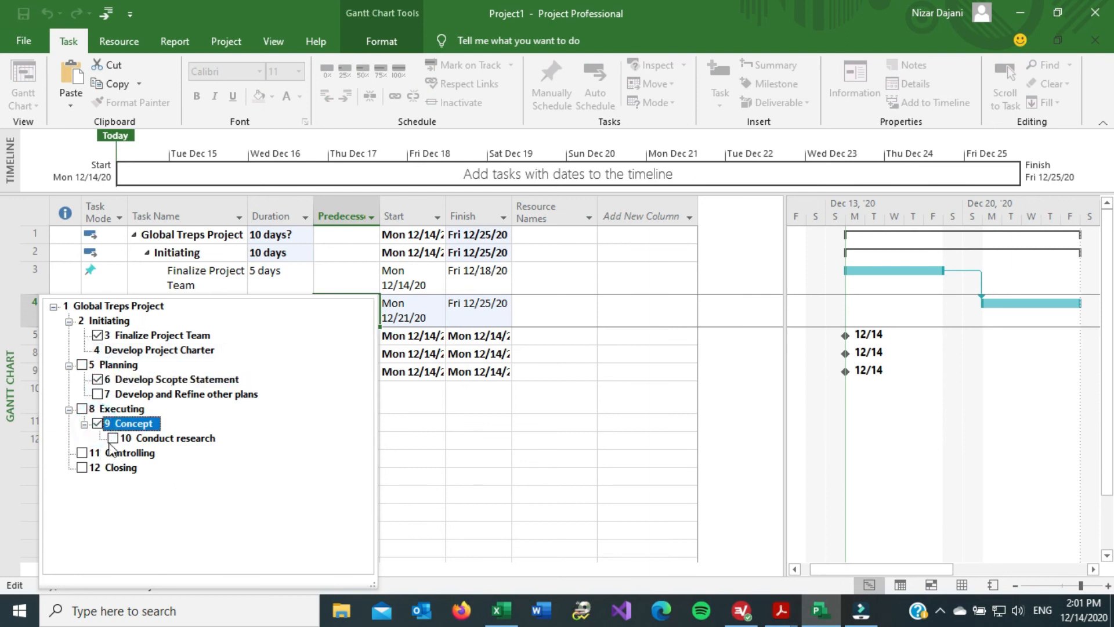
click(113, 439)
key(Return)
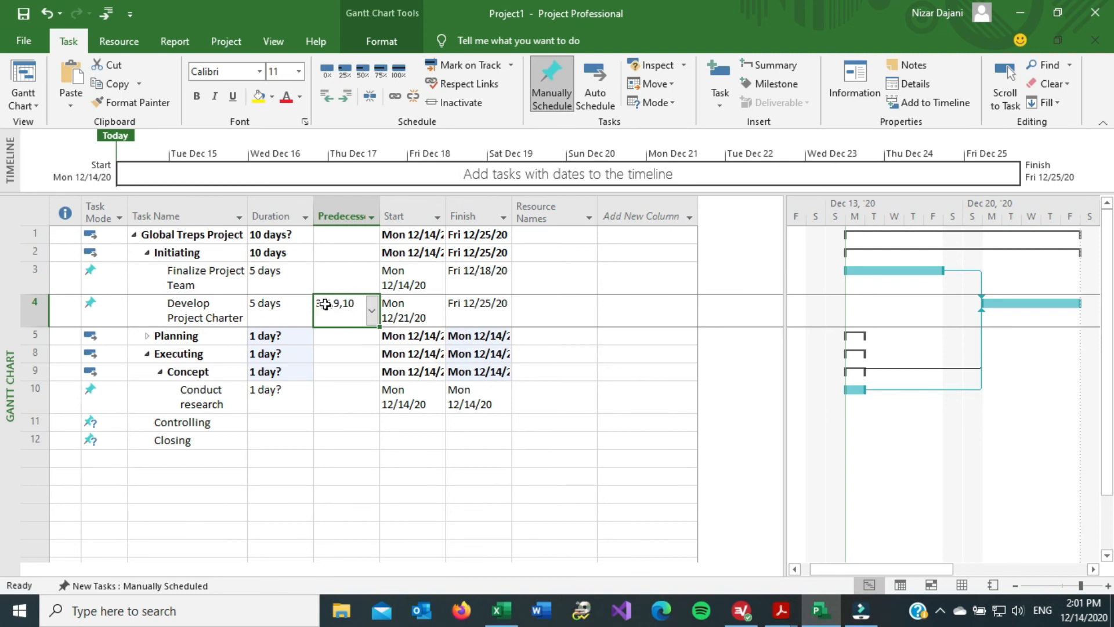
- Remove the extra predecessors from Develop Project Charter, keeping only Finalize Project Team
click(372, 311)
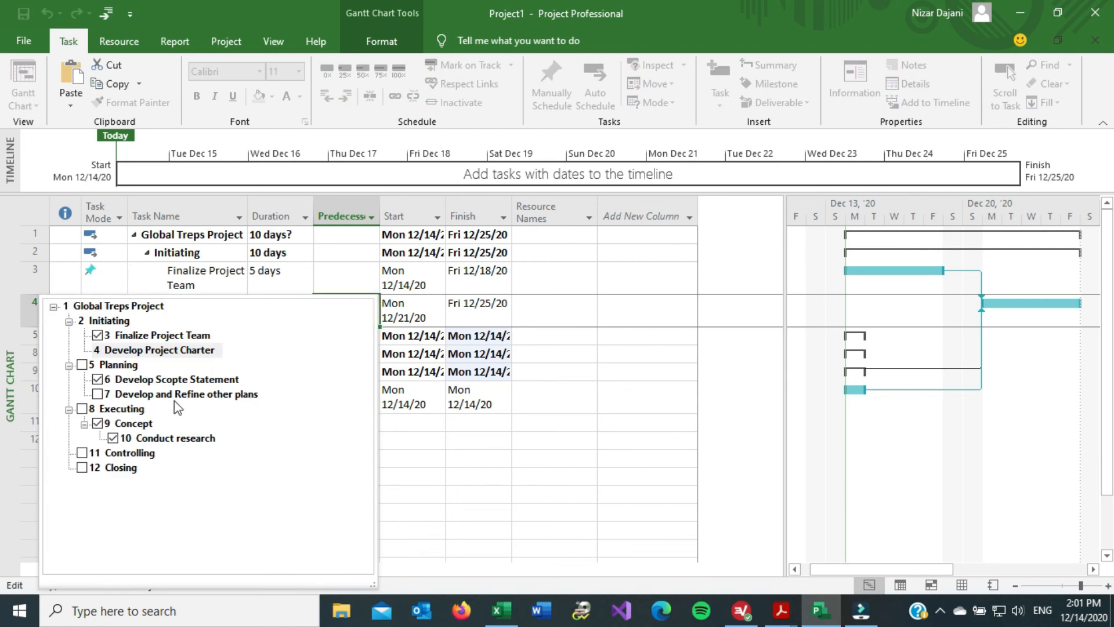
click(123, 437)
click(86, 423)
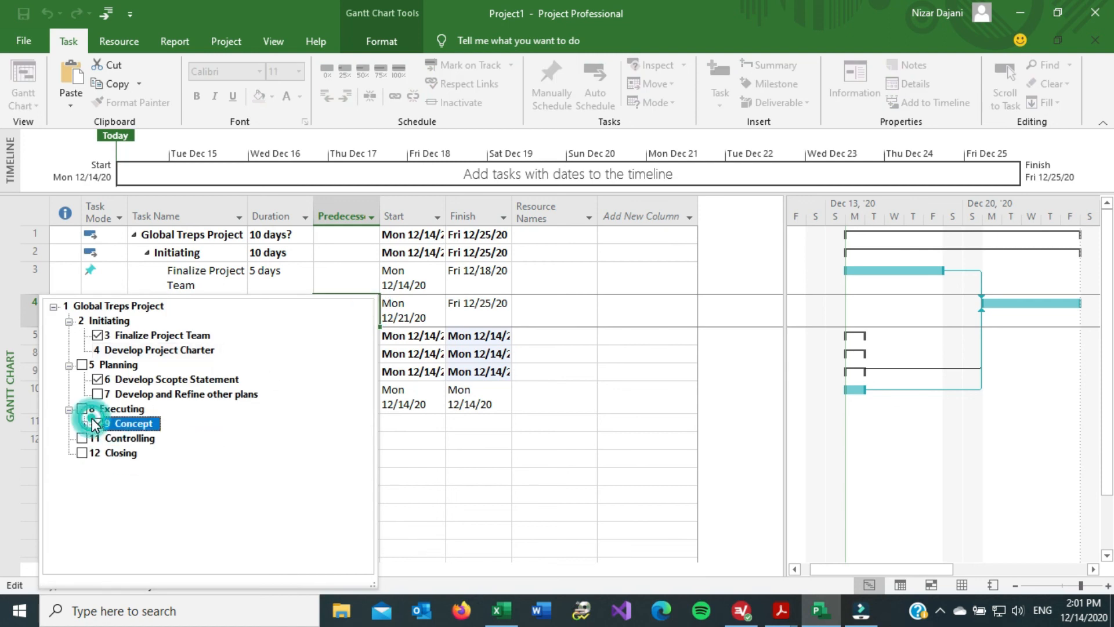
click(98, 379)
click(98, 425)
click(98, 422)
key(Return)
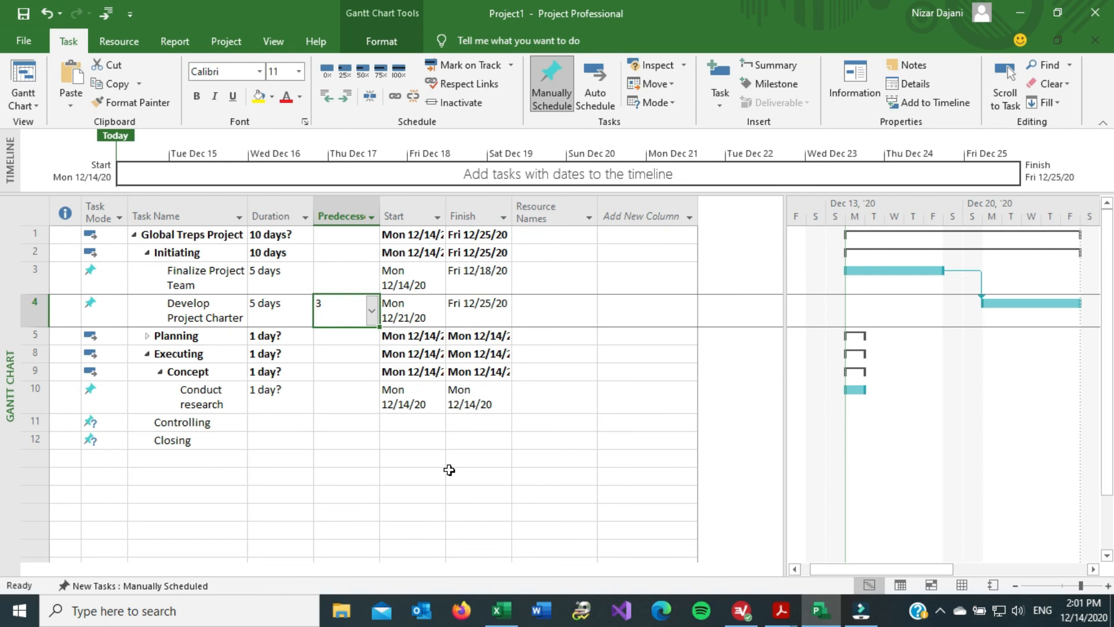
- Review the immediate predecessors in the template PDF and the PERT weighted durations in the Excel durations workbook
click(783, 613)
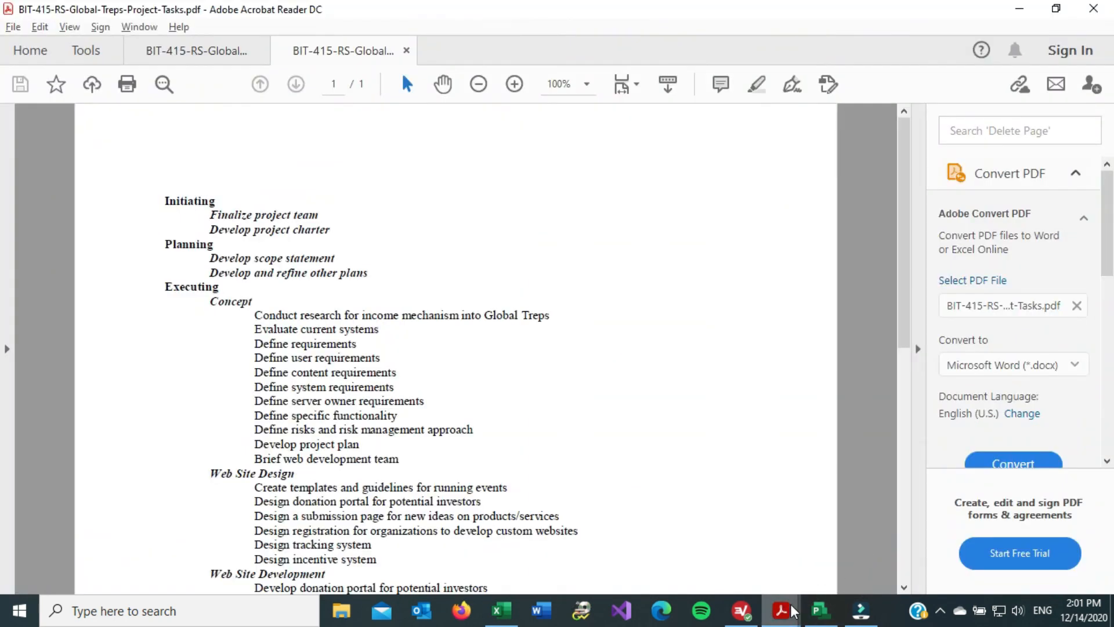
click(721, 577)
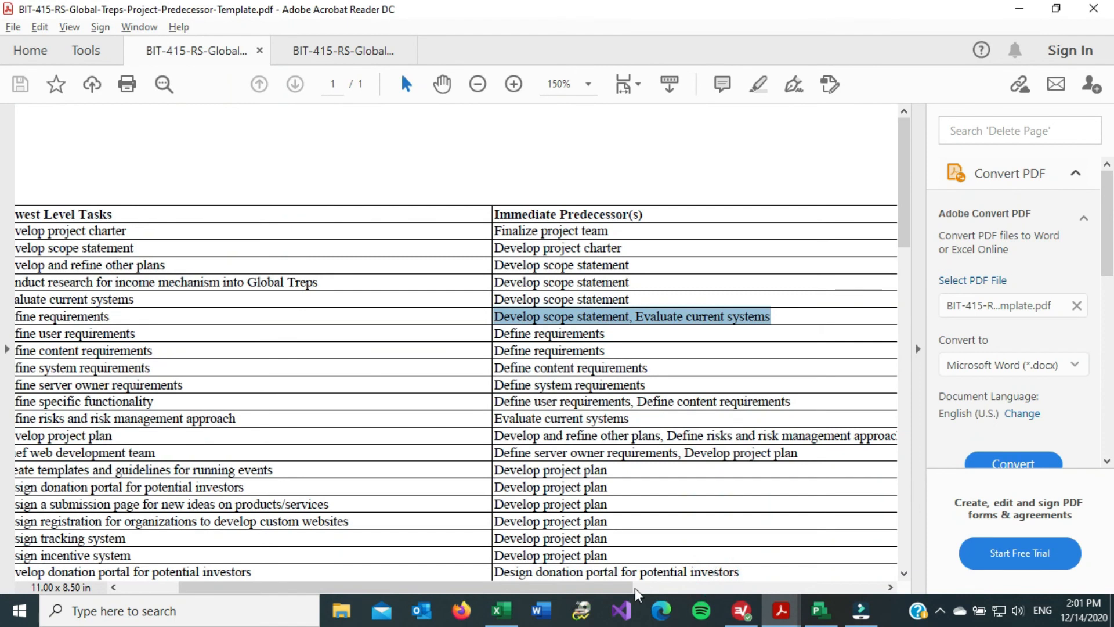
click(502, 614)
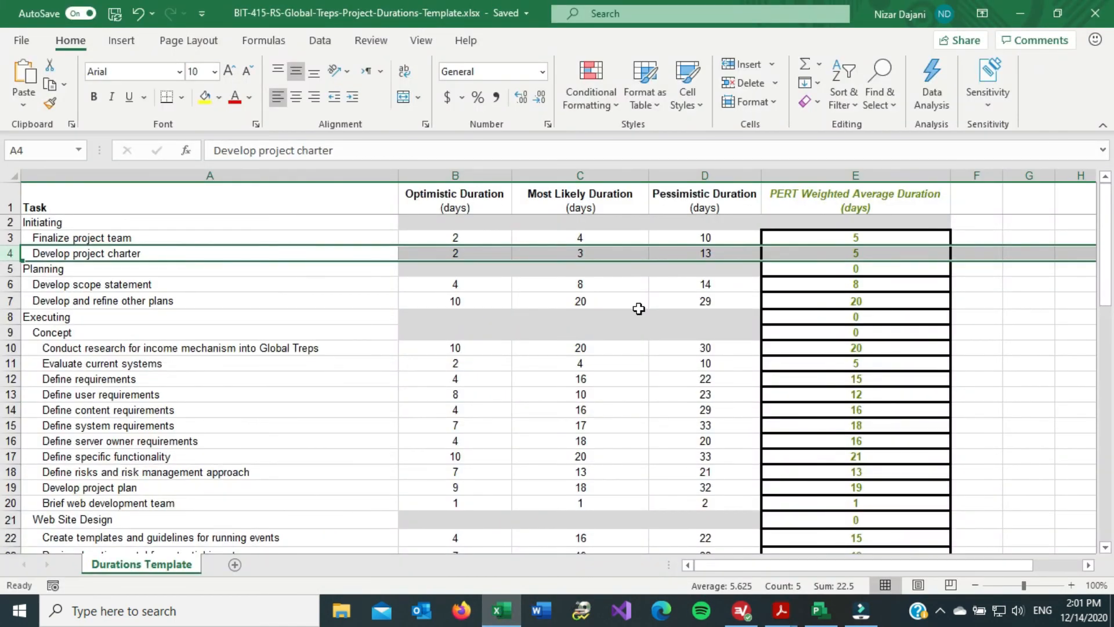
- Switch back to Microsoft Project and add a WBS column after Resource Names
click(818, 614)
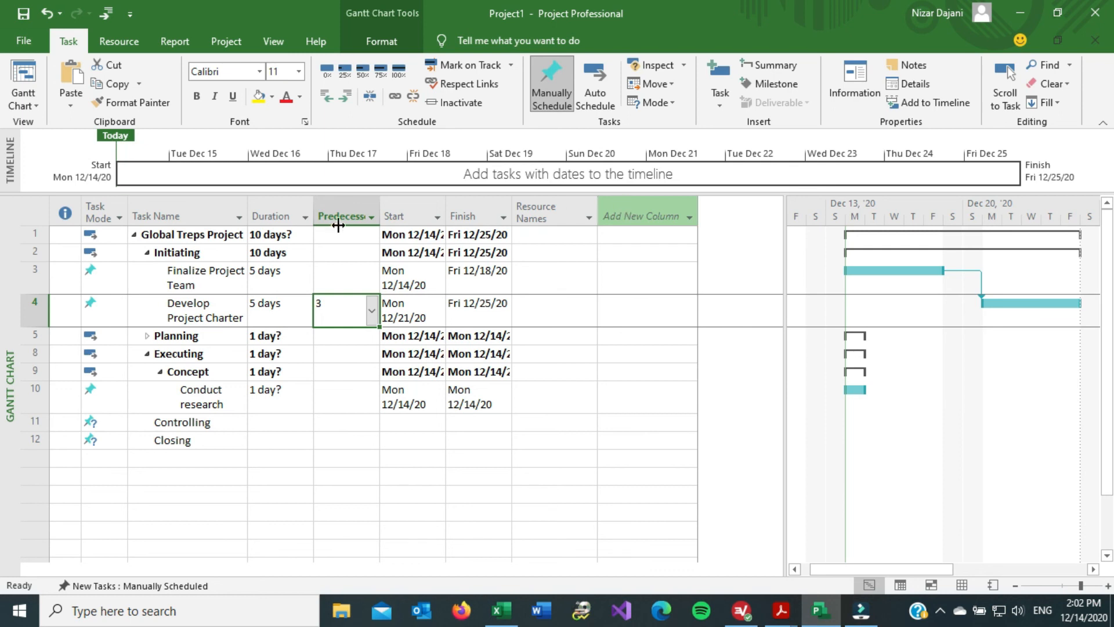
right_click(646, 216)
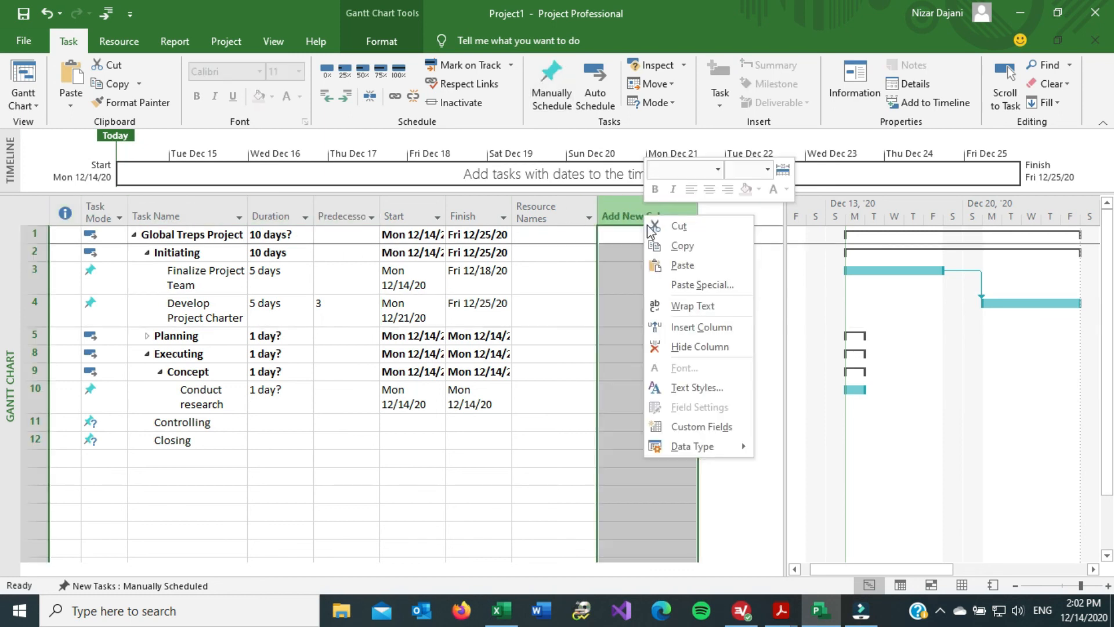
click(621, 216)
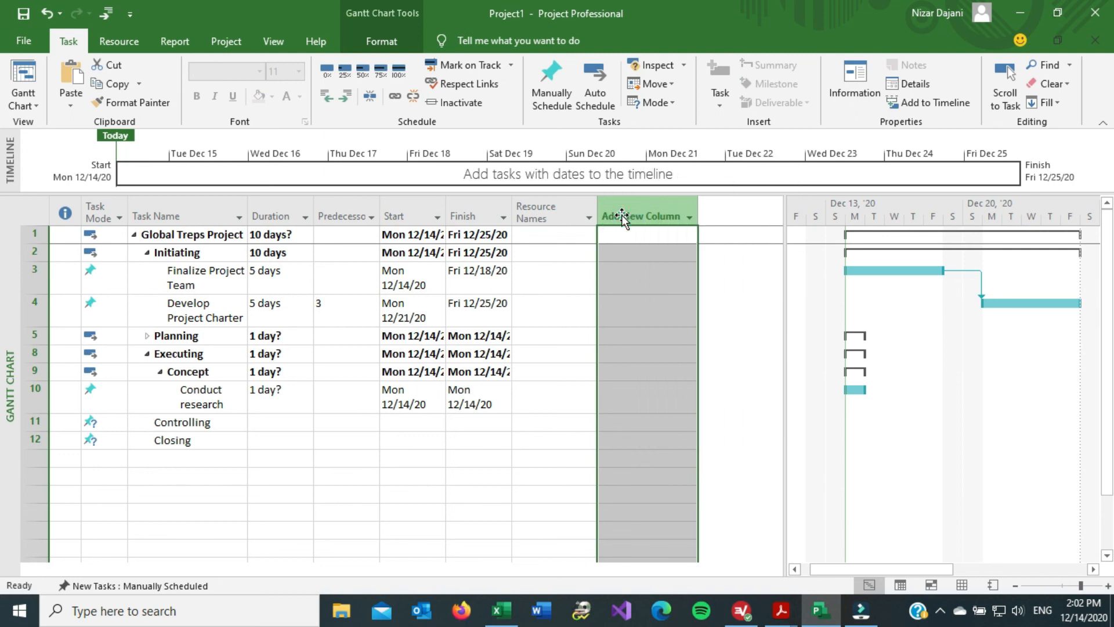
click(622, 217)
text(warning)
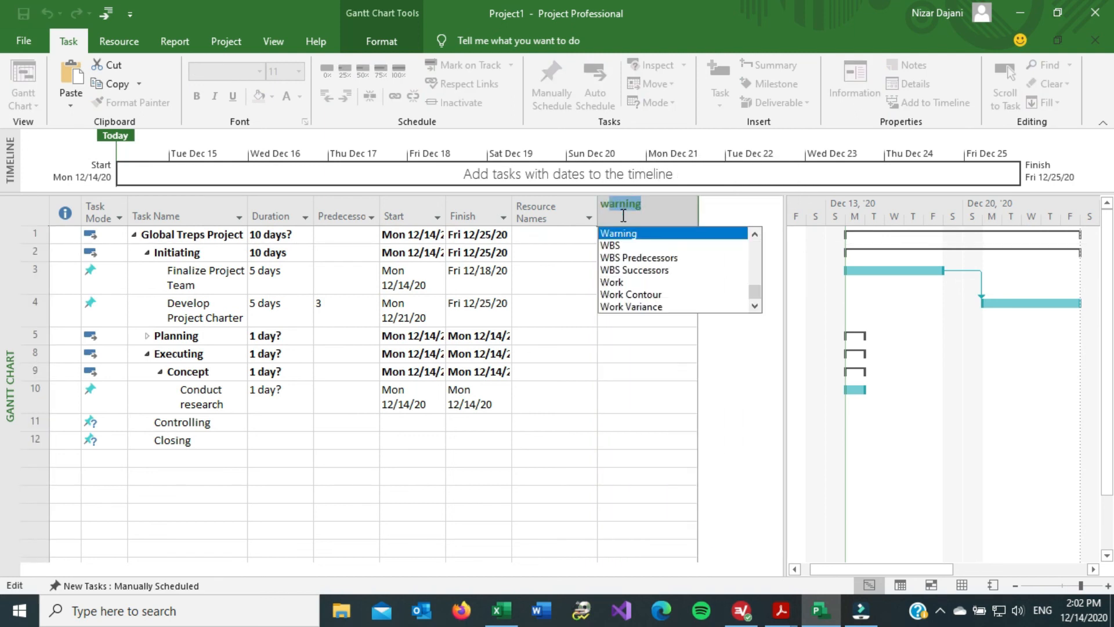
key(Down)
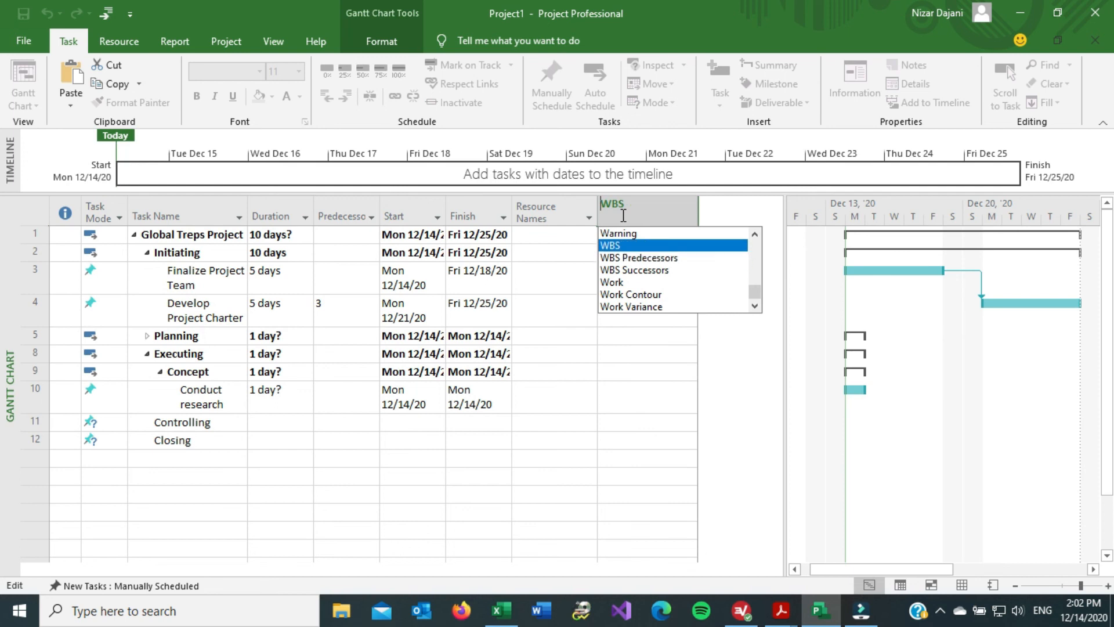
key(Return)
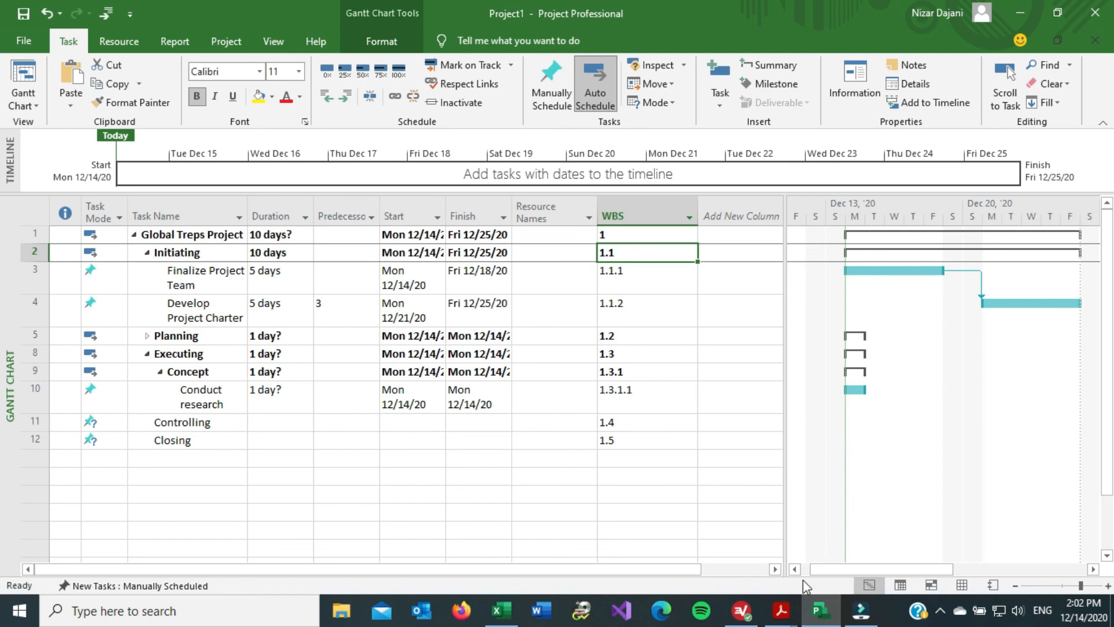
- Switch to the predecessor template PDF to consult the immediate predecessors of the lowest level tasks
mouse_move(781, 611)
click(718, 564)
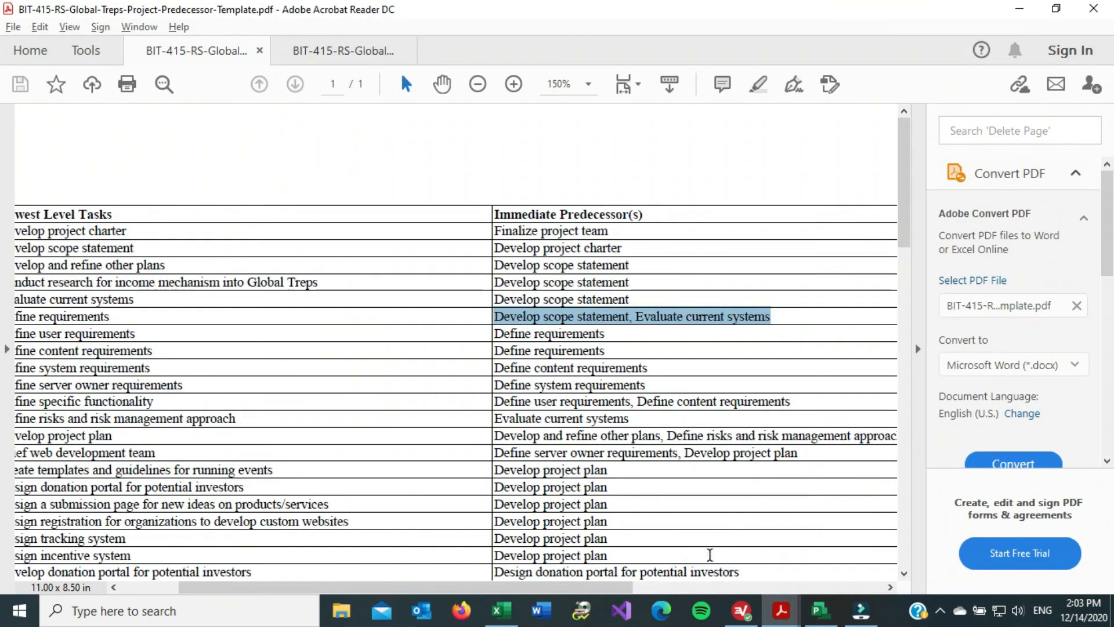